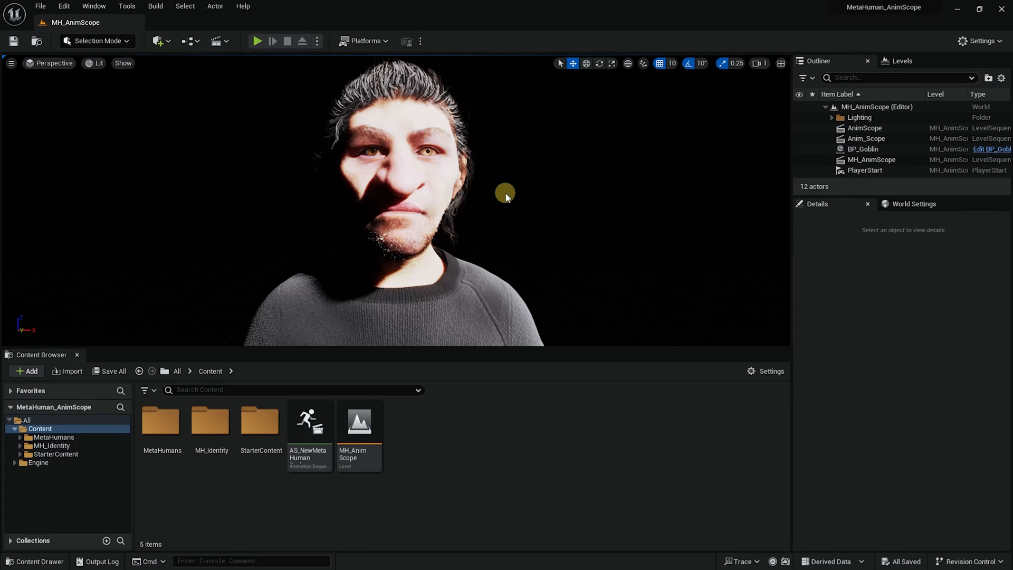
# Examine the goblin MetaHuman's face and full body in the level, leaving the character selected
pyautogui.click(433, 179)
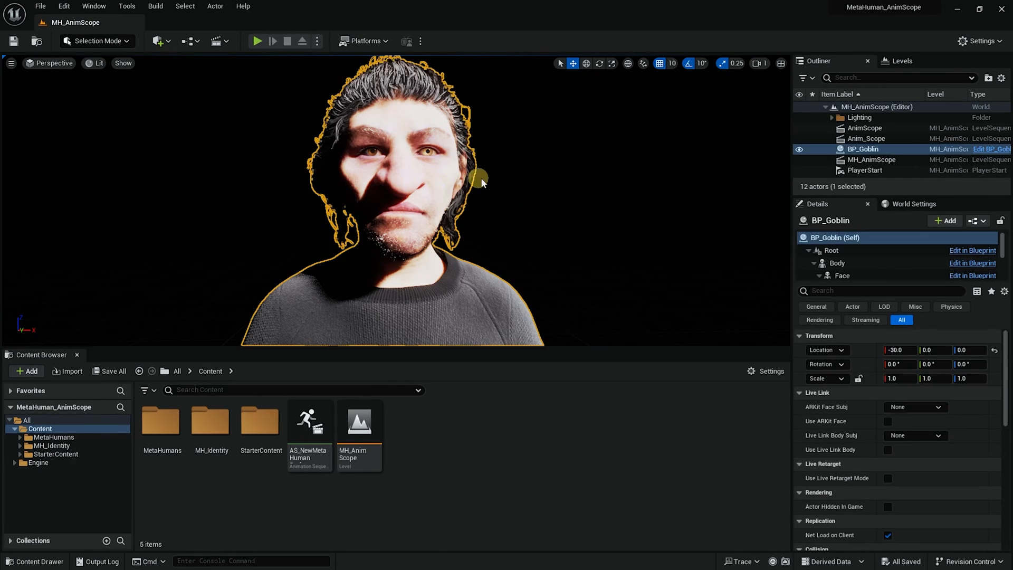
pyautogui.press('f')
pyautogui.moveTo(507, 152)
pyautogui.keyDown('alt'); pyautogui.mouseDown()
pyautogui.moveTo(596, 160)
pyautogui.moveTo(514, 163)
pyautogui.mouseUp(); pyautogui.keyUp('alt')
pyautogui.scroll(5, 514, 163)
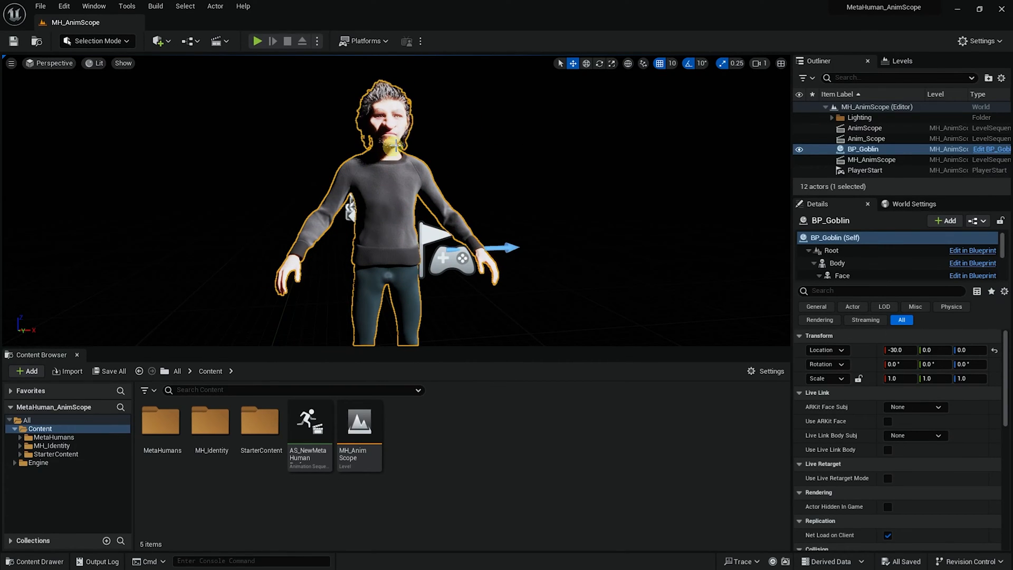
pyautogui.scroll(3, 393, 146)
pyautogui.scroll(-3, 403, 151)
pyautogui.scroll(3, 404, 151)
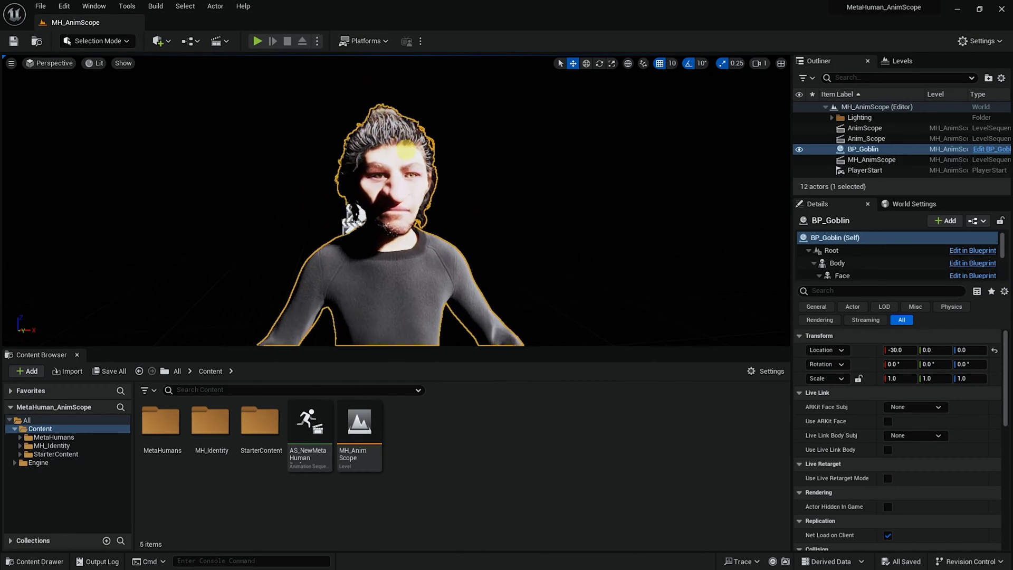
pyautogui.scroll(2, 407, 151)
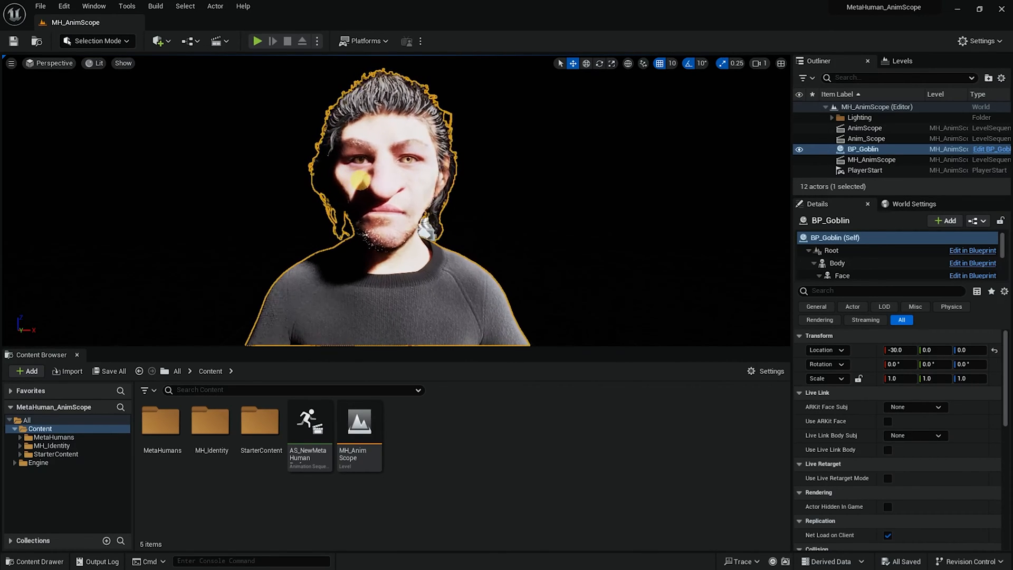
pyautogui.click(485, 187)
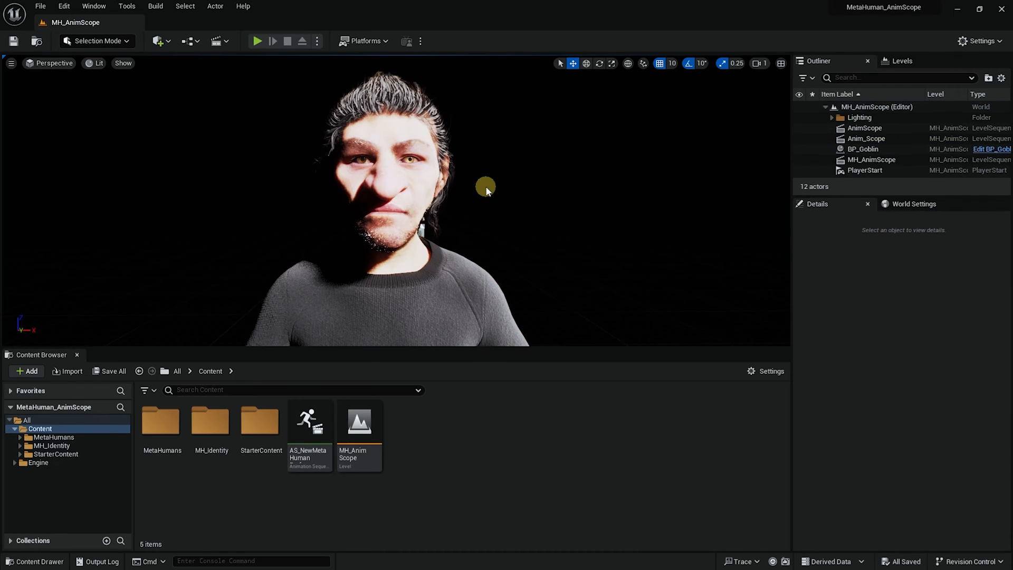
pyautogui.click(338, 153)
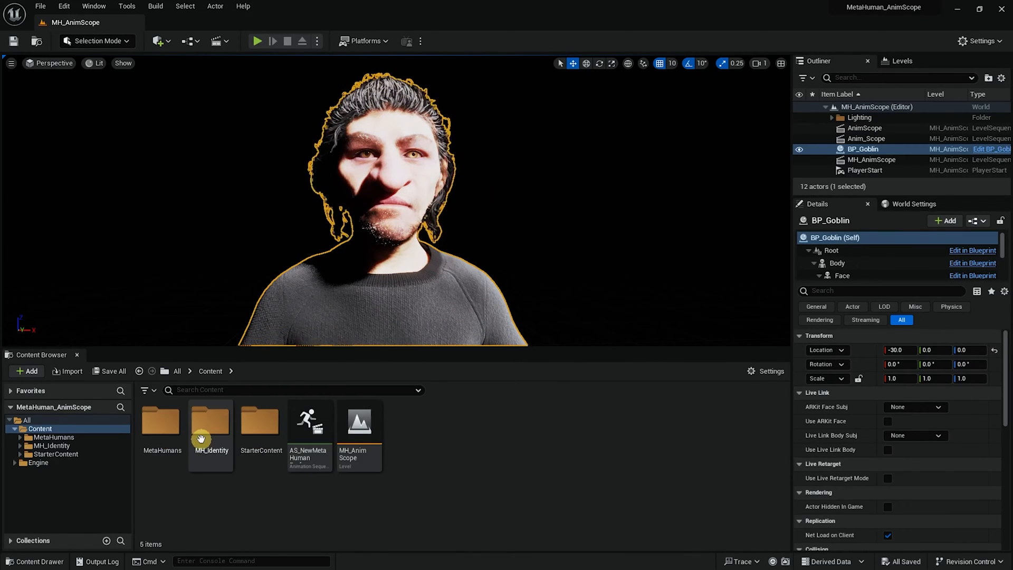
# Create a folder named Sequences inside the Content folder and open it
pyautogui.rightClick(448, 436)
pyautogui.click(497, 81)
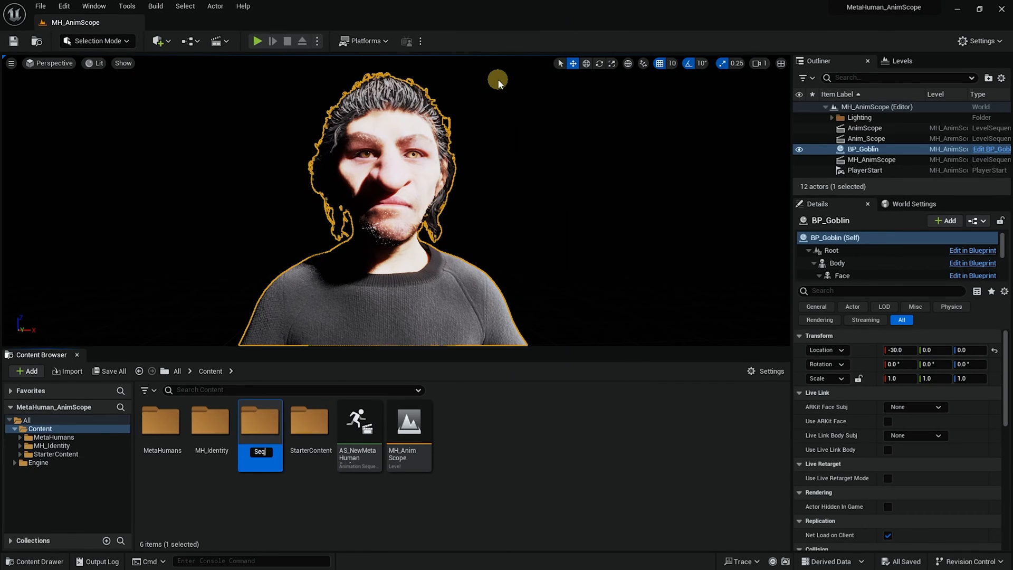
pyautogui.write('Sequences')
pyautogui.press('Return')
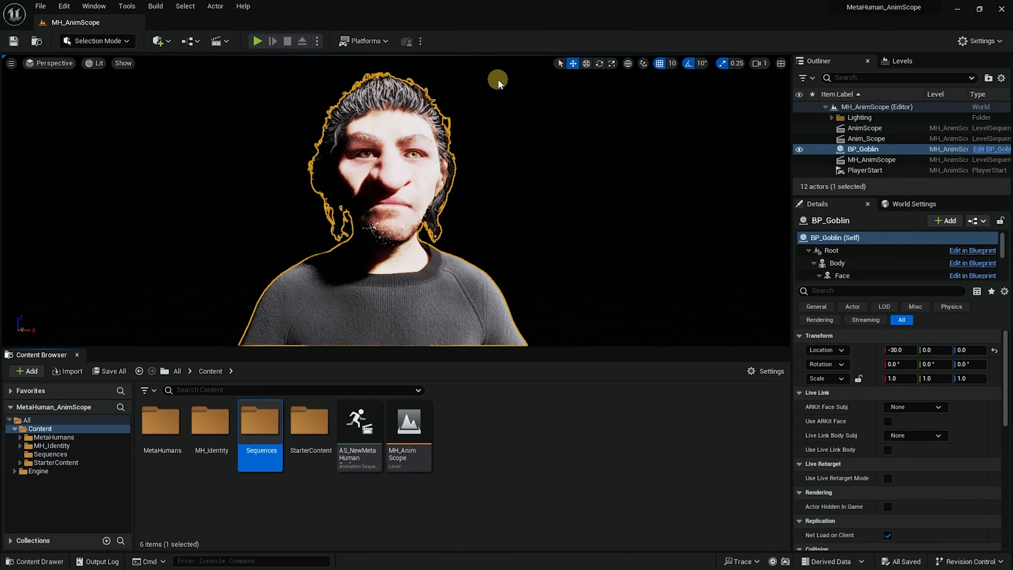
pyautogui.doubleClick(250, 421)
# Add a new level sequence named MH_AnimScope, saved in the Sequences folder
pyautogui.click(216, 42)
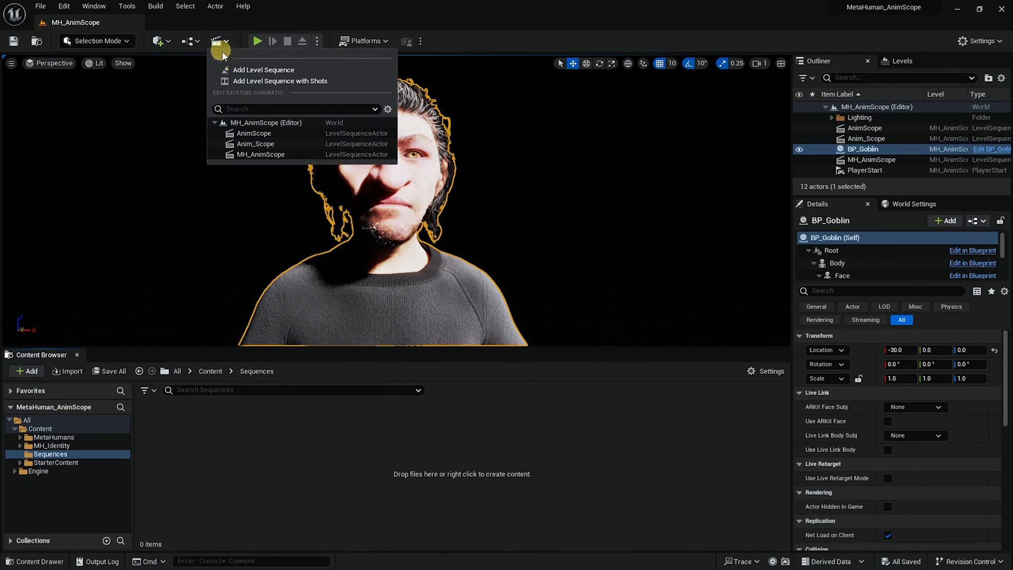
pyautogui.click(275, 71)
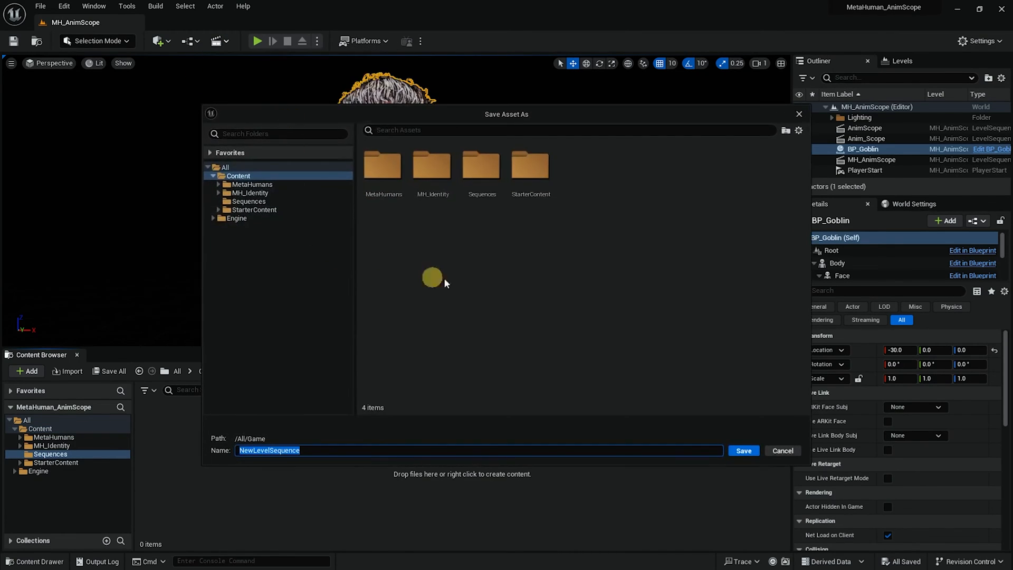
pyautogui.doubleClick(491, 177)
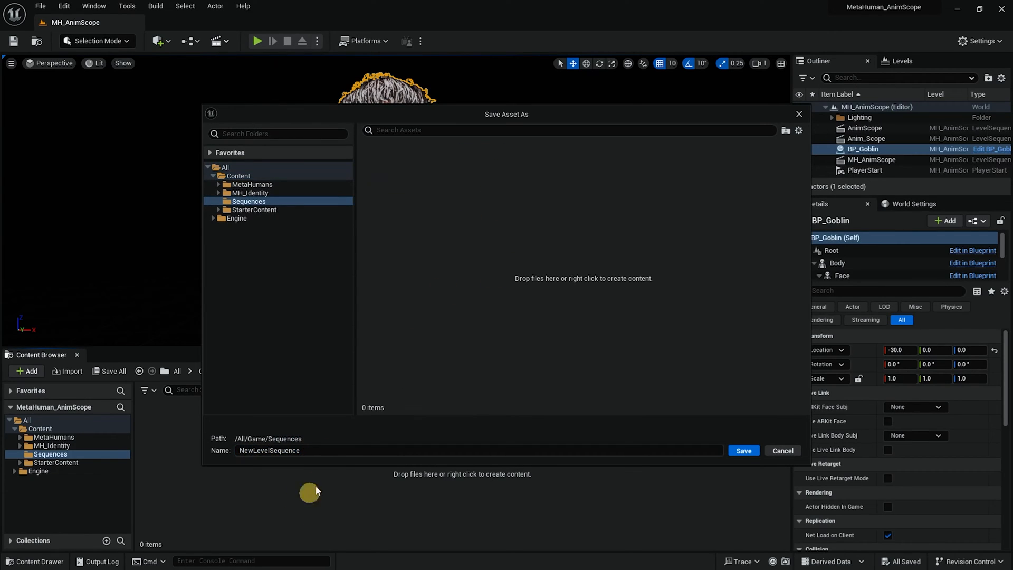
pyautogui.moveTo(327, 449); pyautogui.dragTo(198, 449)
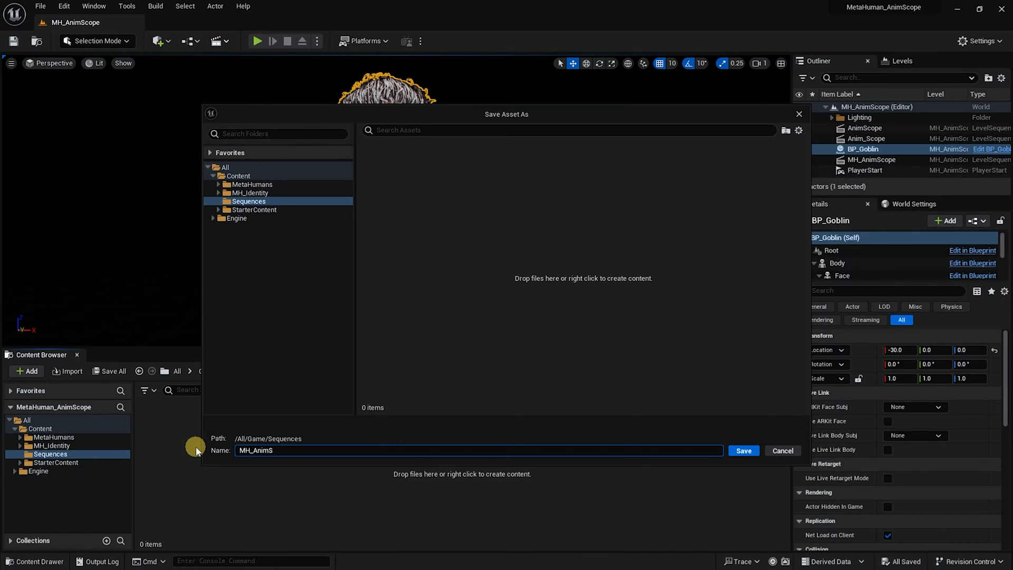
pyautogui.press('Return')
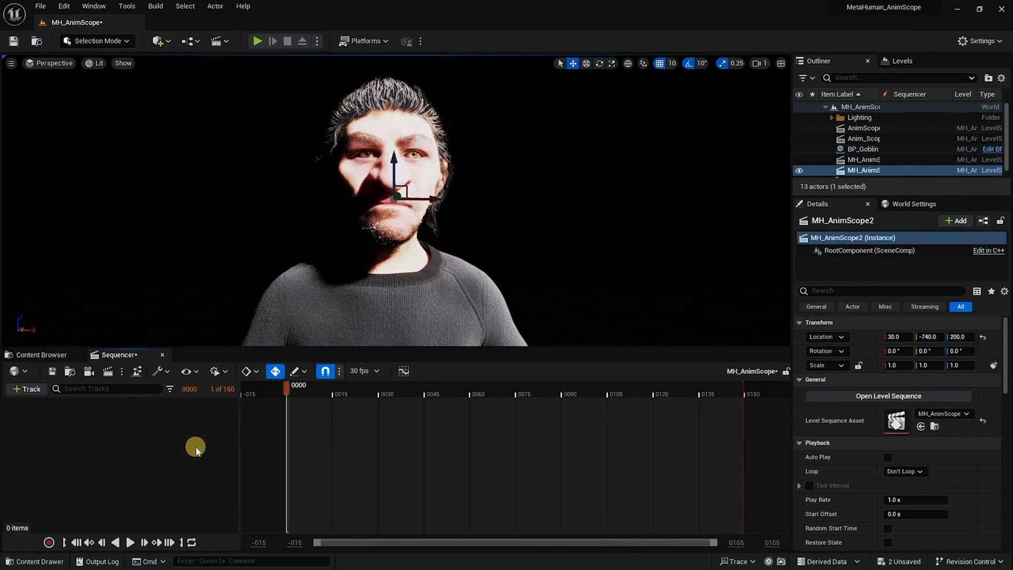
# Add the BP_Goblin actor to the new level sequence and keep the playhead at frame 0
pyautogui.click(408, 261)
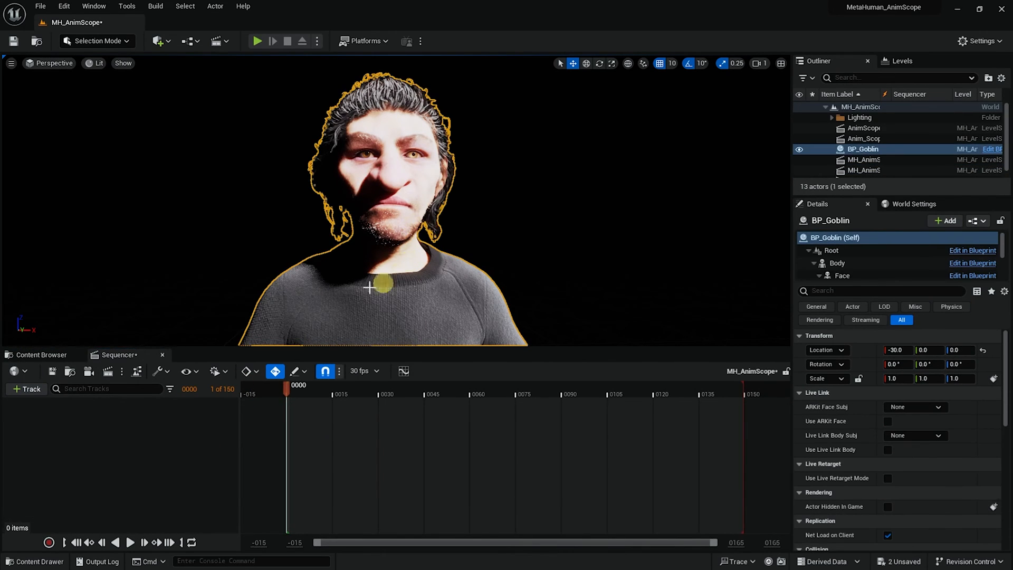
pyautogui.click(26, 388)
pyautogui.moveTo(79, 204)
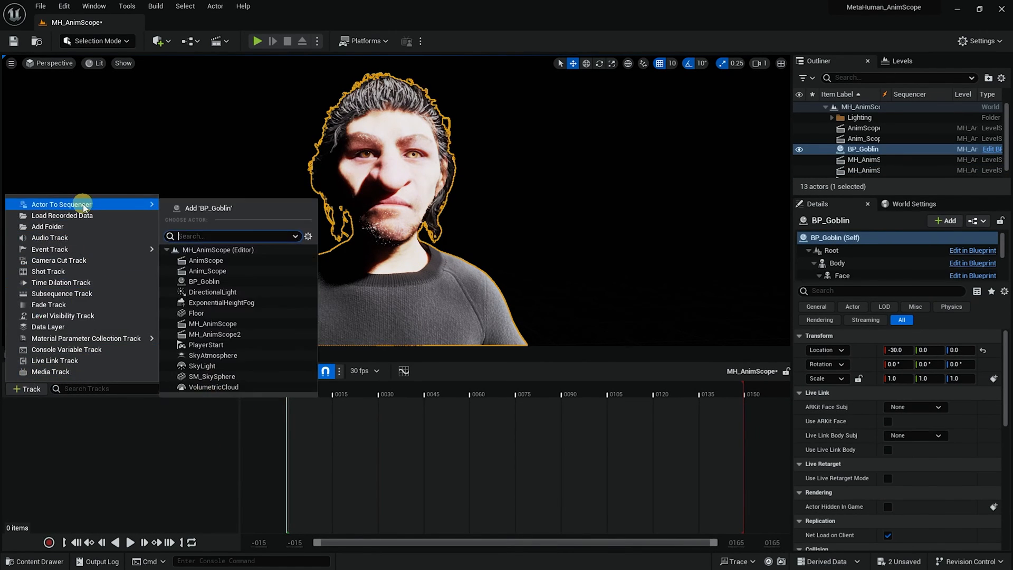
pyautogui.click(199, 208)
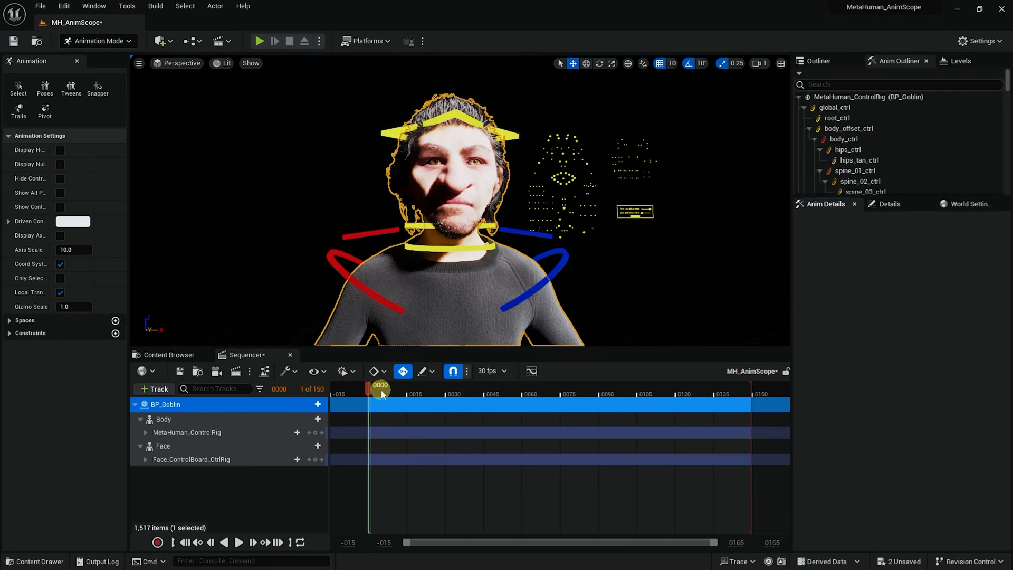
pyautogui.moveTo(381, 390)
pyautogui.mouseDown()
pyautogui.moveTo(561, 383)
pyautogui.moveTo(440, 379)
pyautogui.moveTo(633, 393)
pyautogui.moveTo(369, 391)
pyautogui.mouseUp()
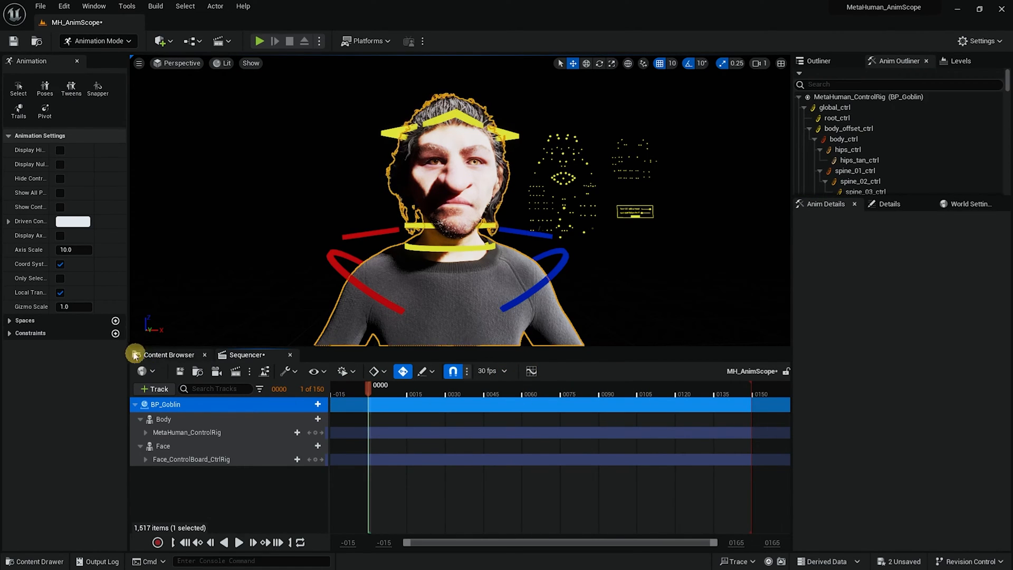
# Open the NewMetaHumanPerformance asset from the MH_Identity folder and scrub its facial performance to frame 149
pyautogui.click(168, 354)
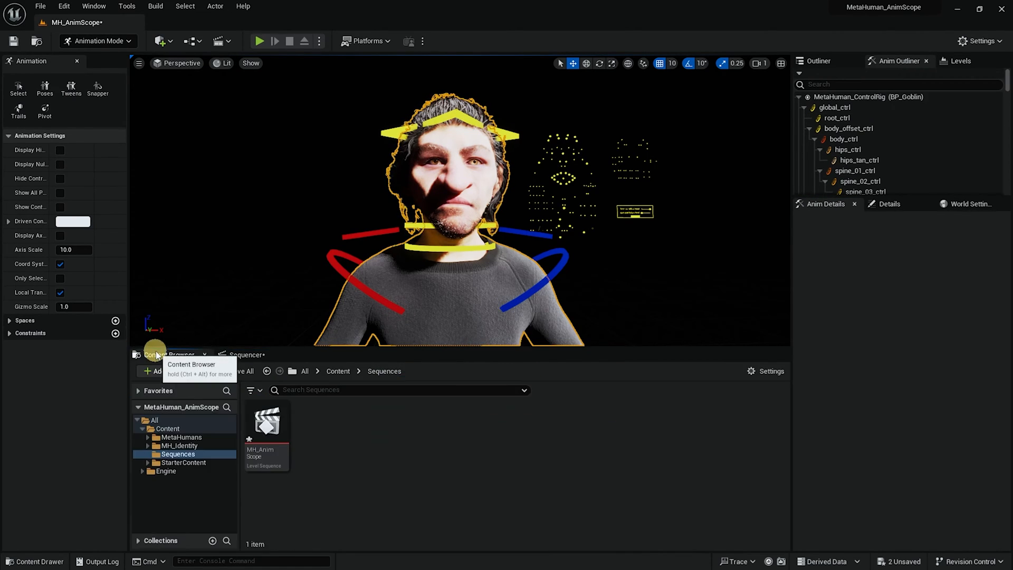
pyautogui.click(338, 371)
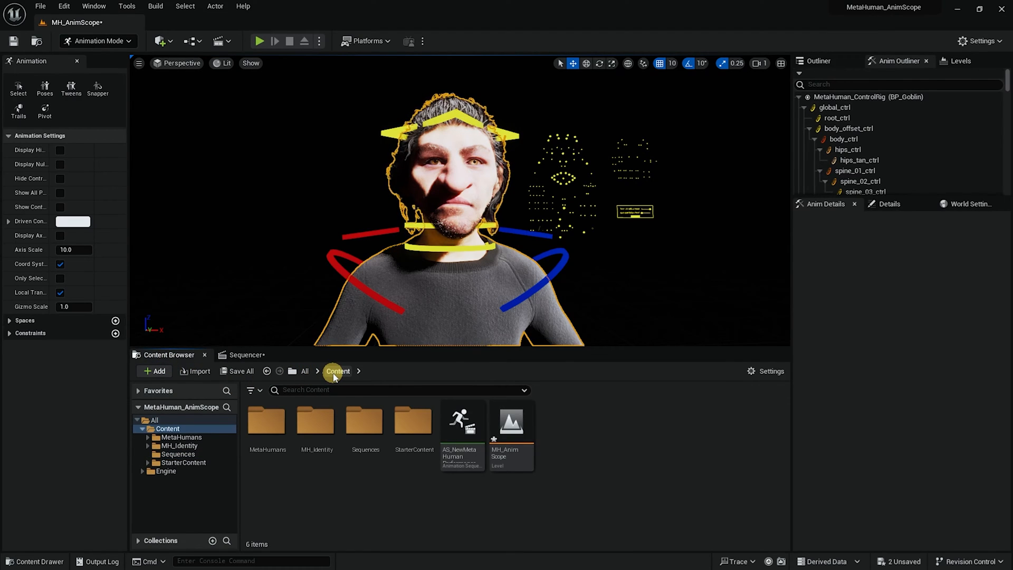
pyautogui.doubleClick(315, 423)
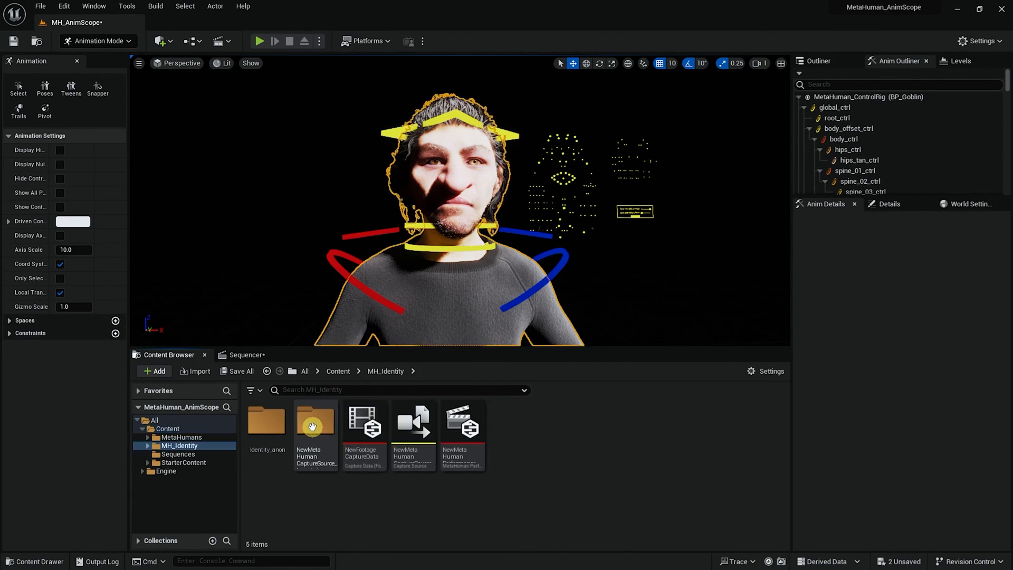
pyautogui.click(460, 428)
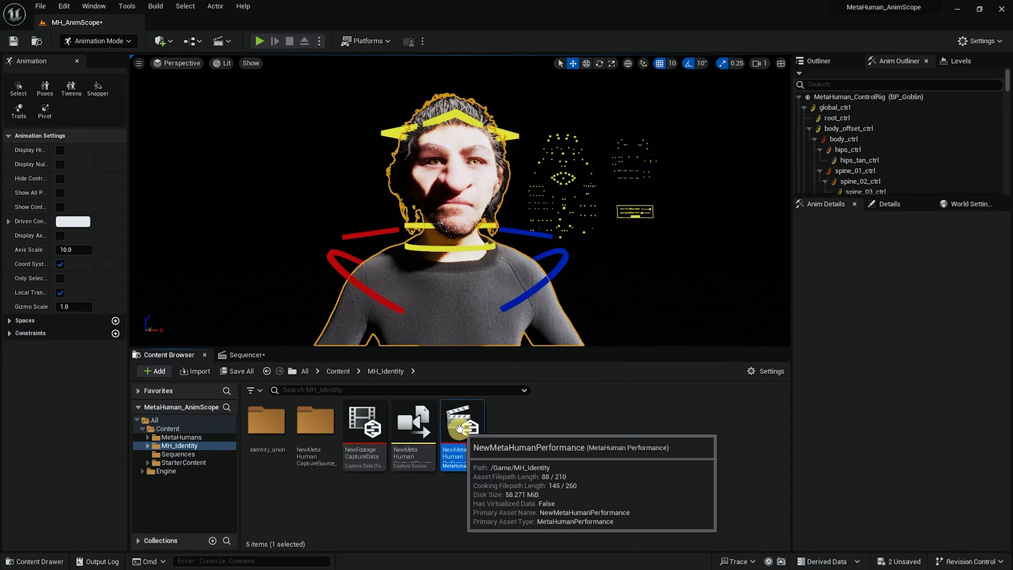
pyautogui.doubleClick(459, 430)
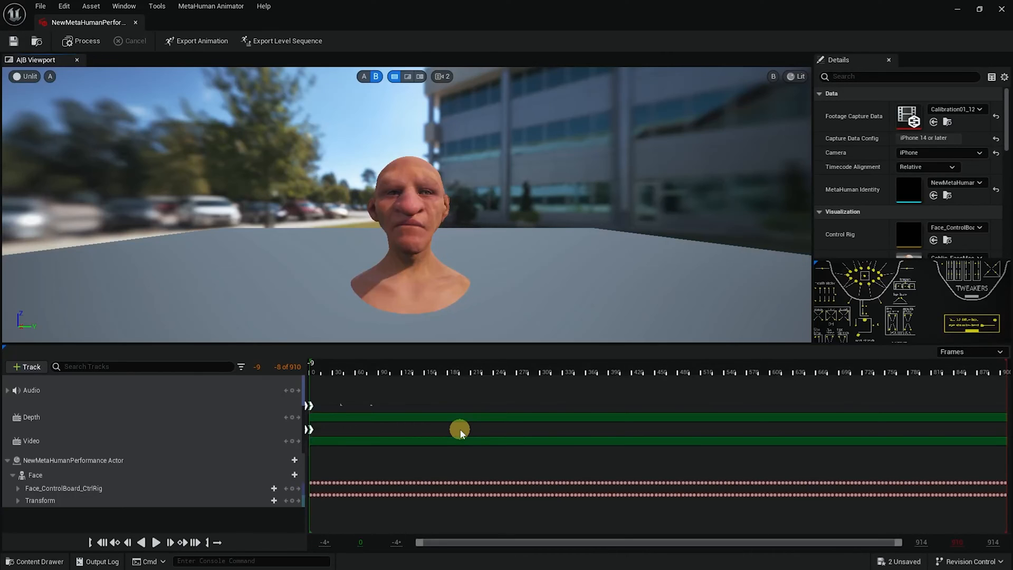
pyautogui.moveTo(333, 375); pyautogui.dragTo(422, 369)
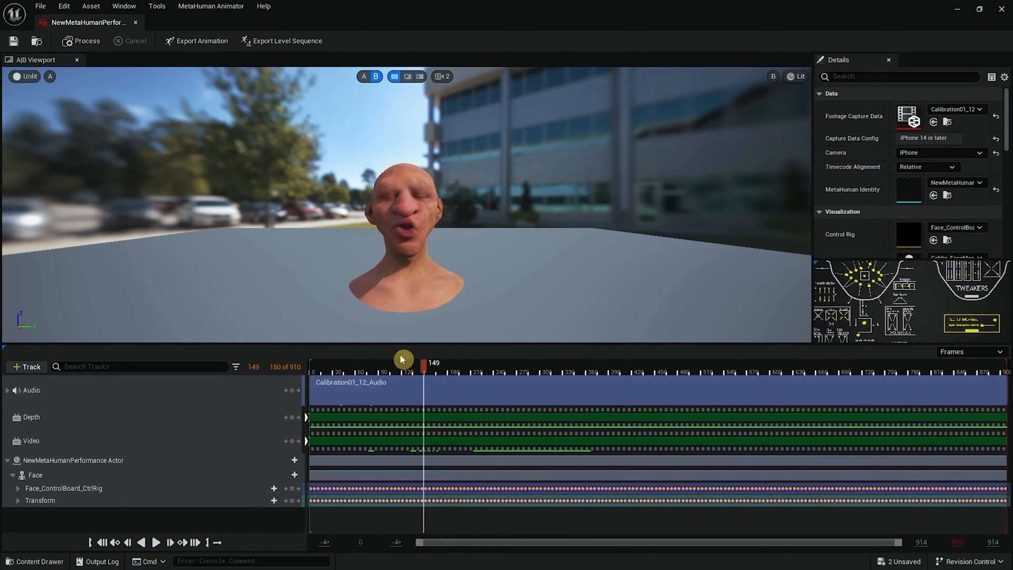
# Start exporting the performance's animation, creating an Animations folder under Content as the save location
pyautogui.click(193, 42)
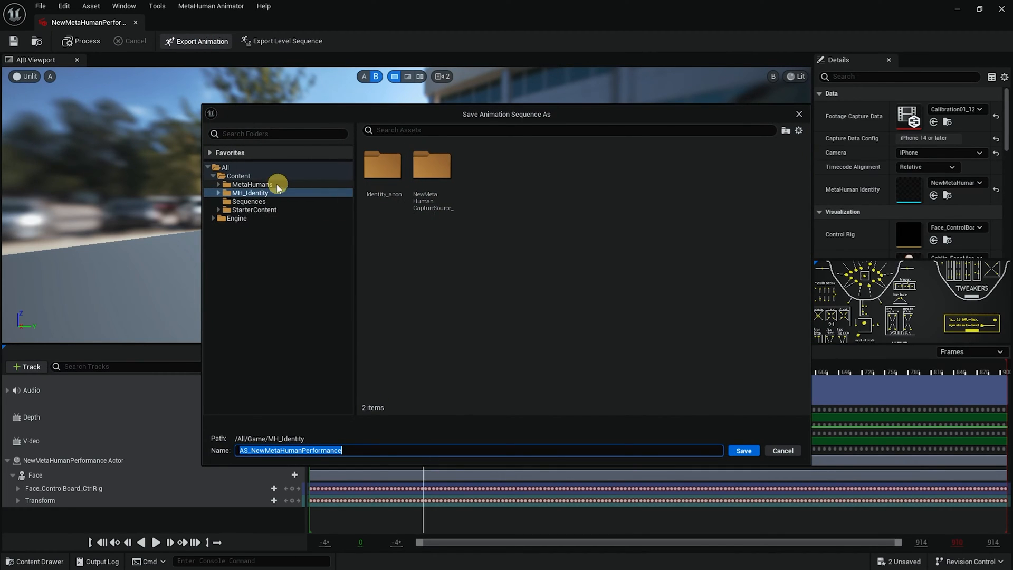
pyautogui.click(255, 178)
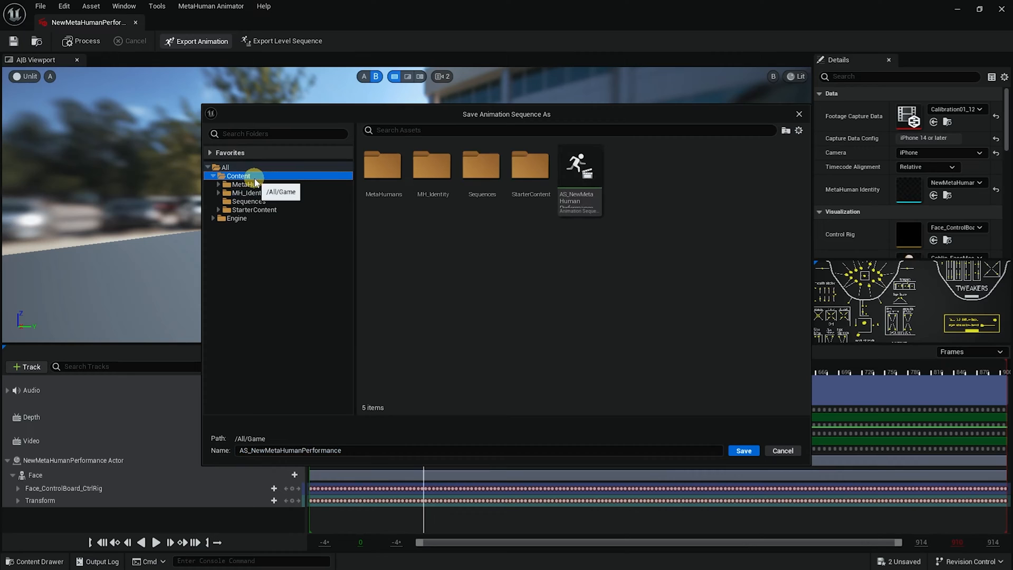
pyautogui.rightClick(403, 255)
pyautogui.click(446, 276)
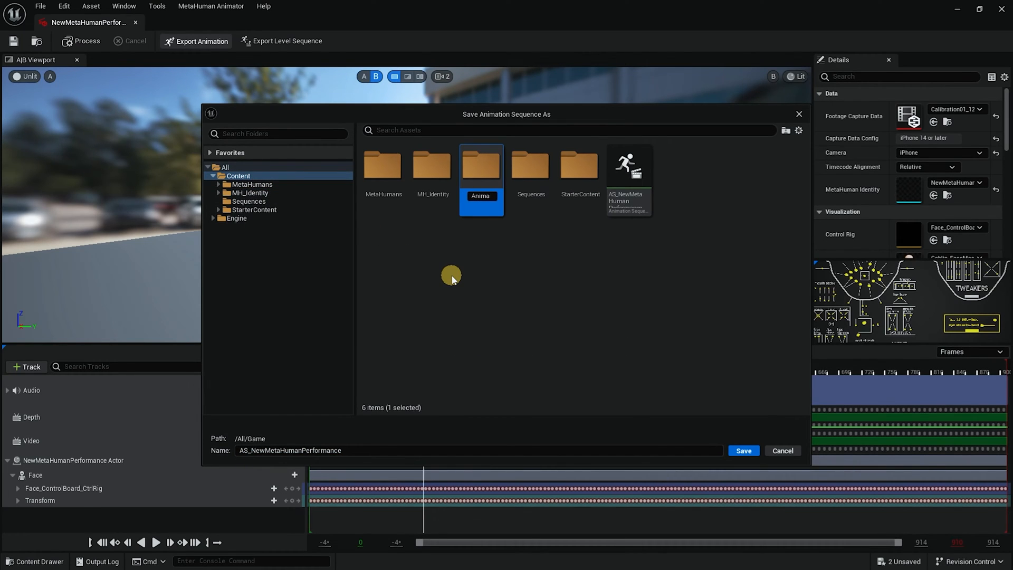
pyautogui.write('Animations')
pyautogui.press('Return')
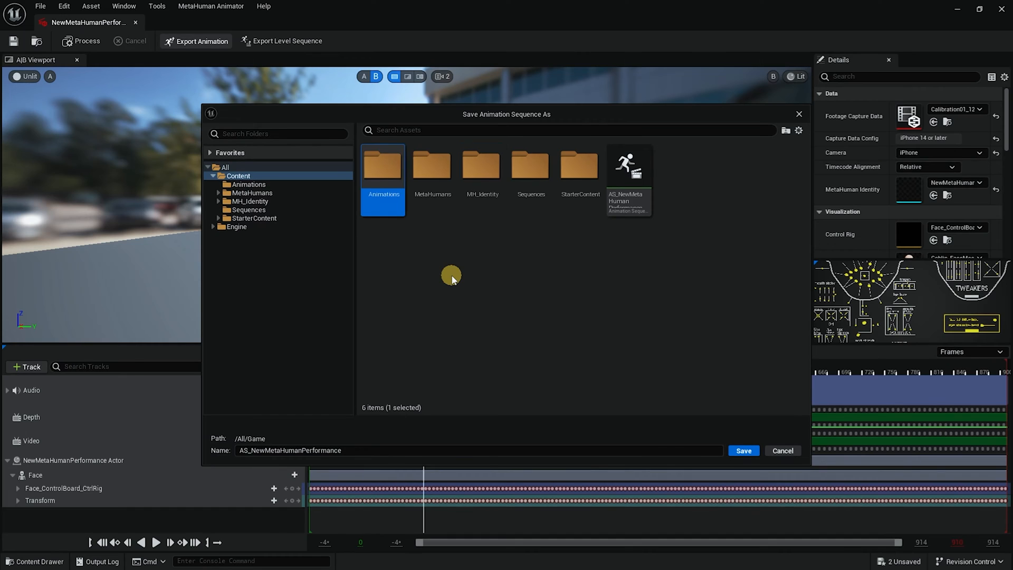
pyautogui.doubleClick(384, 170)
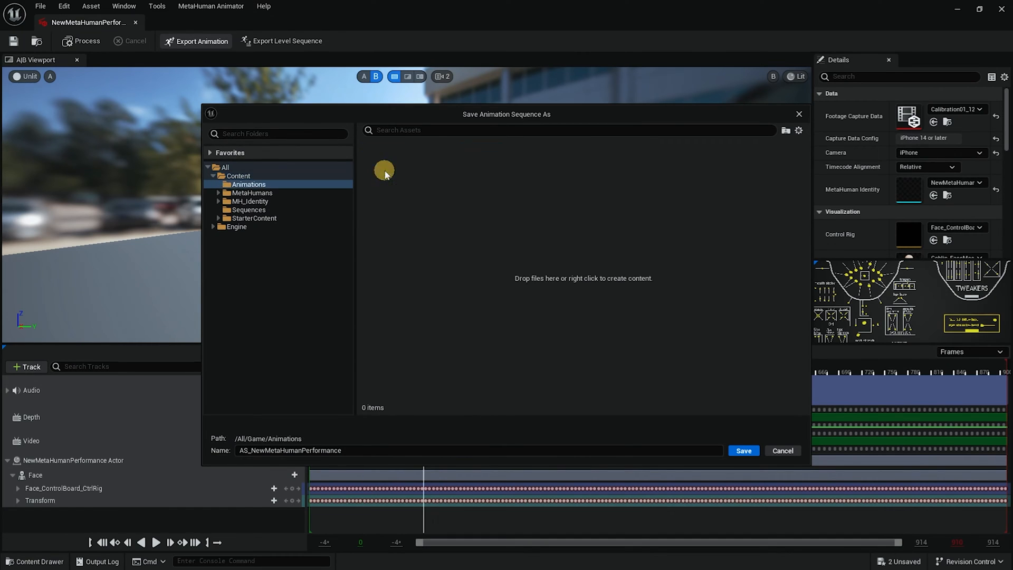
# Create a Goblination subfolder inside Animations and open it as the export destination
pyautogui.rightClick(427, 243)
pyautogui.click(463, 261)
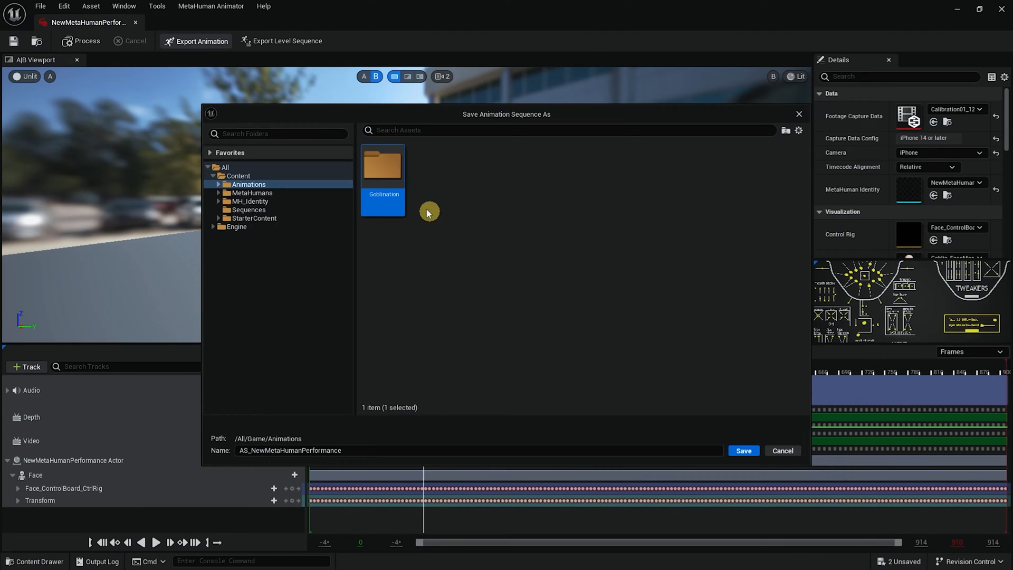
pyautogui.doubleClick(380, 168)
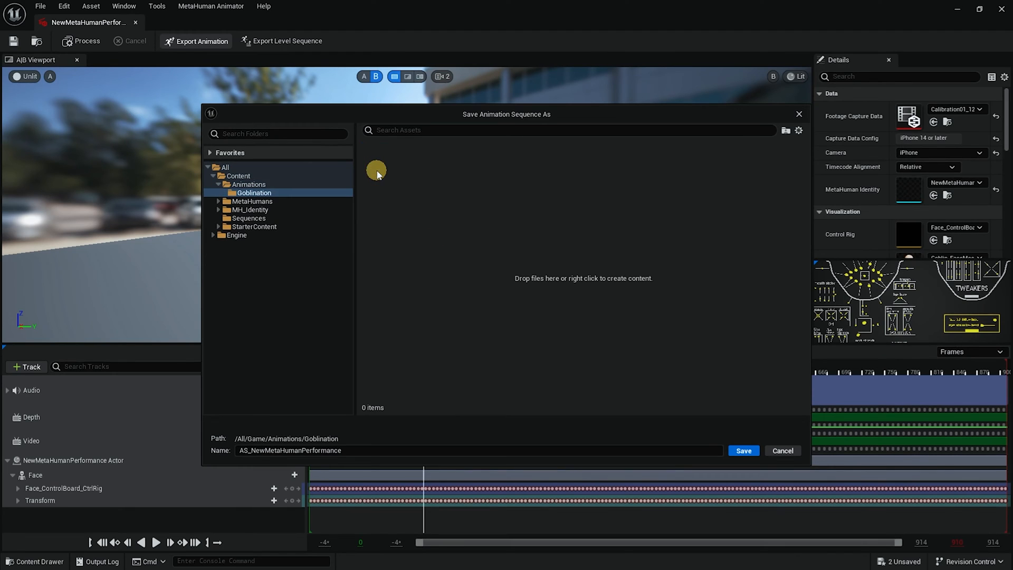
# Name the animation sequence MH_GOBLIN_AnimTEST_HEAD_ROT_ON, copy text from its name, and confirm the save location
pyautogui.click(362, 450)
pyautogui.write('MH_GOBLIN_AnimTEST_HEAD_ROT_ON')
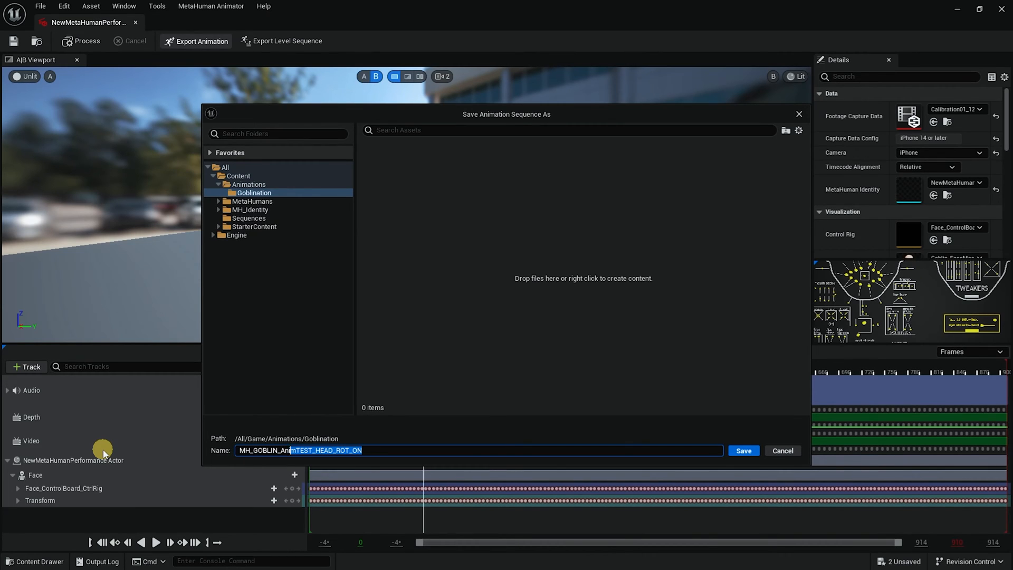
pyautogui.hotkey('shift', 'Left')
pyautogui.hotkey('shift', 'Left')
pyautogui.hotkey('shift', 'Left')
pyautogui.hotkey('shift', 'Left')
pyautogui.hotkey('shift', 'Left')
pyautogui.hotkey('shift', 'Left')
pyautogui.hotkey('shift', 'Left')
pyautogui.hotkey('shift', 'Left')
pyautogui.hotkey('shift', 'Left')
pyautogui.hotkey('shift', 'Left')
pyautogui.hotkey('shift', 'Left')
pyautogui.hotkey('shift', 'Left')
pyautogui.hotkey('shift', 'Left')
pyautogui.hotkey('ctrl', 'c')
pyautogui.press('Return')
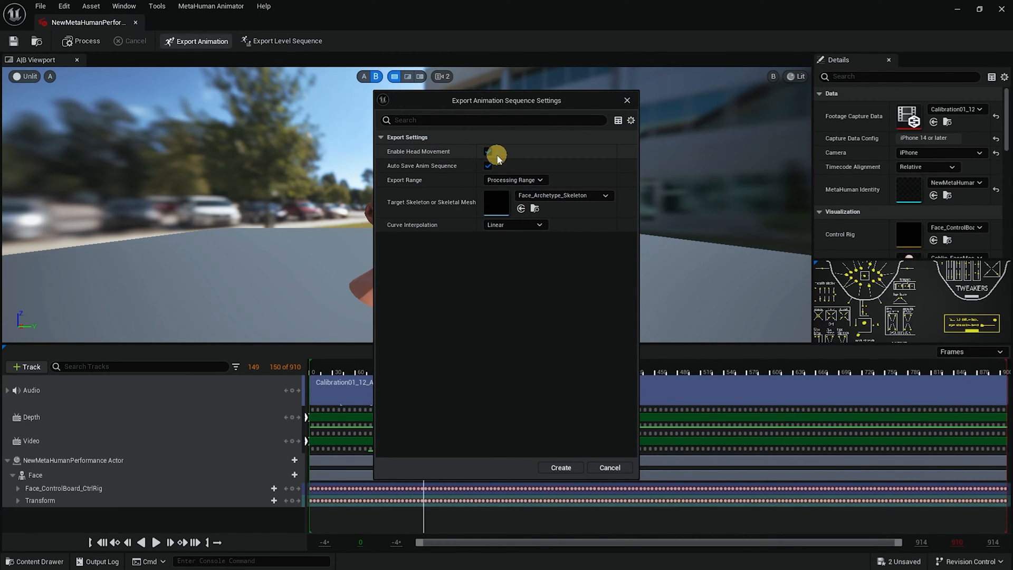
# Choose Face_Archetype_Skeleton as the target skeleton and create the animation sequence with head movement enabled
pyautogui.click(603, 199)
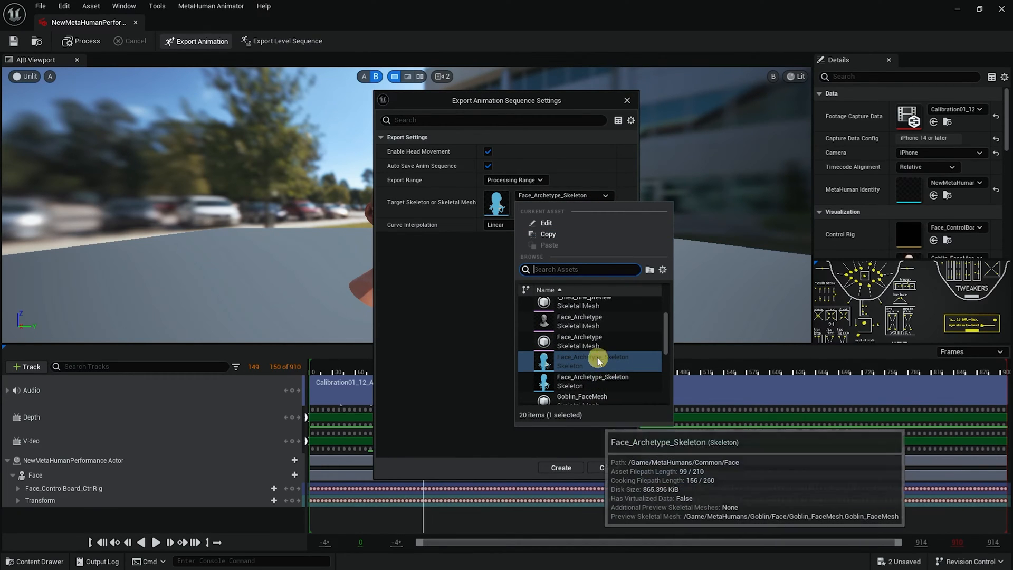
pyautogui.click(598, 382)
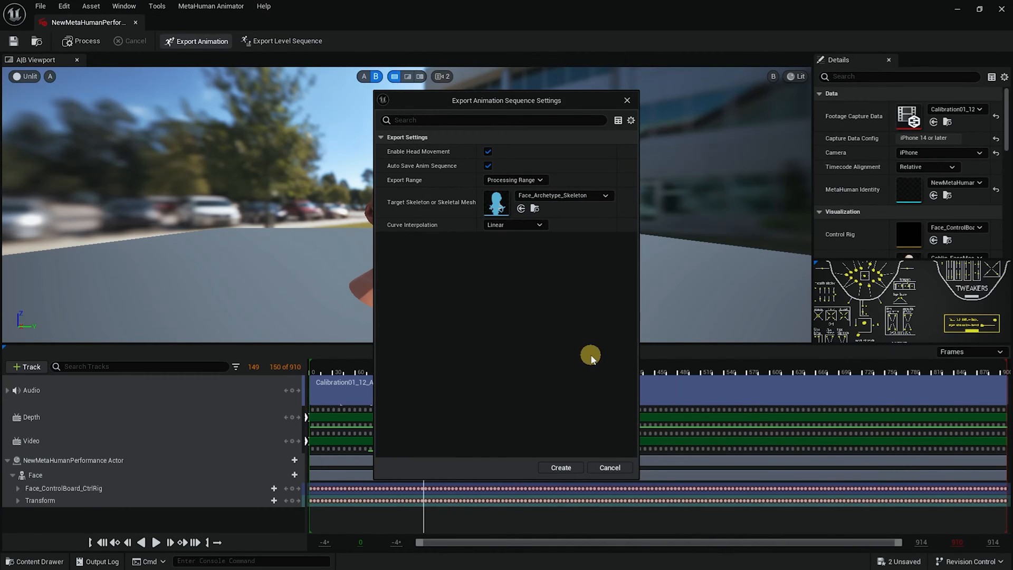
pyautogui.click(560, 467)
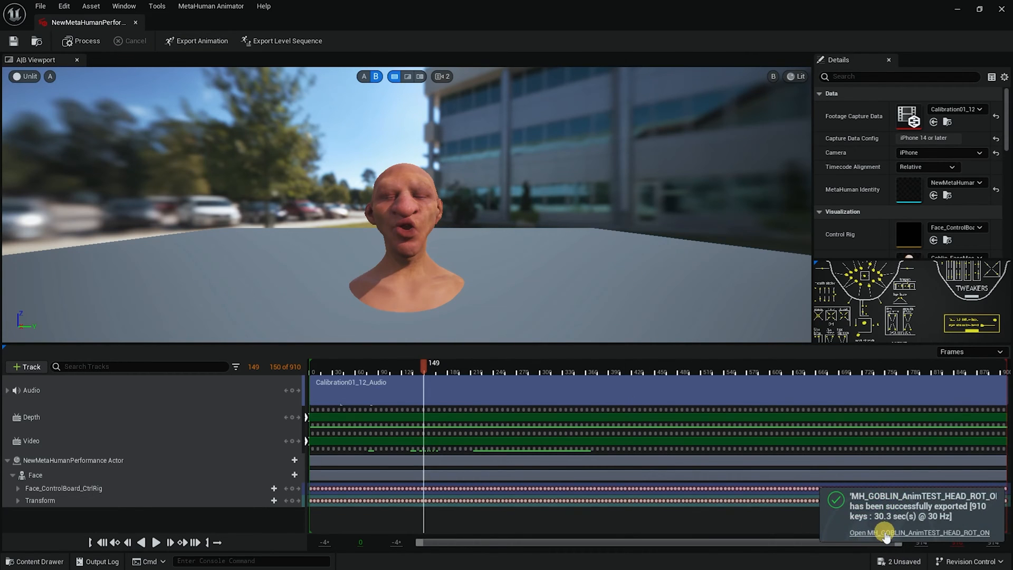
# Open the exported MH_GOBLIN_AnimTEST_HEAD_ROT_ON sequence and set its preview mesh to Goblin_FaceMesh
pyautogui.click(884, 533)
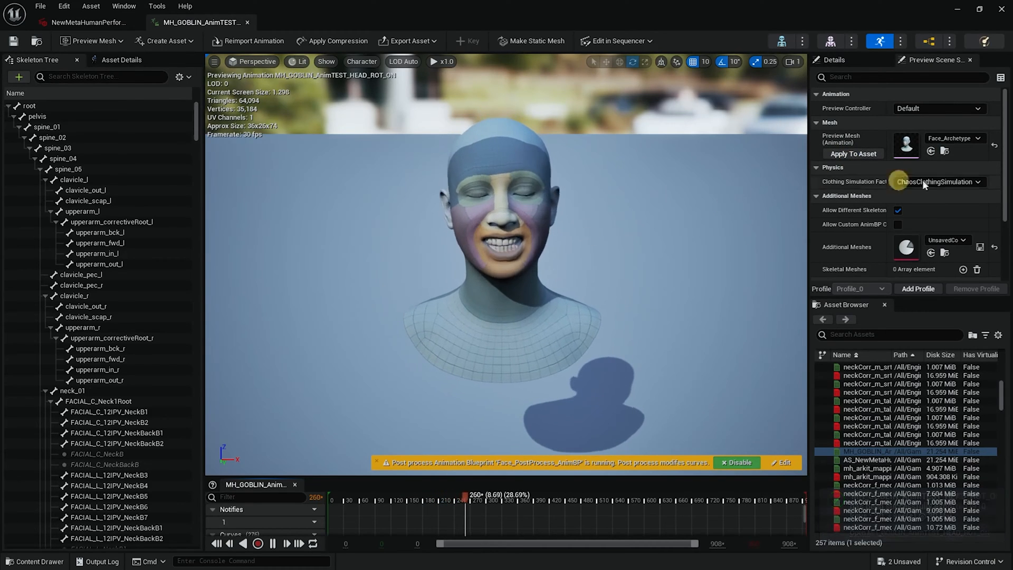
pyautogui.click(978, 138)
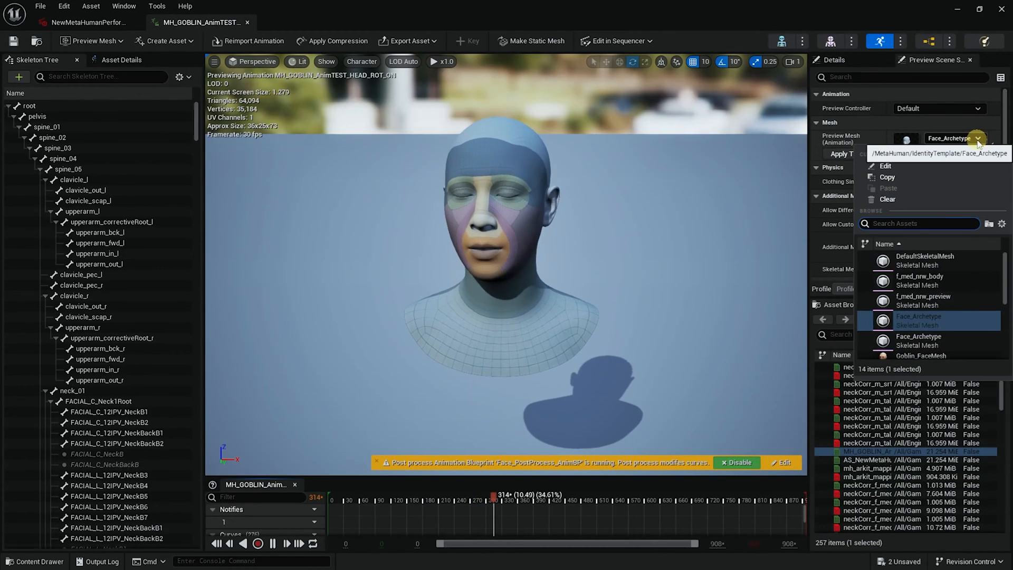
pyautogui.click(921, 356)
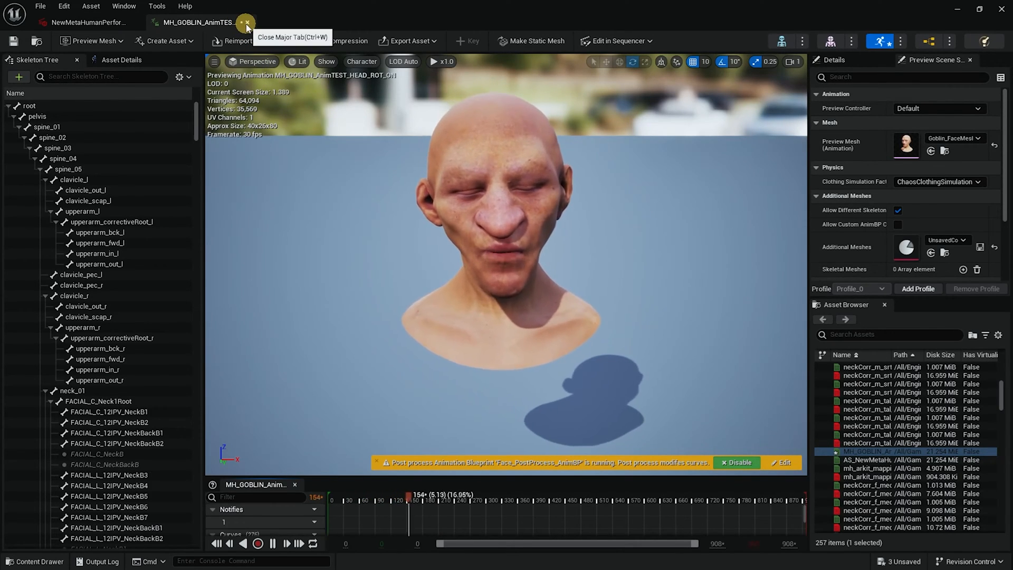
# Save all assets and close the head-rotation-on animation sequence to return to the performance
pyautogui.click(40, 5)
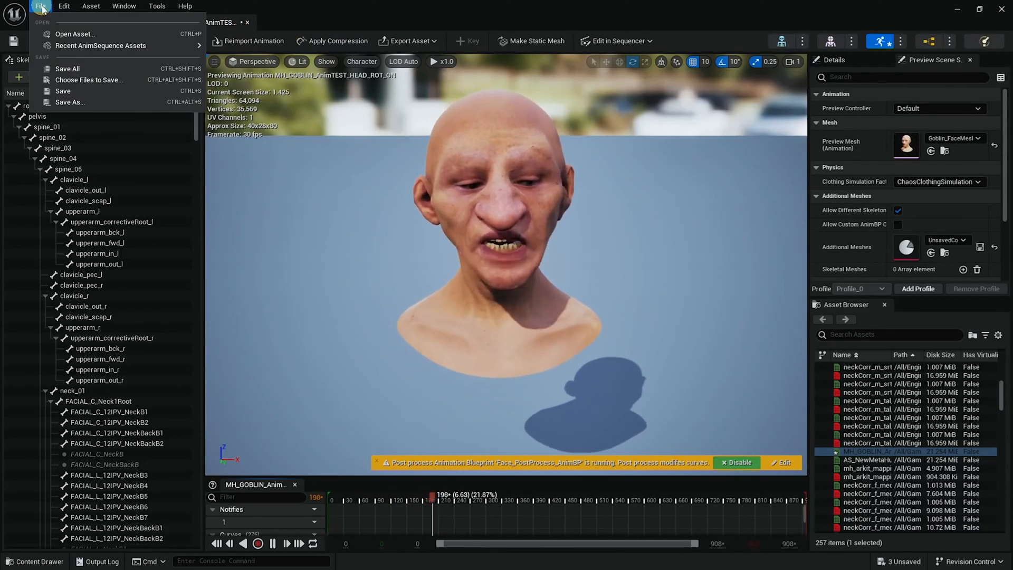
pyautogui.click(66, 69)
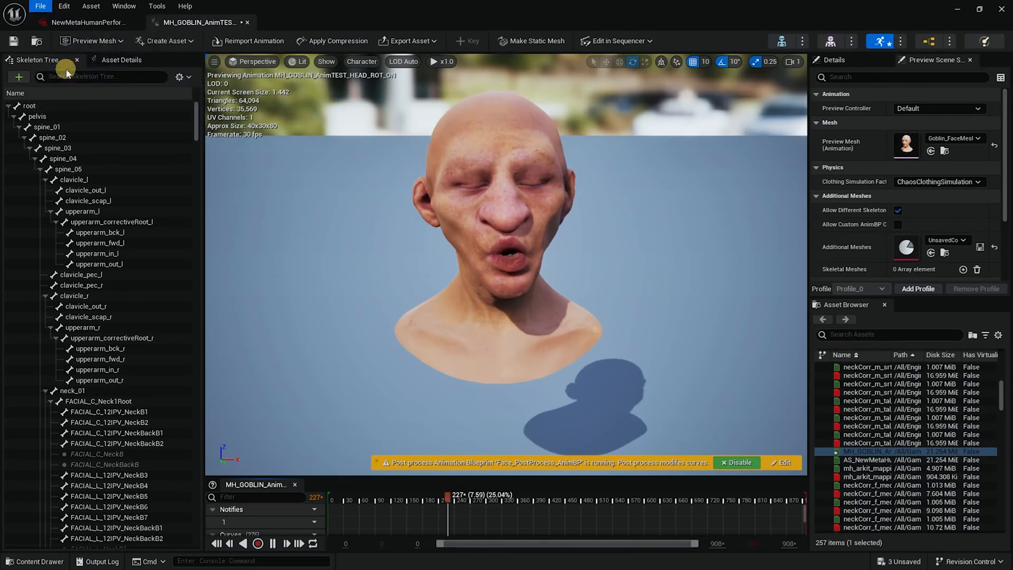
pyautogui.click(247, 22)
pyautogui.moveTo(466, 368)
pyautogui.mouseDown()
pyautogui.moveTo(518, 368)
pyautogui.moveTo(482, 368)
pyautogui.mouseUp()
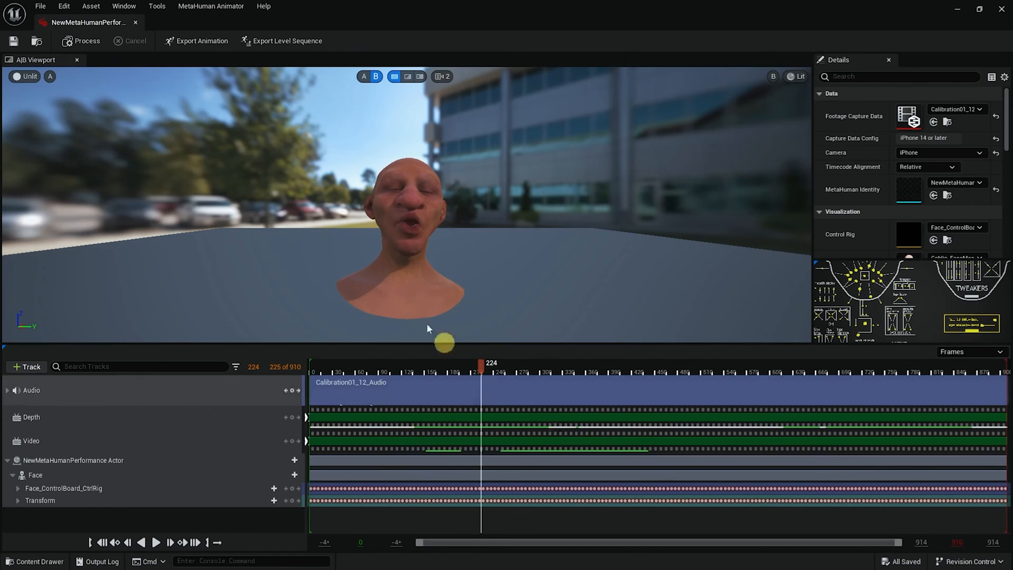
# Export the performance's animation again into Animations/Goblination under the name MH_GOBLIN_AnimTEST_HEAD_ROT_OFF
pyautogui.click(199, 41)
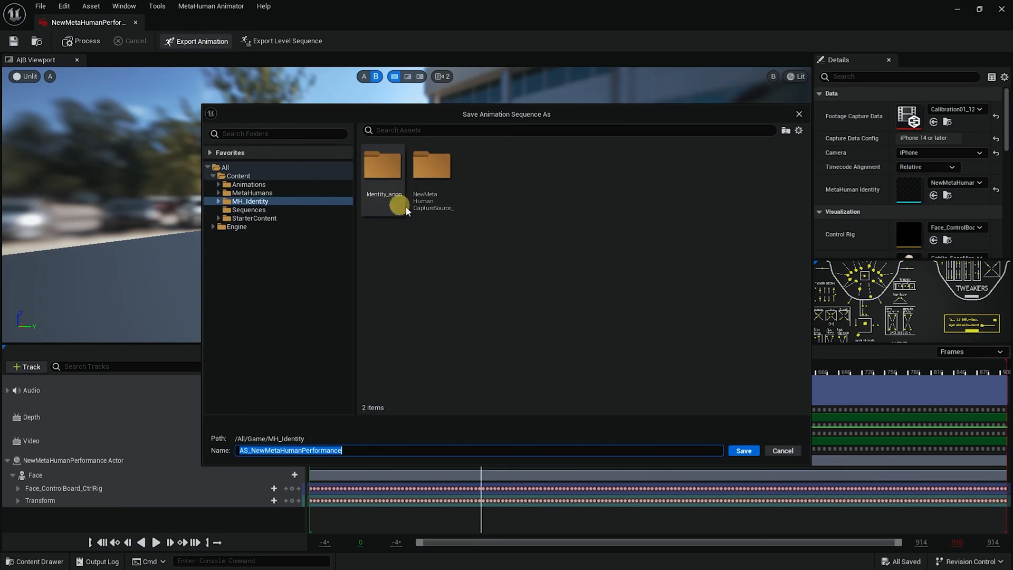
pyautogui.doubleClick(276, 185)
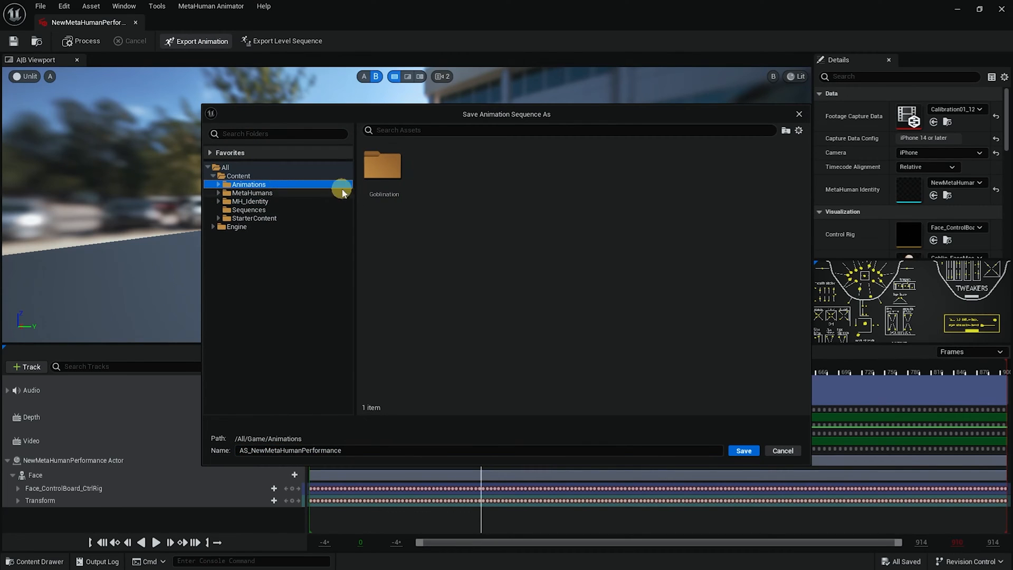
pyautogui.doubleClick(375, 174)
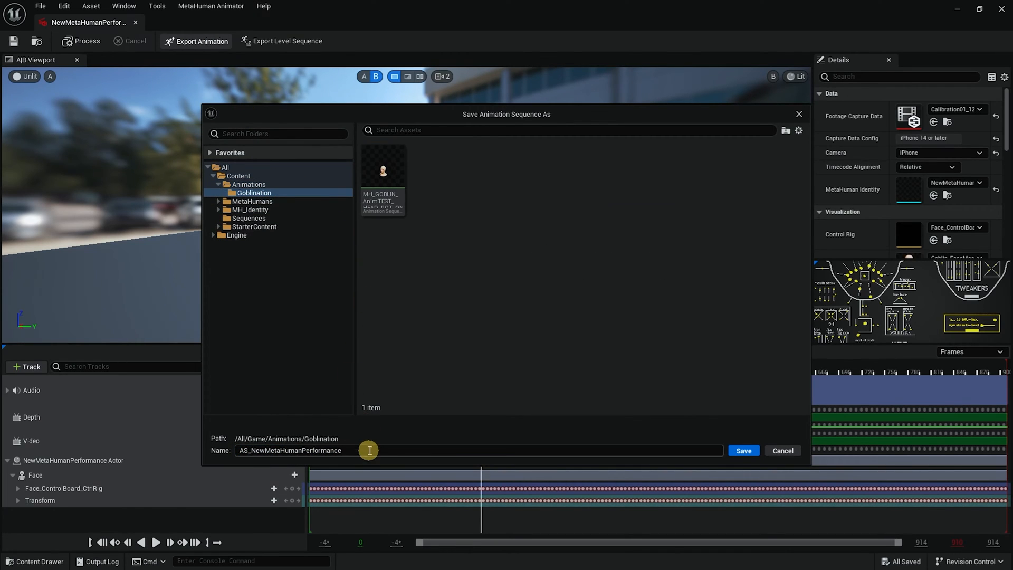
pyautogui.click(285, 450)
pyautogui.moveTo(285, 450); pyautogui.dragTo(191, 446)
pyautogui.hotkey('ctrl', 'v')
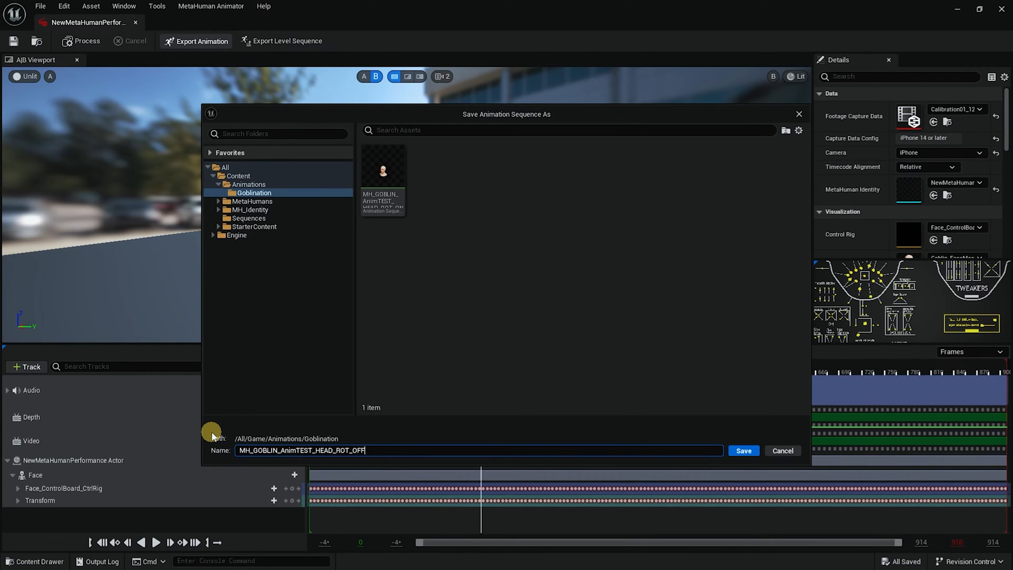
pyautogui.click(743, 450)
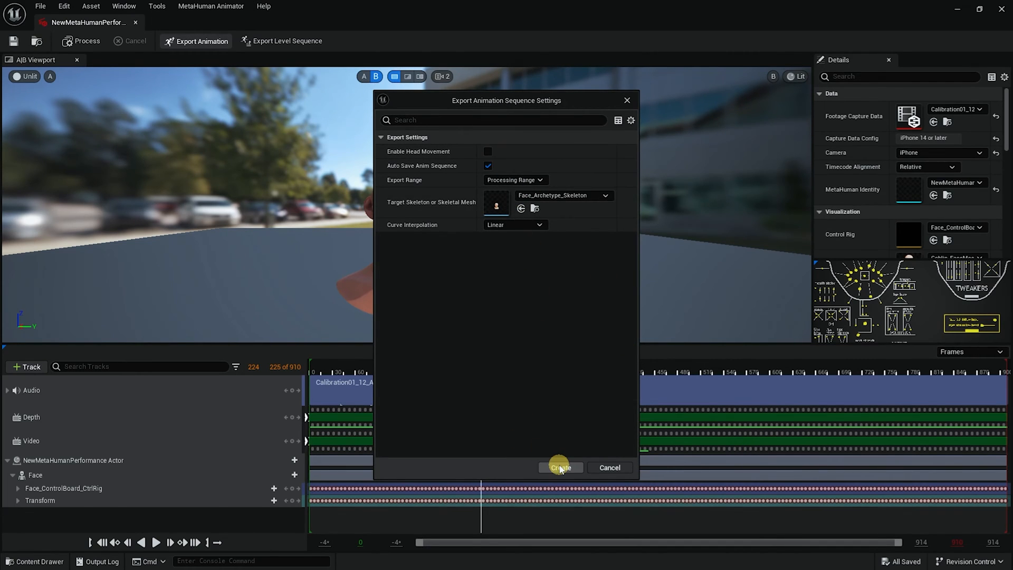
# Target the MetaHuman IdentityTemplate's Face_Archetype_Skeleton and create the animation sequence without head movement
pyautogui.click(605, 197)
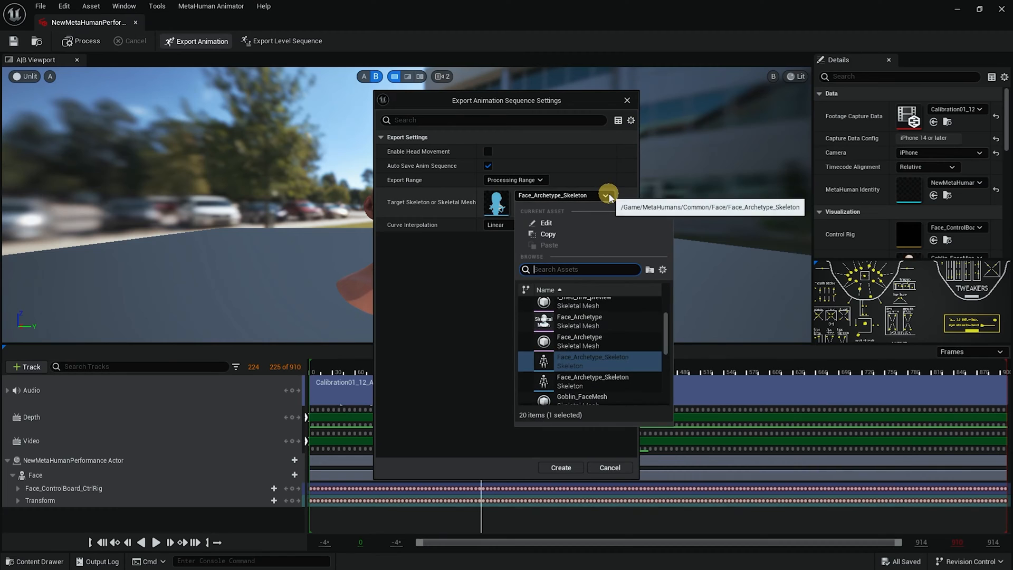
pyautogui.click(607, 383)
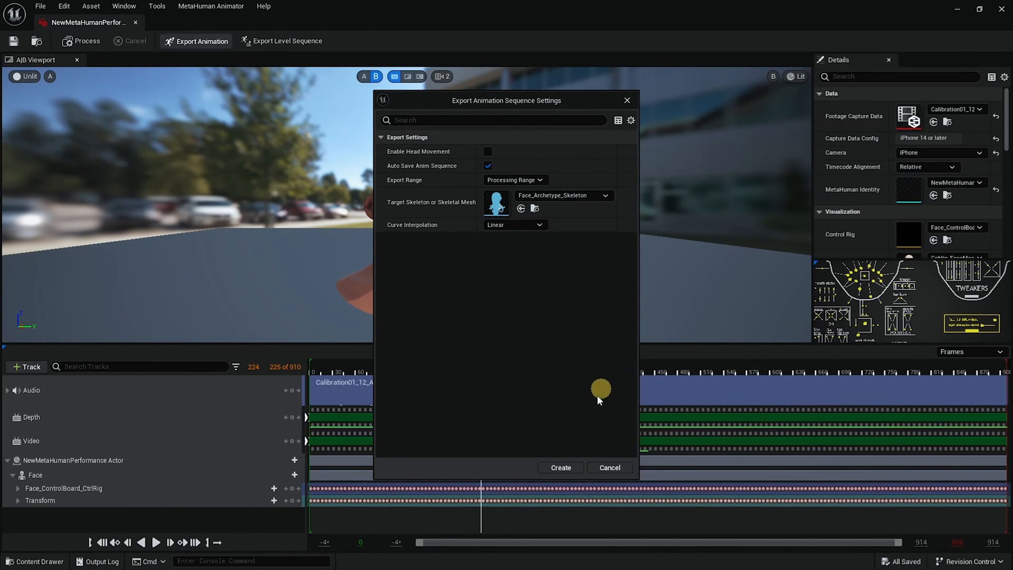
pyautogui.click(561, 467)
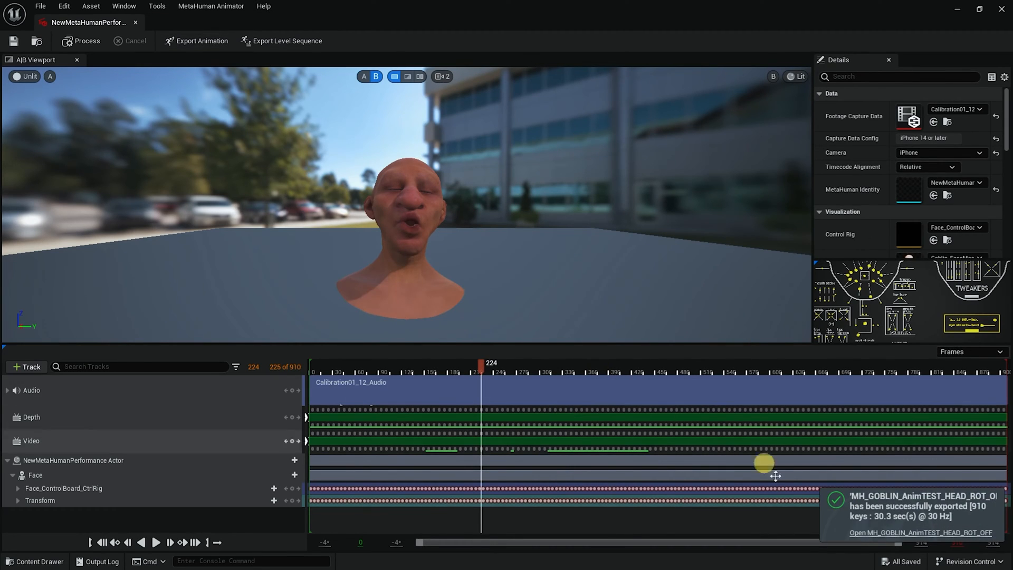
# Open the exported MH_GOBLIN_AnimTEST_HEAD_ROT_OFF sequence and set its preview mesh to Goblin_FaceMesh
pyautogui.click(870, 533)
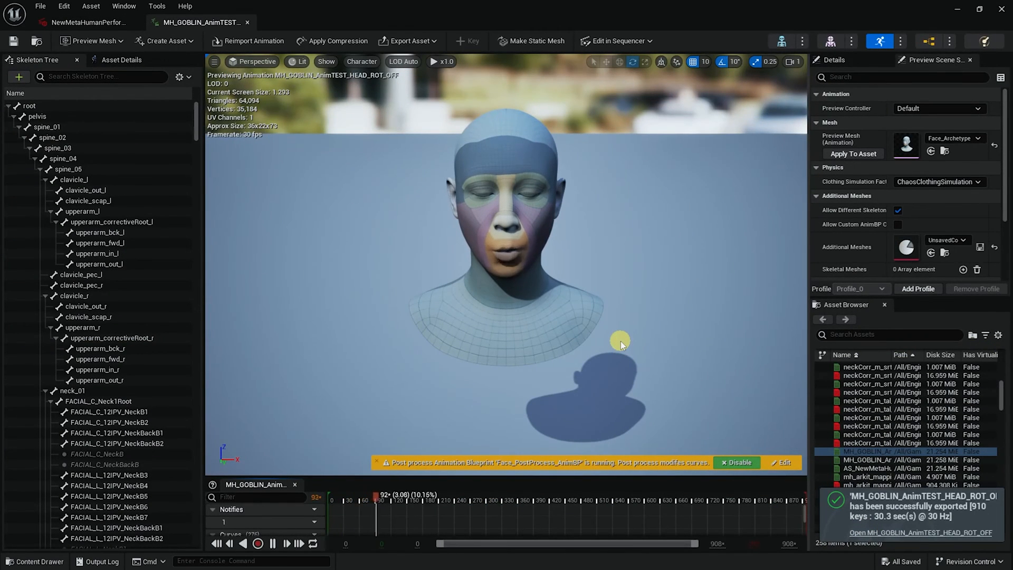
pyautogui.click(964, 142)
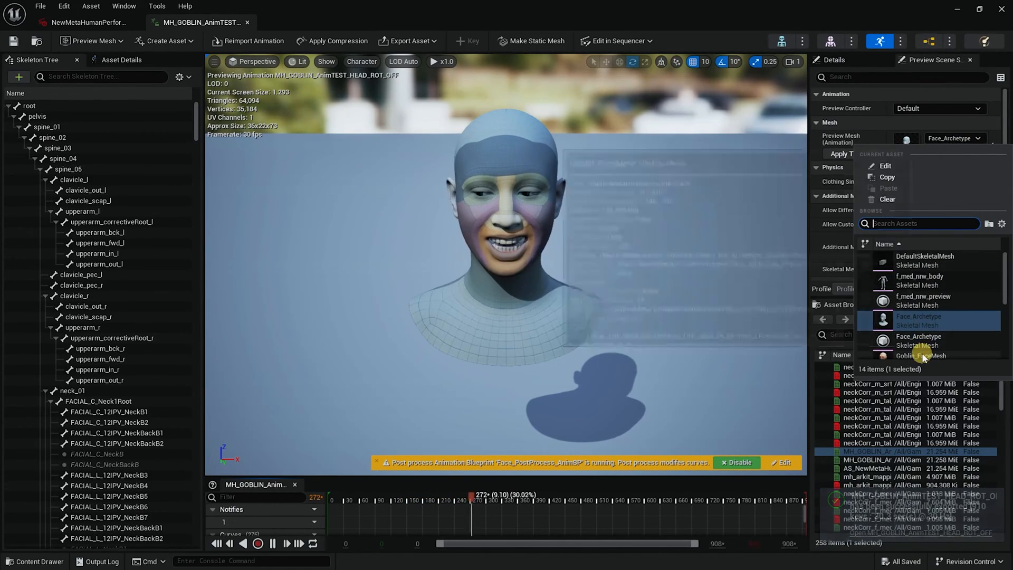
pyautogui.click(921, 355)
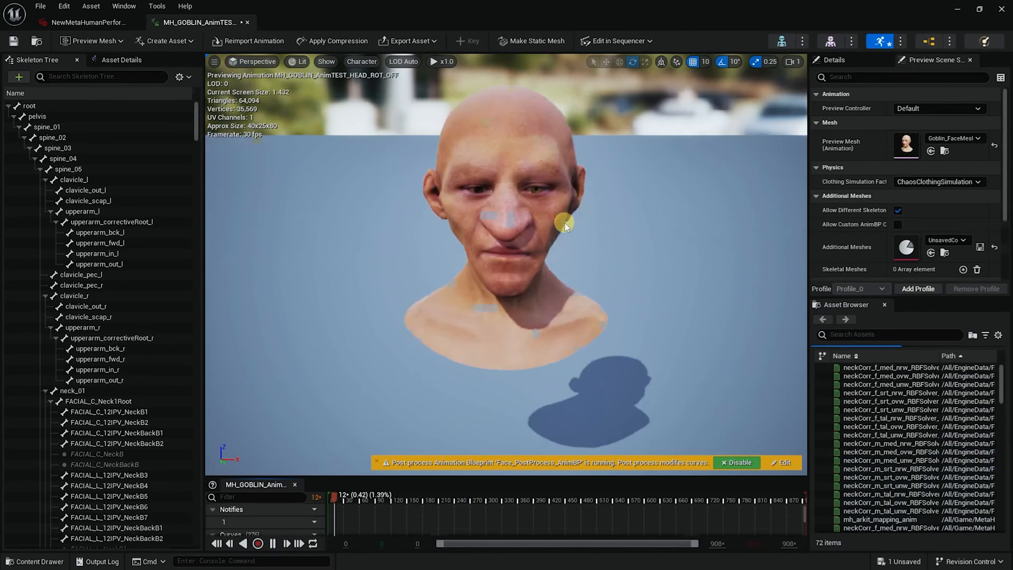
# Save all assets, then close the head-rotation-off sequence and the MetaHuman performance
pyautogui.click(40, 5)
pyautogui.click(55, 69)
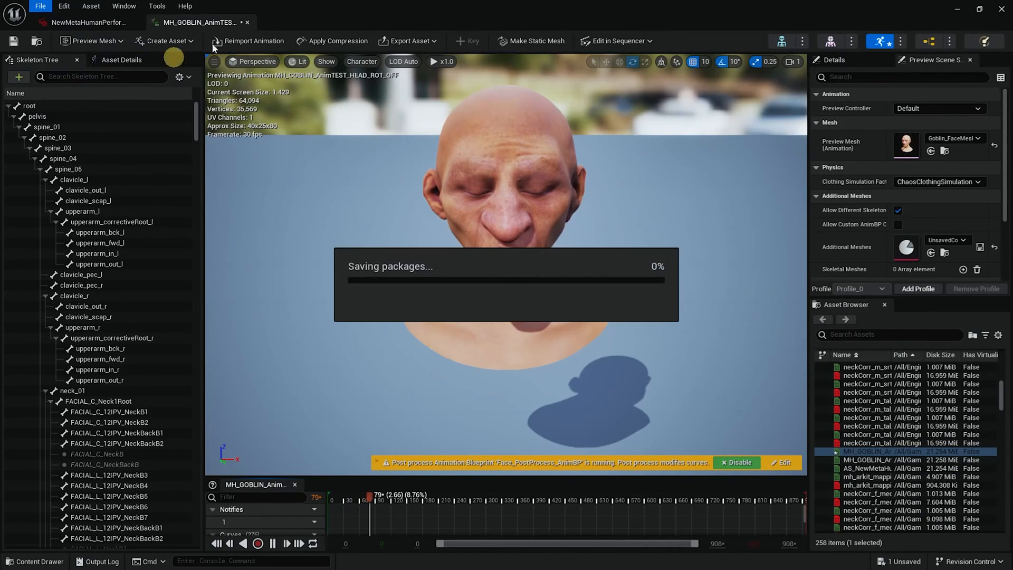
pyautogui.click(247, 22)
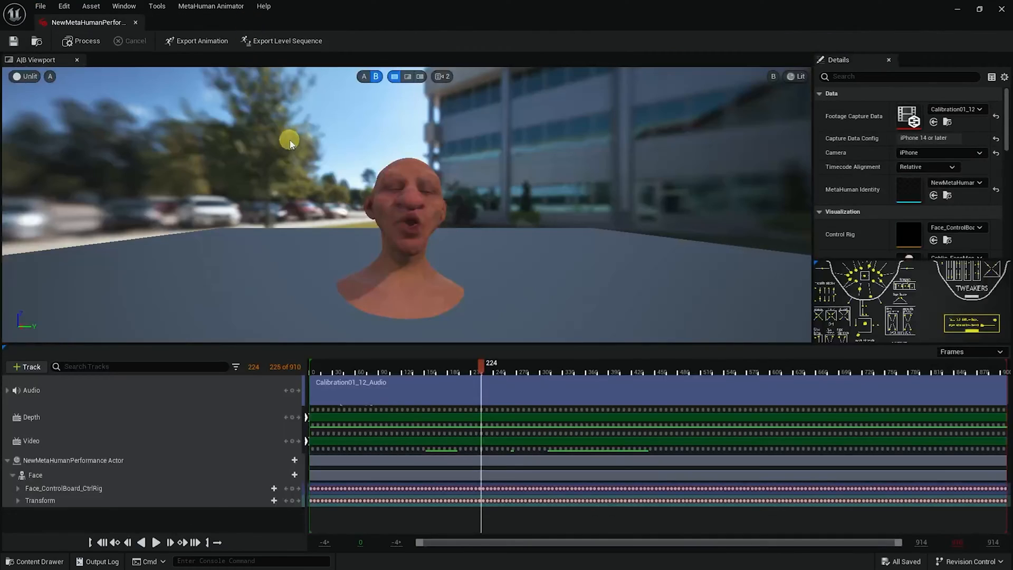
pyautogui.click(132, 22)
pyautogui.click(300, 272)
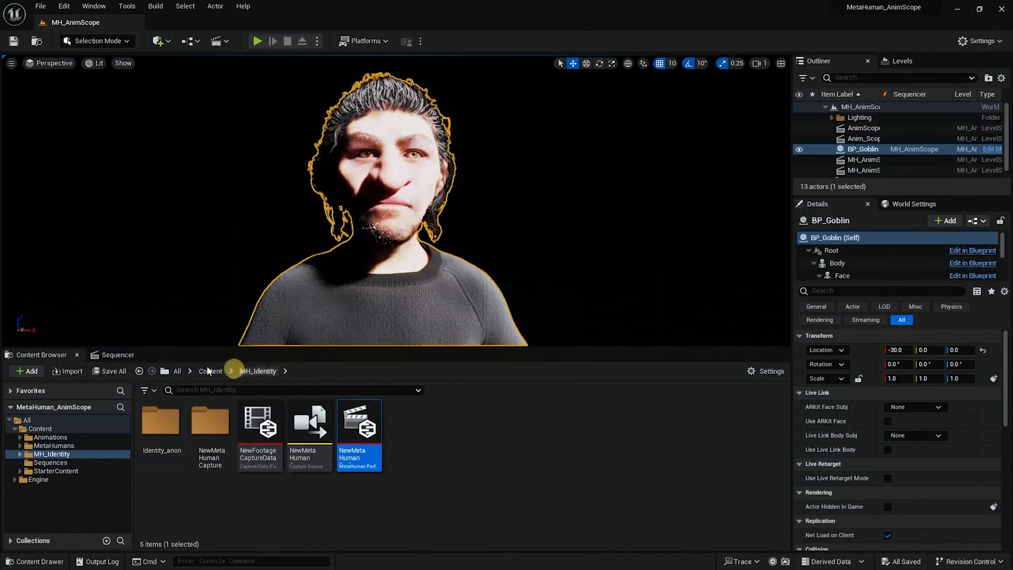
# Show the MH_AnimScope level sequence, select the goblin's Face_ControlBoard_CtrlRig track and close the Animation mode tools
pyautogui.click(119, 355)
pyautogui.click(228, 403)
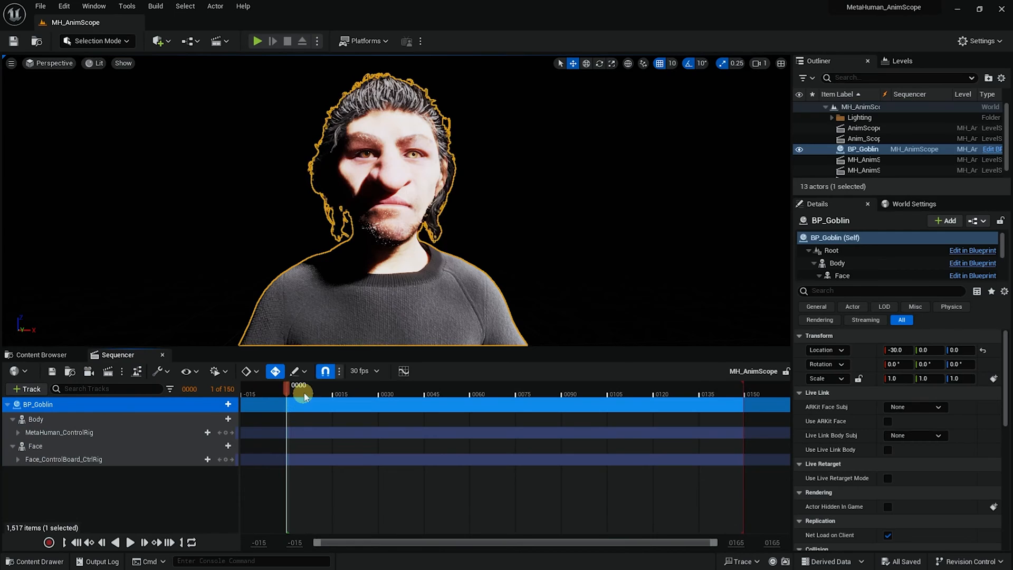
pyautogui.moveTo(303, 389); pyautogui.dragTo(222, 414)
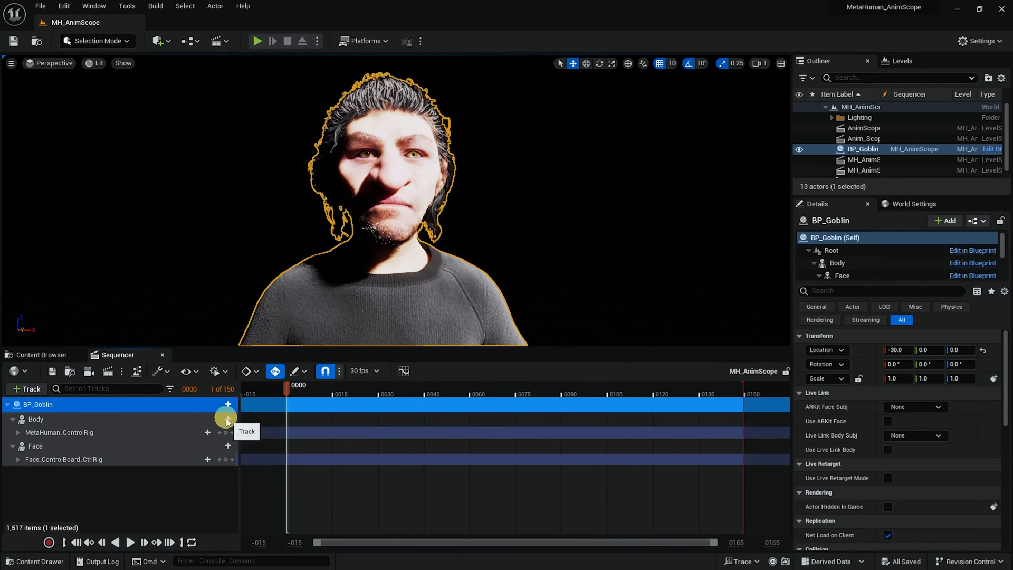
pyautogui.click(78, 459)
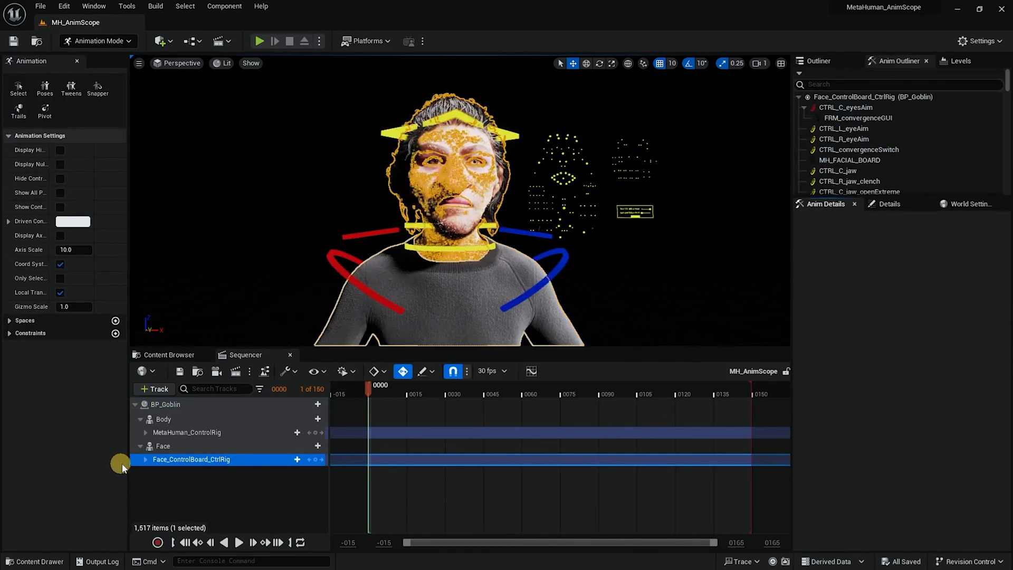
pyautogui.click(77, 61)
pyautogui.moveTo(310, 391); pyautogui.dragTo(253, 401)
pyautogui.keyDown('alt'); pyautogui.moveTo(449, 286); pyautogui.dragTo(432, 287); pyautogui.keyUp('alt')
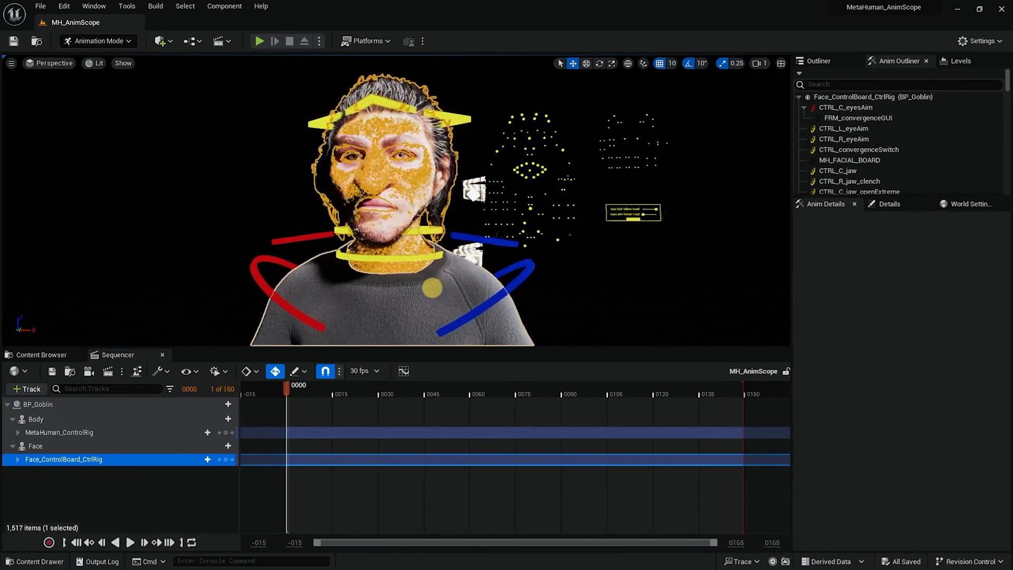
# Delete the MetaHuman_ControlRig and Face_ControlBoard_CtrlRig tracks from BP_Goblin
pyautogui.click(79, 433)
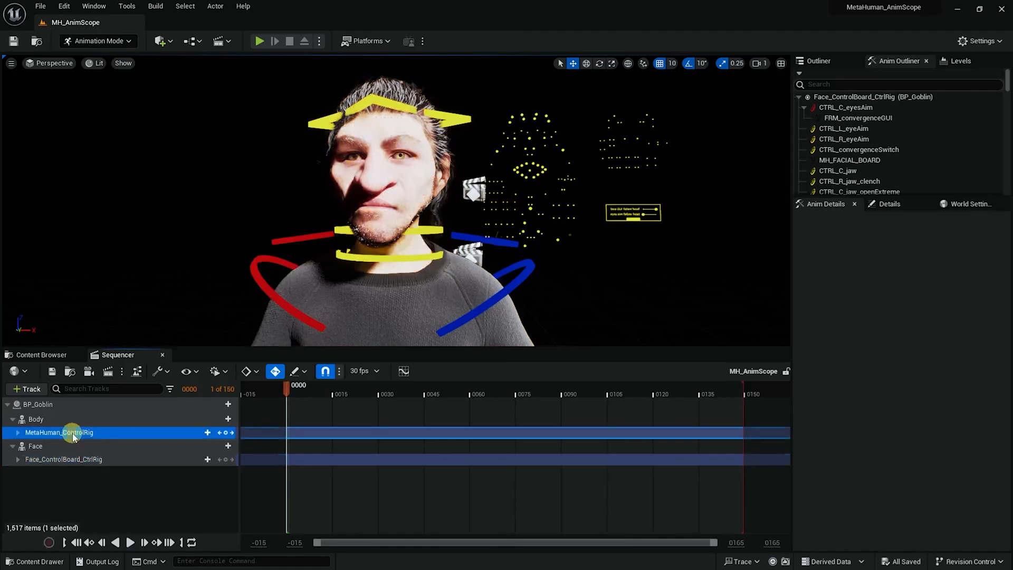
pyautogui.keyDown('ctrl'); pyautogui.click(76, 459); pyautogui.keyUp('ctrl')
pyautogui.press('Delete')
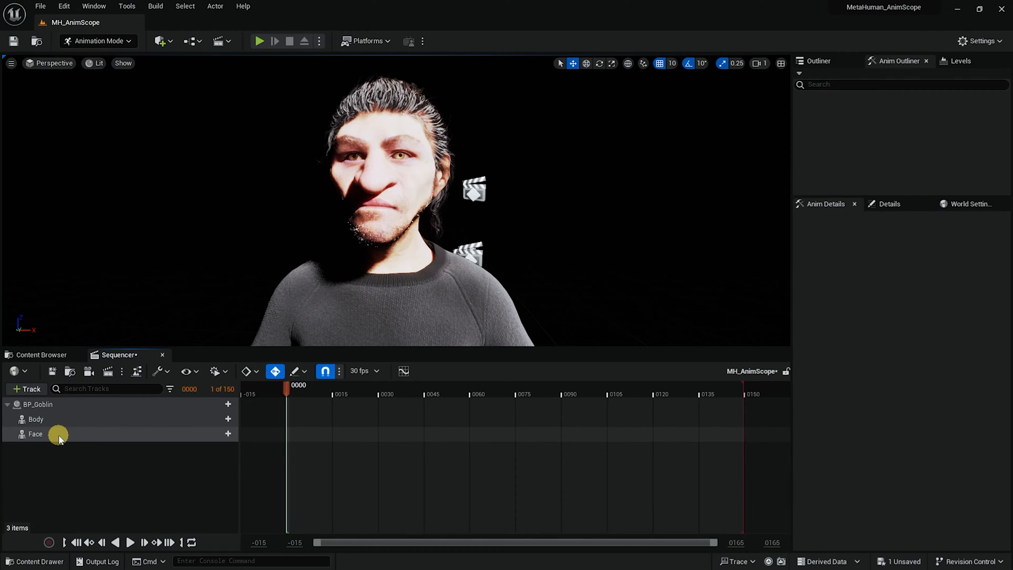
# Start adding an animation to BP_Goblin's Face track, with Allow Incompatible Skeletons enabled for the animation list
pyautogui.click(228, 433)
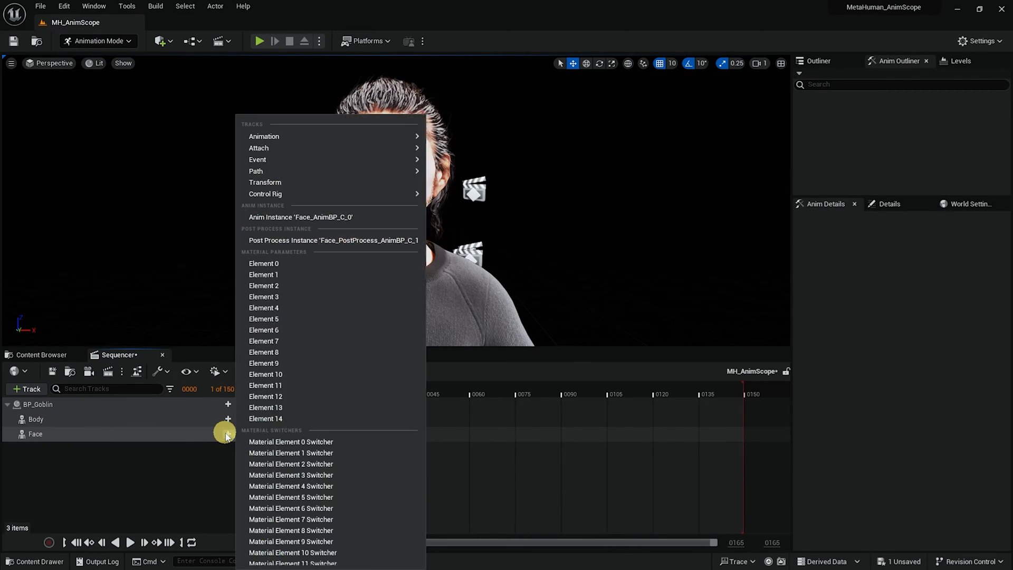
pyautogui.moveTo(297, 135)
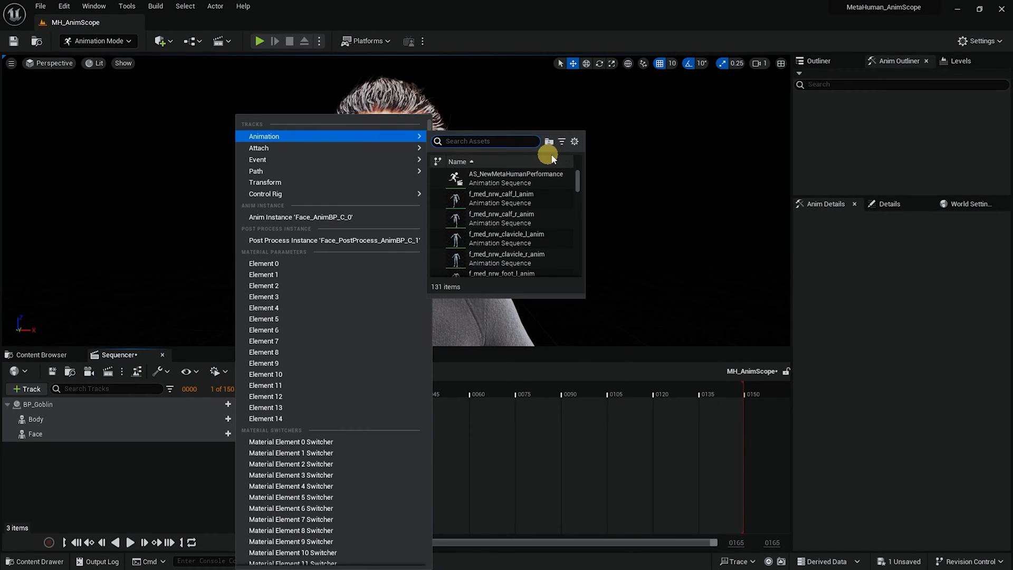
pyautogui.click(574, 142)
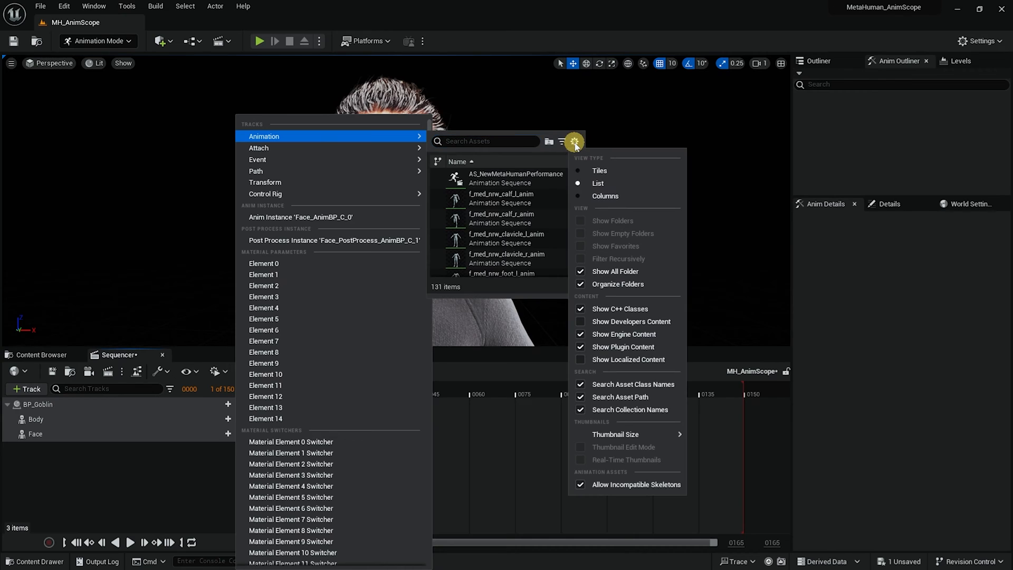
pyautogui.click(593, 485)
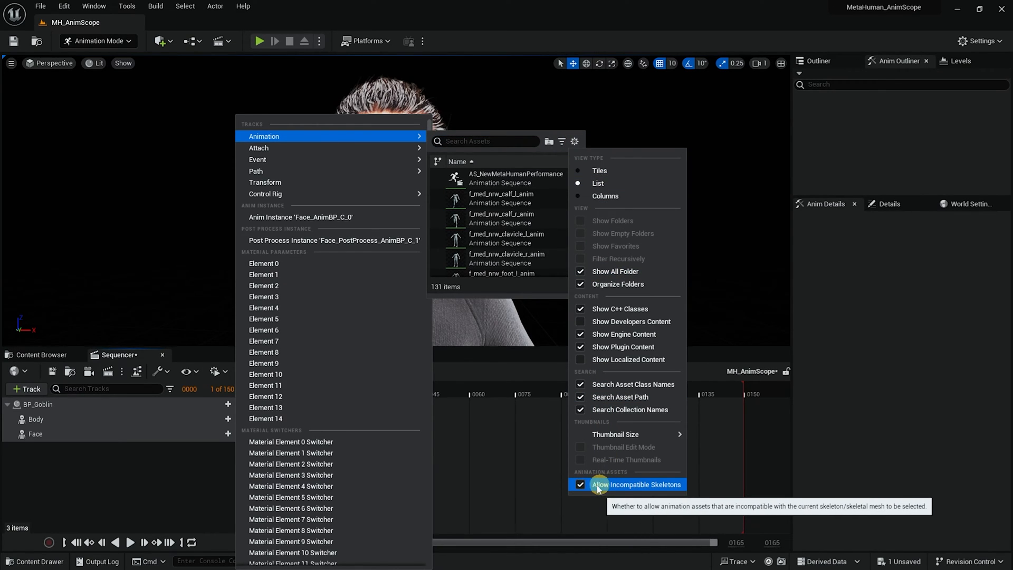
pyautogui.click(582, 485)
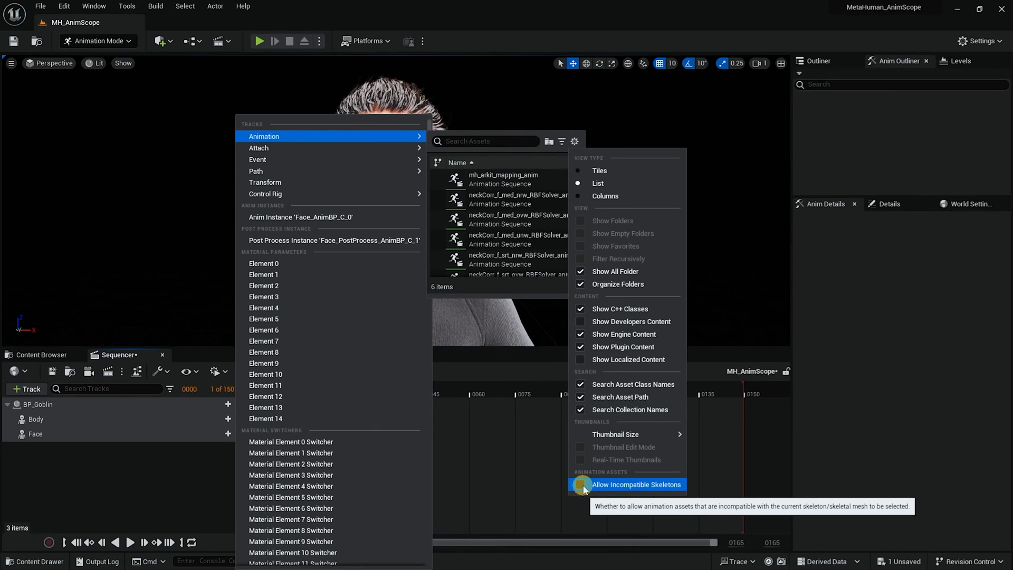
pyautogui.click(581, 485)
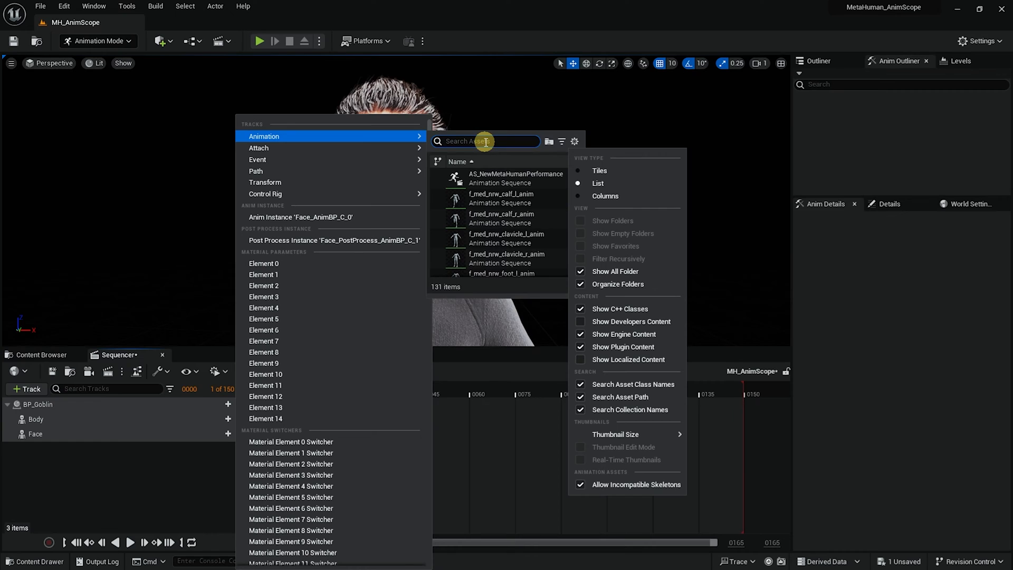
# Search the animations for "gobl", add MH_GOBLIN_AnimTEST_HEAD_ROT_ON to the Face track and scrub to frame 7
pyautogui.write('obl')
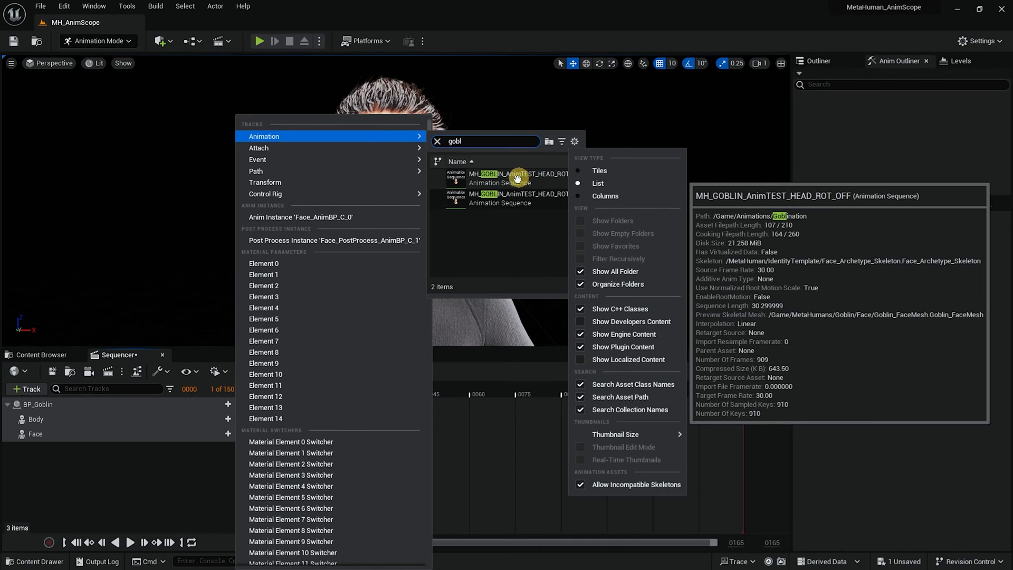
pyautogui.click(516, 194)
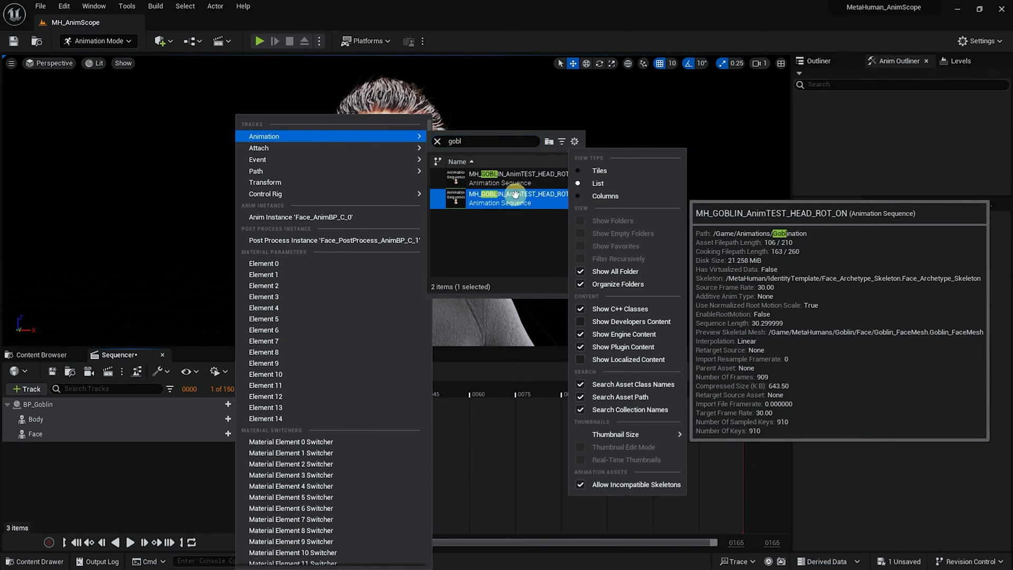
pyautogui.moveTo(287, 389); pyautogui.dragTo(308, 406)
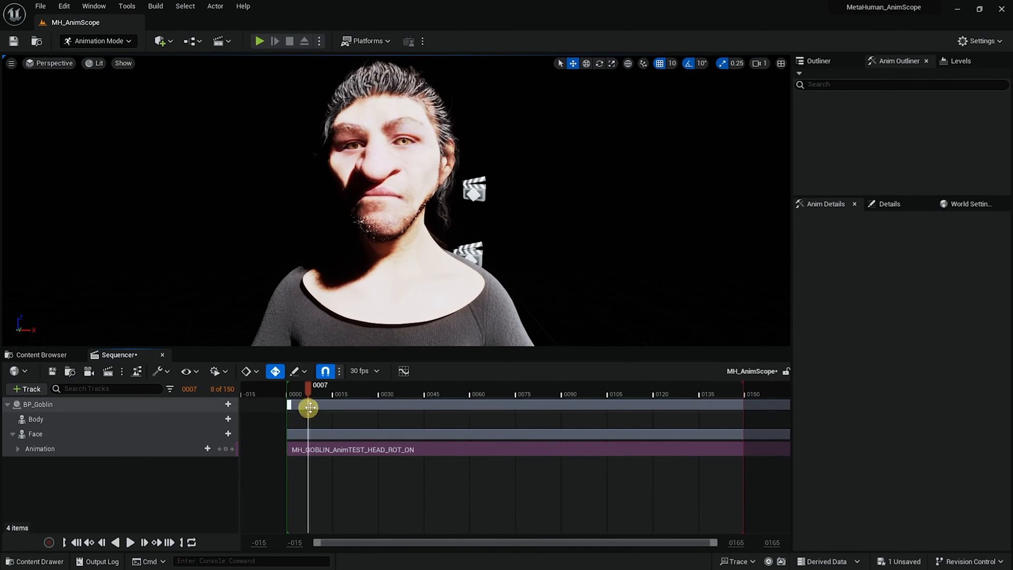
# Play the head-rotation animation on the goblin's Face track and return the playhead to frame 0
pyautogui.press('space')
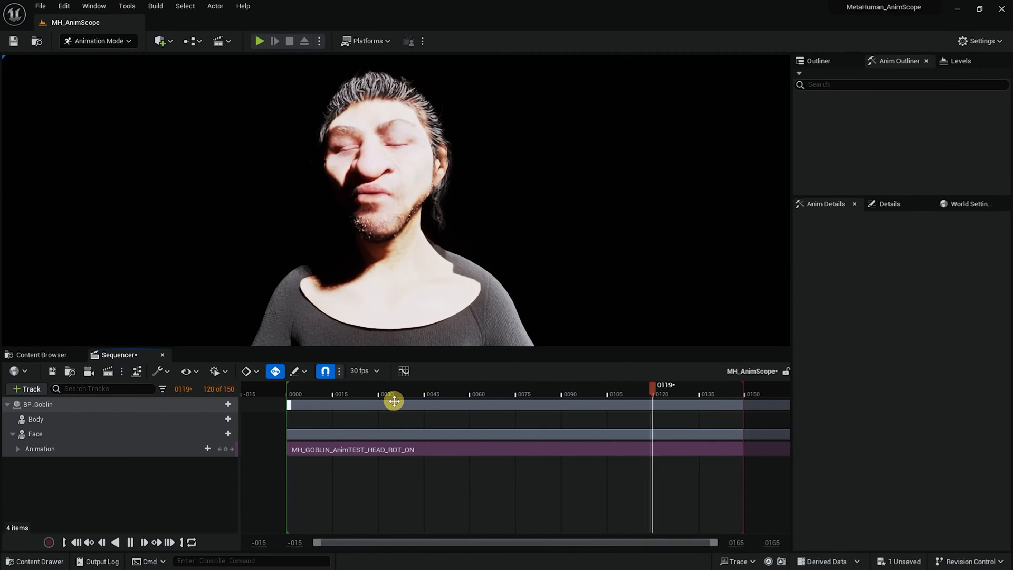
pyautogui.press('space')
pyautogui.moveTo(403, 395); pyautogui.dragTo(286, 391)
pyautogui.moveTo(442, 448)
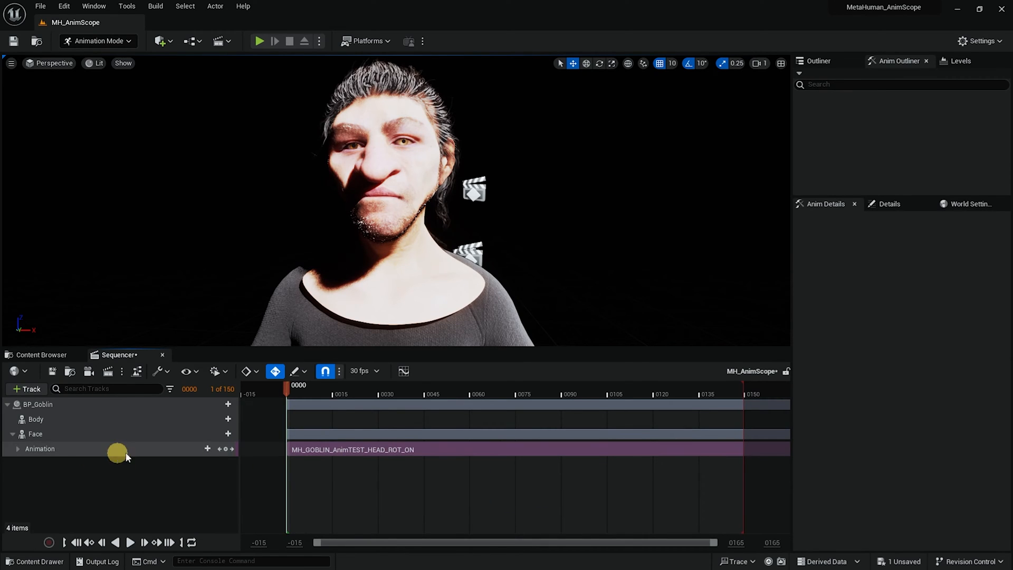
# Move the playhead to frame 909 and set the level sequence's playback end there
pyautogui.moveTo(358, 446)
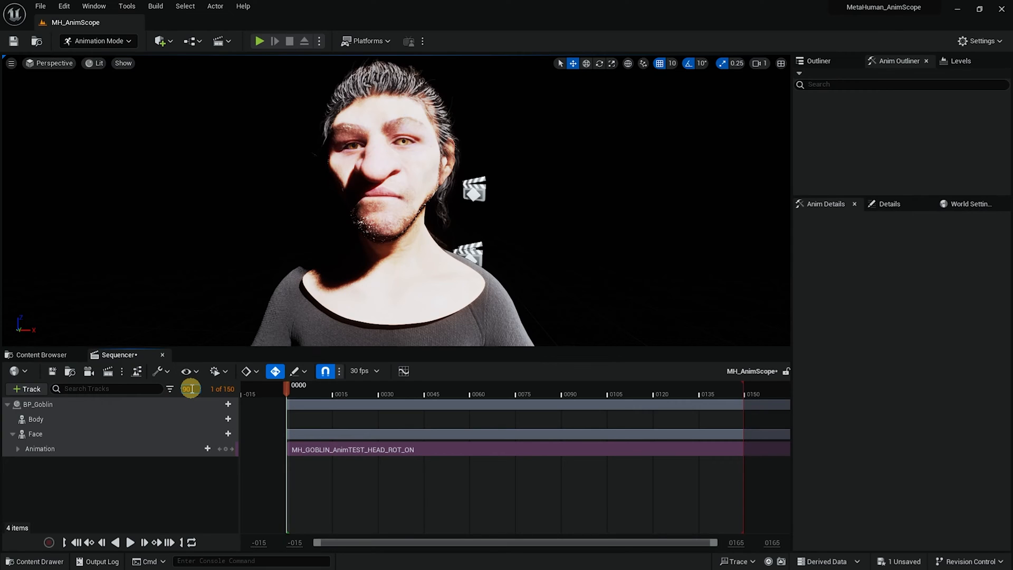
pyautogui.write('9')
pyautogui.press('Return')
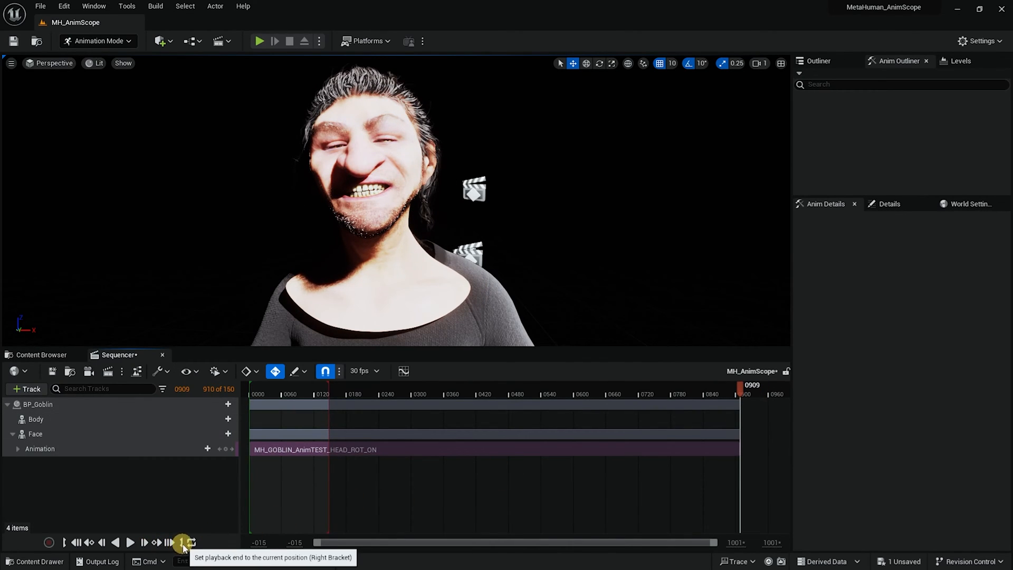
pyautogui.click(182, 543)
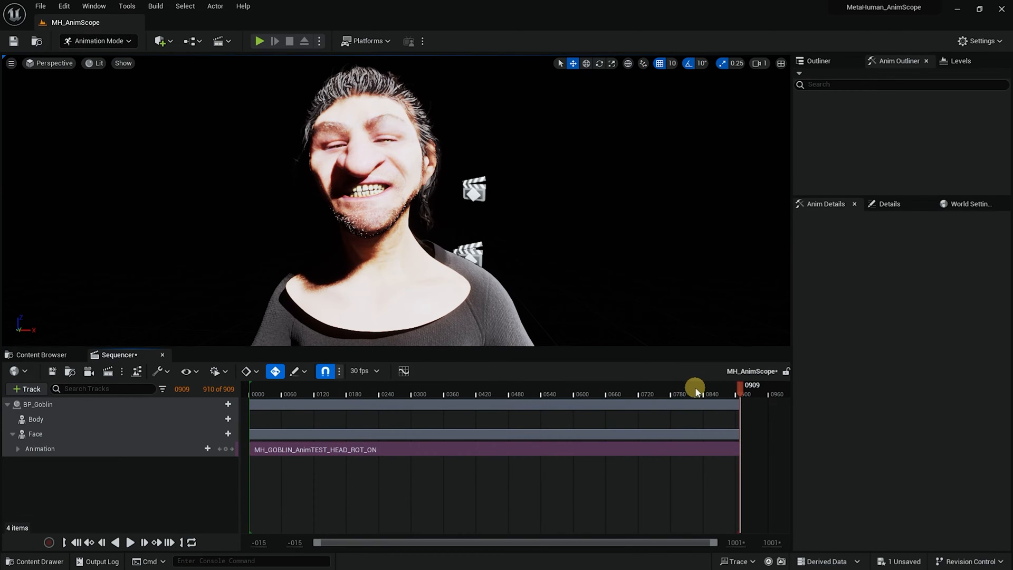
# Play the extended sequence from near its start to check the neck and body, and return to frame 0
pyautogui.moveTo(695, 389); pyautogui.dragTo(258, 393)
pyautogui.press('space')
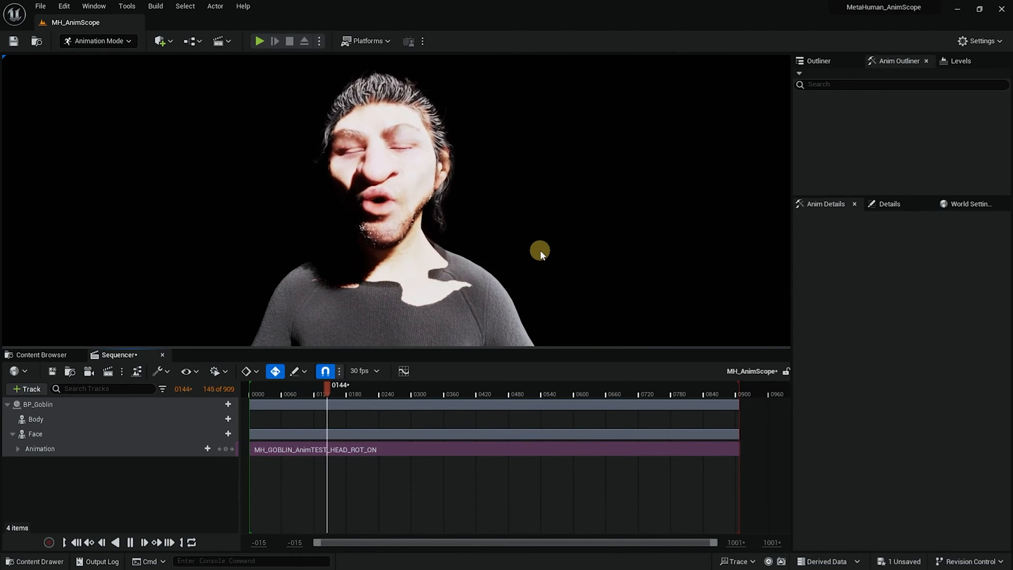
pyautogui.press('space')
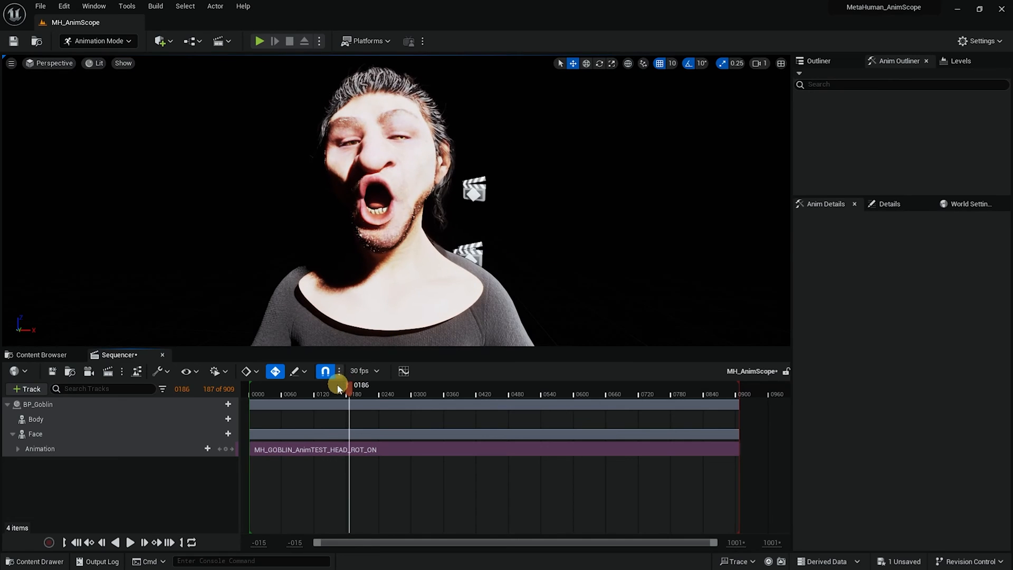
pyautogui.moveTo(347, 385); pyautogui.dragTo(226, 385)
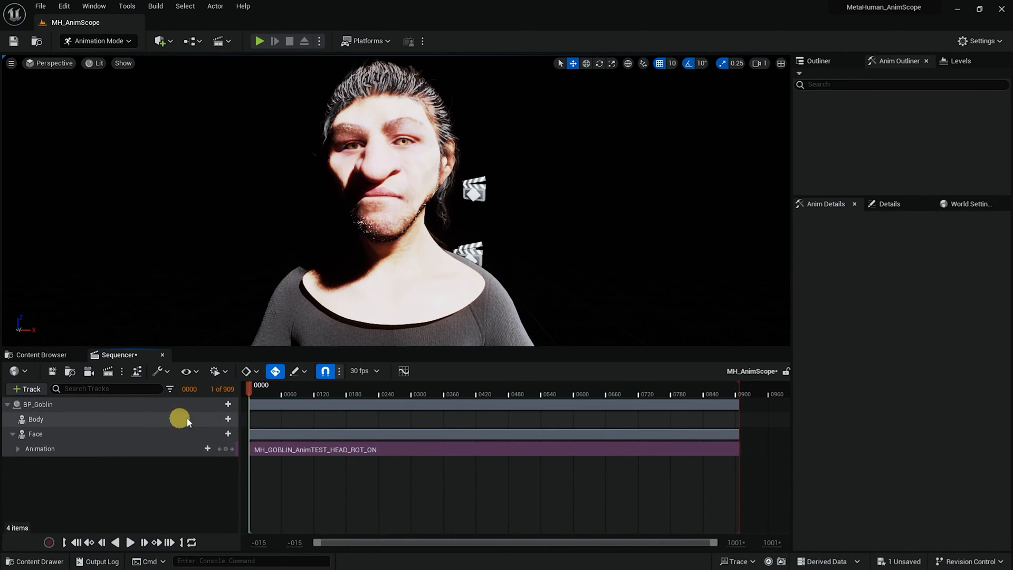
# Search the Body track's animations for "gobl" and add MH_GOBLIN_AnimTEST_HEAD_ROT_ON to it
pyautogui.click(226, 419)
pyautogui.moveTo(298, 137)
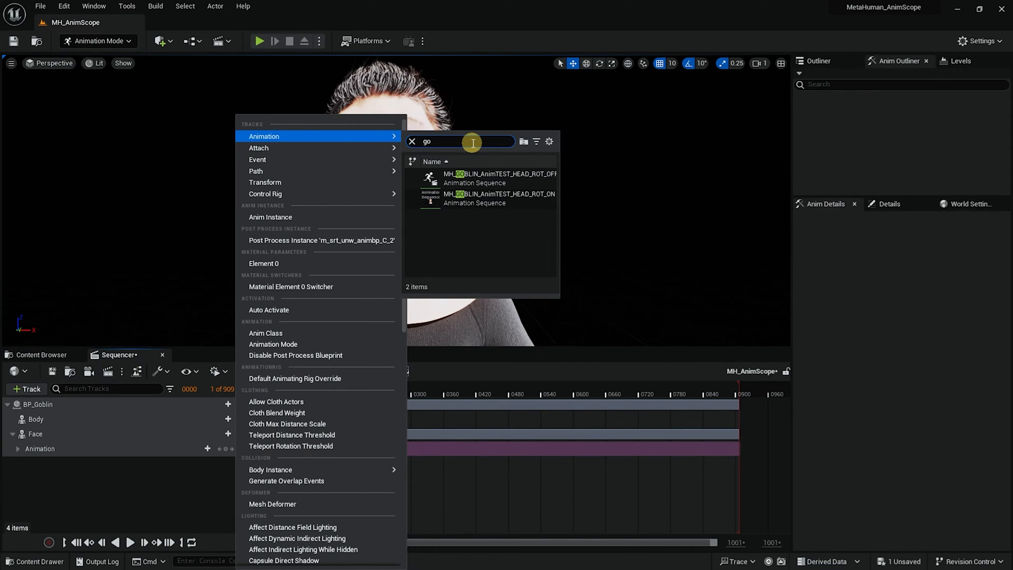
pyautogui.moveTo(527, 194)
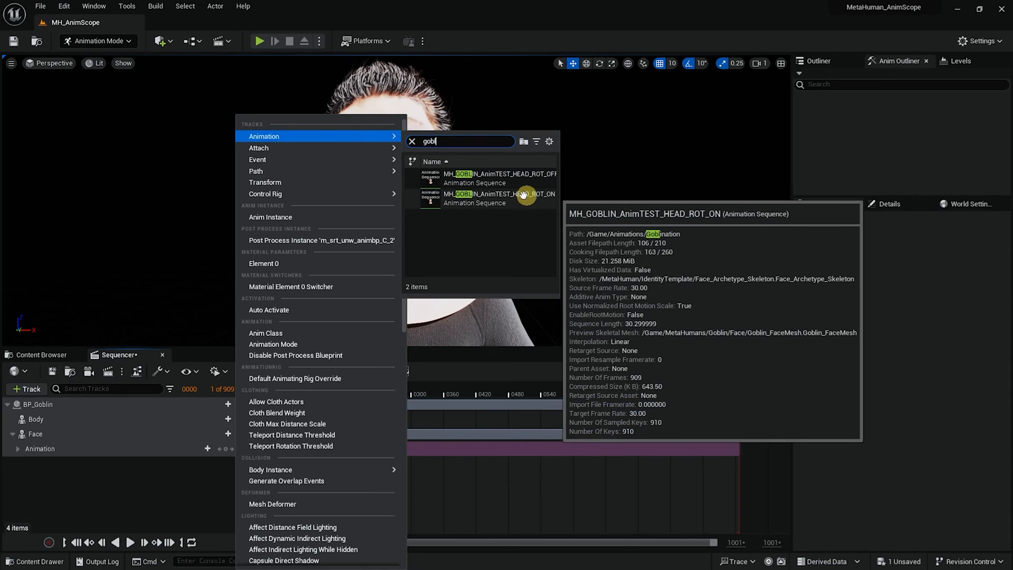
pyautogui.click(493, 199)
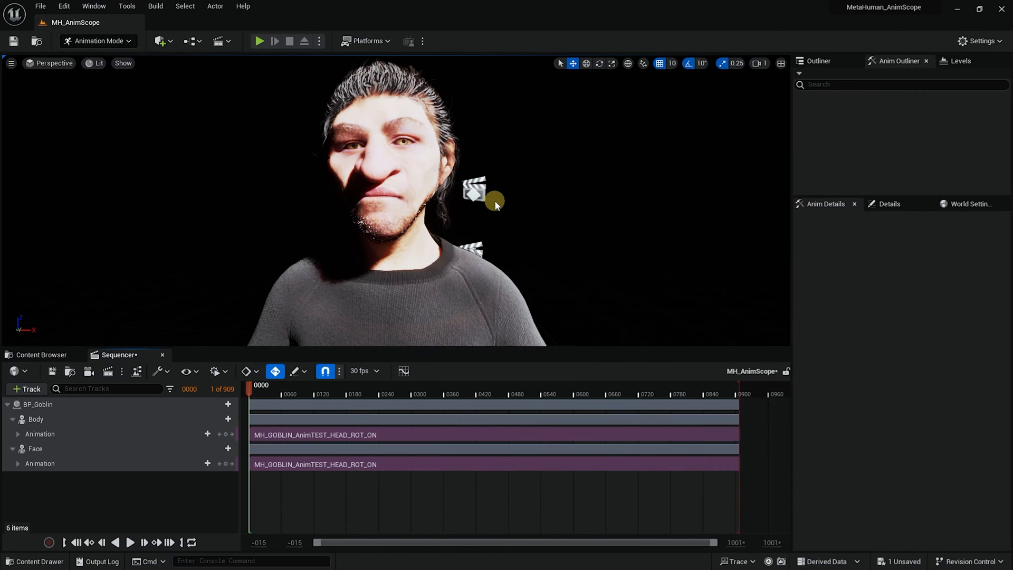
# Scrub and play the sequence with the animation on both Body and Face, returning to the first frame
pyautogui.moveTo(269, 398); pyautogui.dragTo(576, 392)
pyautogui.press('space')
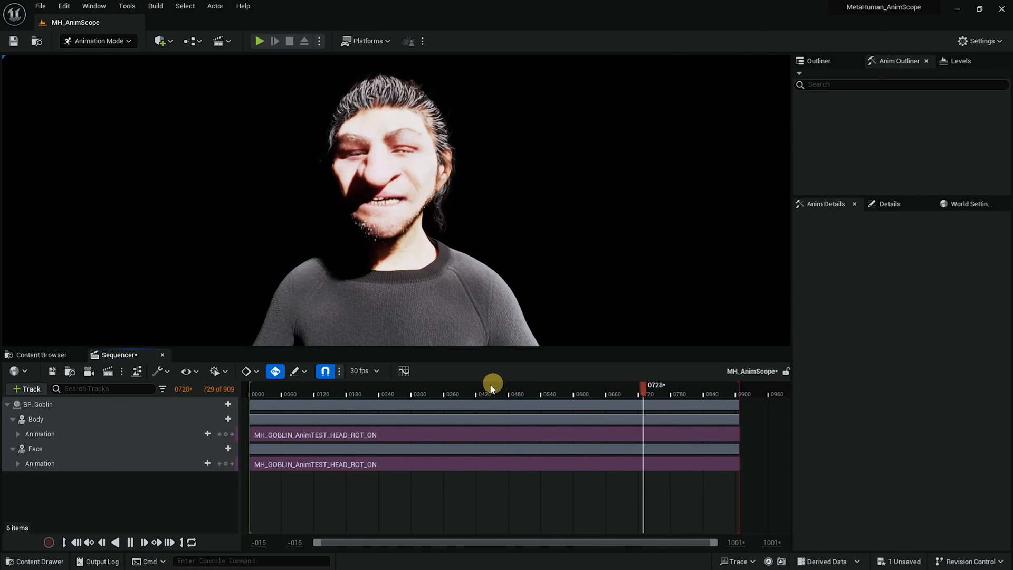
pyautogui.press('space')
pyautogui.press('Up')
# Check the Face and Body animation sections at the start of the timeline and save the MH_AnimScope sequence
pyautogui.click(302, 463)
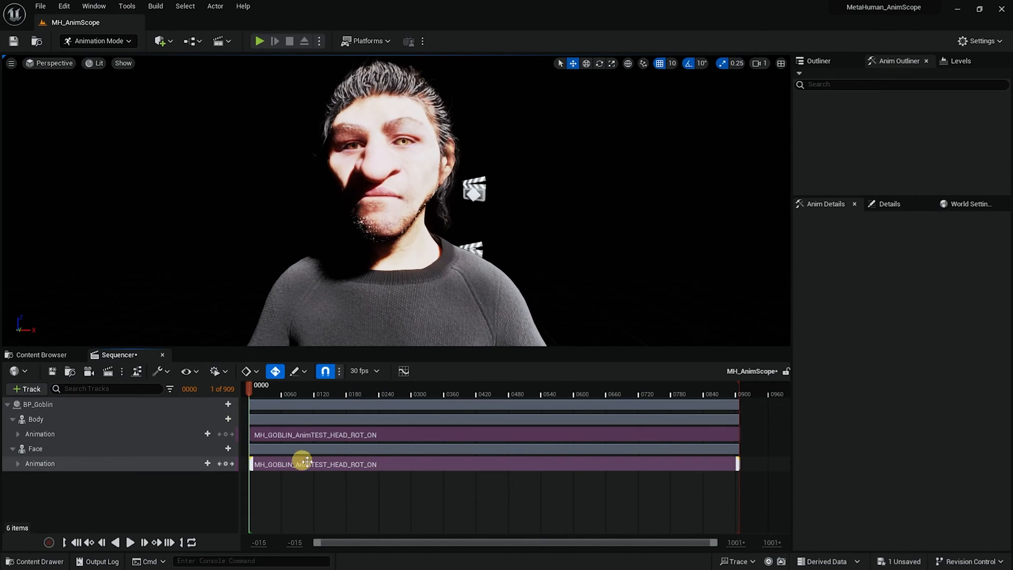
pyautogui.moveTo(316, 464); pyautogui.dragTo(314, 432)
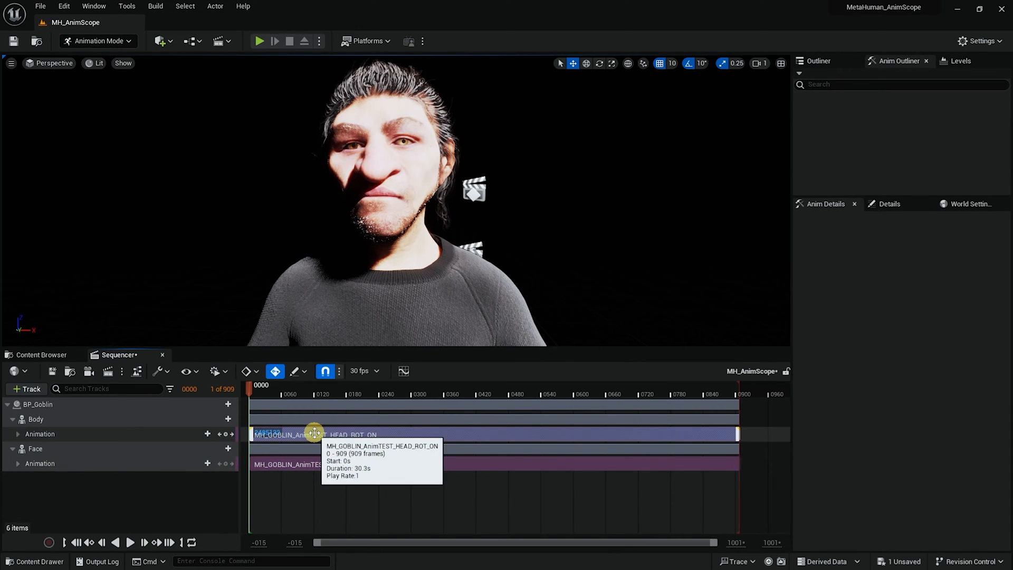
pyautogui.moveTo(267, 388); pyautogui.dragTo(242, 395)
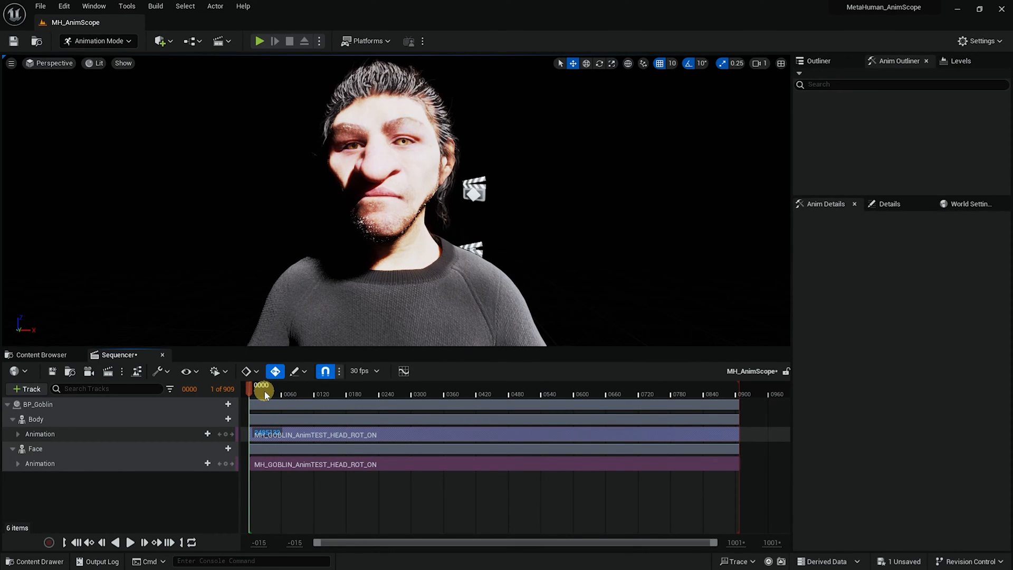
pyautogui.click(52, 375)
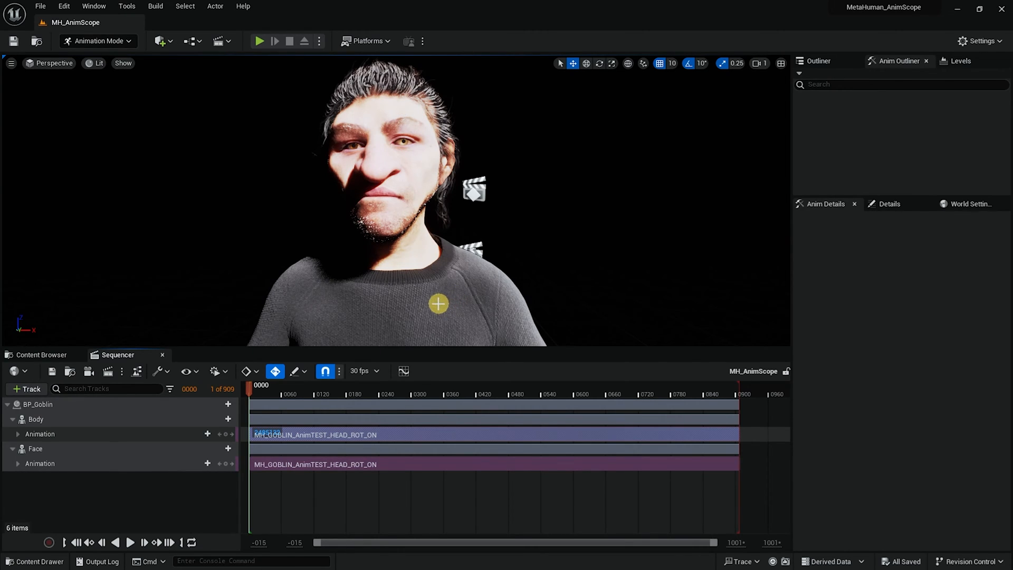
# Scrub and play the opening frames of the saved sequence and return the playhead to frame 0
pyautogui.moveTo(295, 394); pyautogui.dragTo(249, 389)
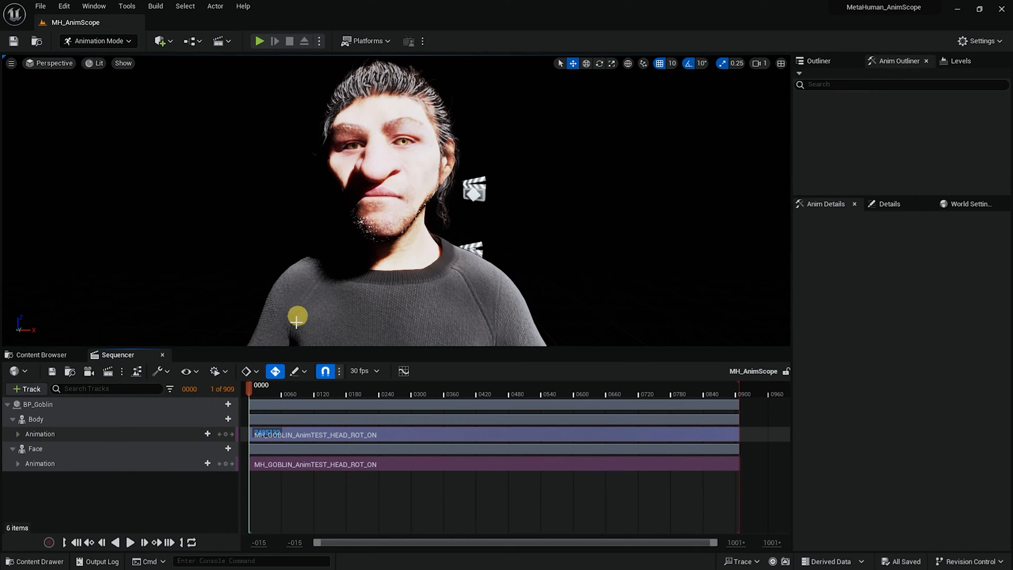
pyautogui.moveTo(281, 396); pyautogui.dragTo(260, 390)
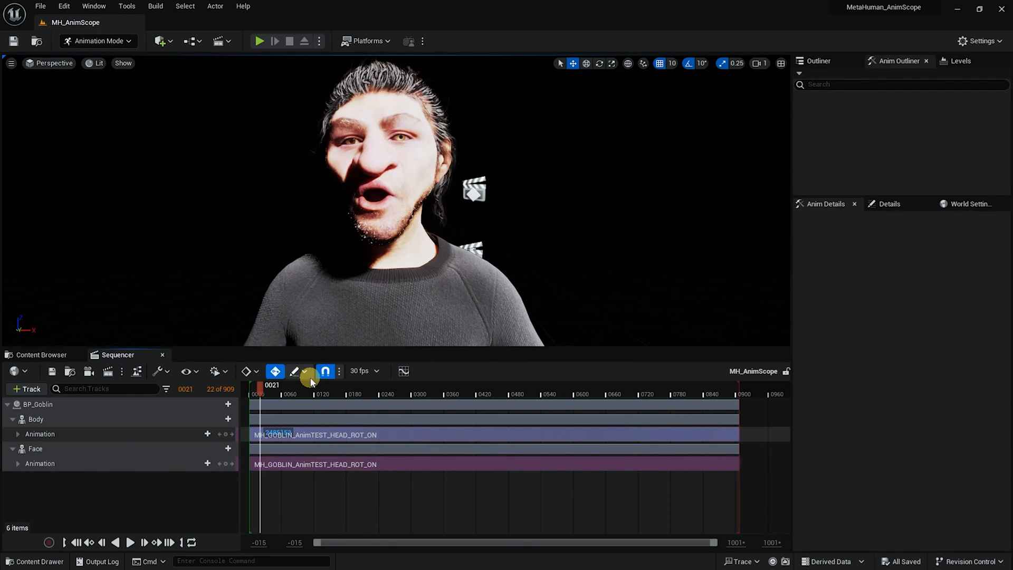
pyautogui.press('space')
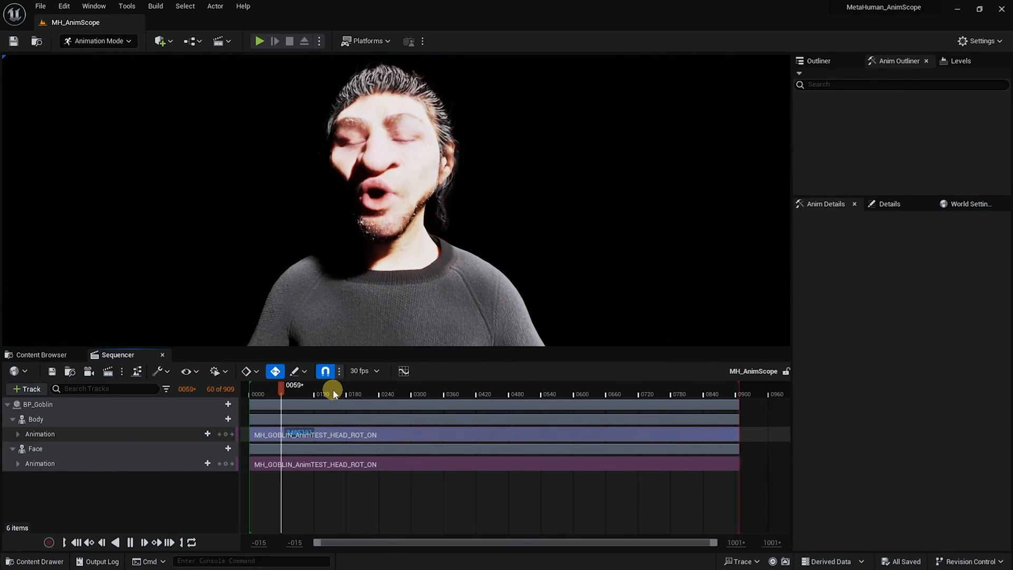
pyautogui.press('space')
pyautogui.moveTo(285, 394); pyautogui.dragTo(244, 400)
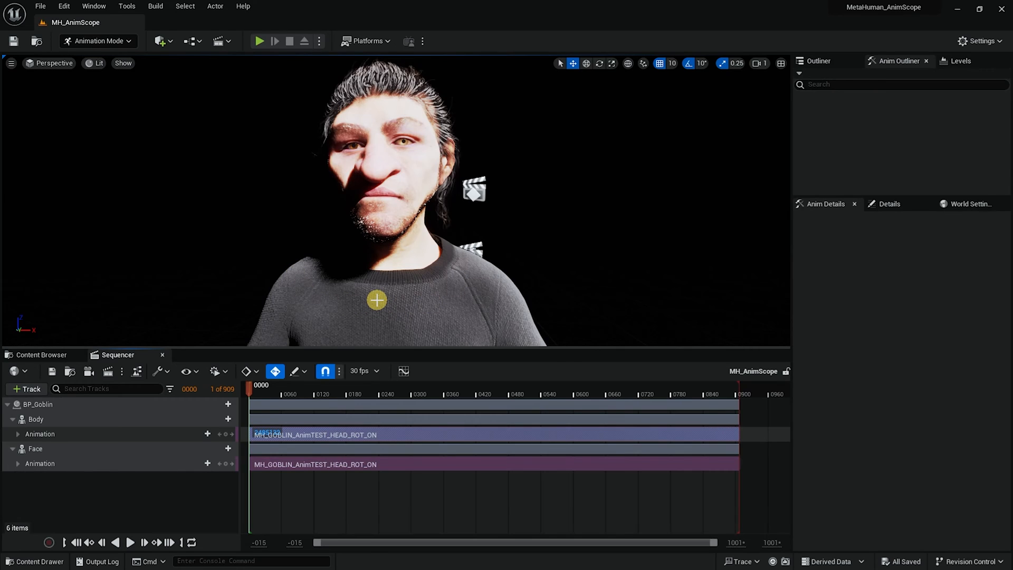
# Bake the Face track to the second listed Face_ControlBoard_CtrlRig, leaving Reduce Keys off and Tolerance at 0.001
pyautogui.scroll(-5, 459, 255)
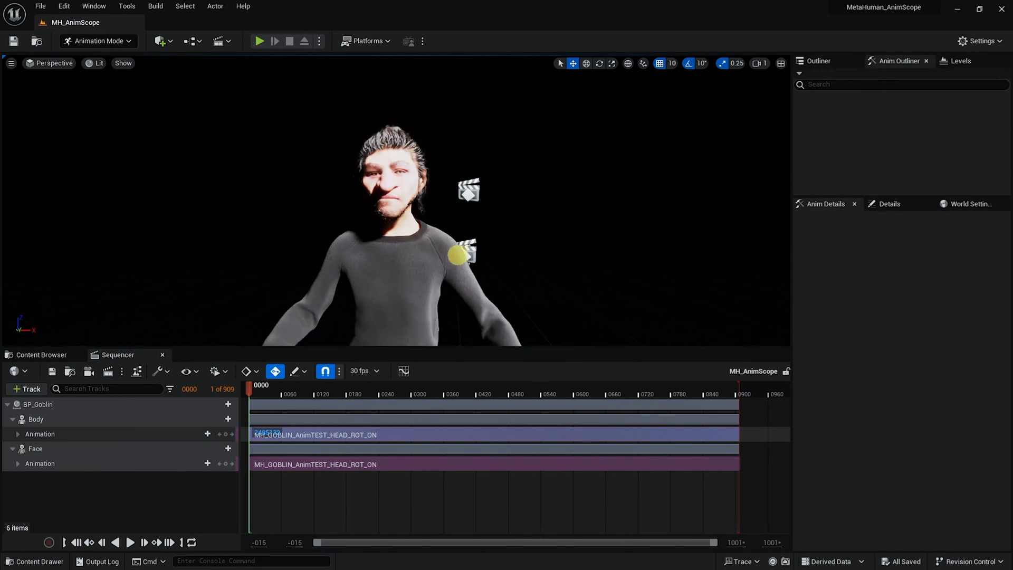
pyautogui.keyDown('alt'); pyautogui.moveTo(416, 261); pyautogui.dragTo(501, 244); pyautogui.keyUp('alt')
pyautogui.keyDown('alt'); pyautogui.moveTo(502, 244); pyautogui.dragTo(513, 251, button='right'); pyautogui.keyUp('alt')
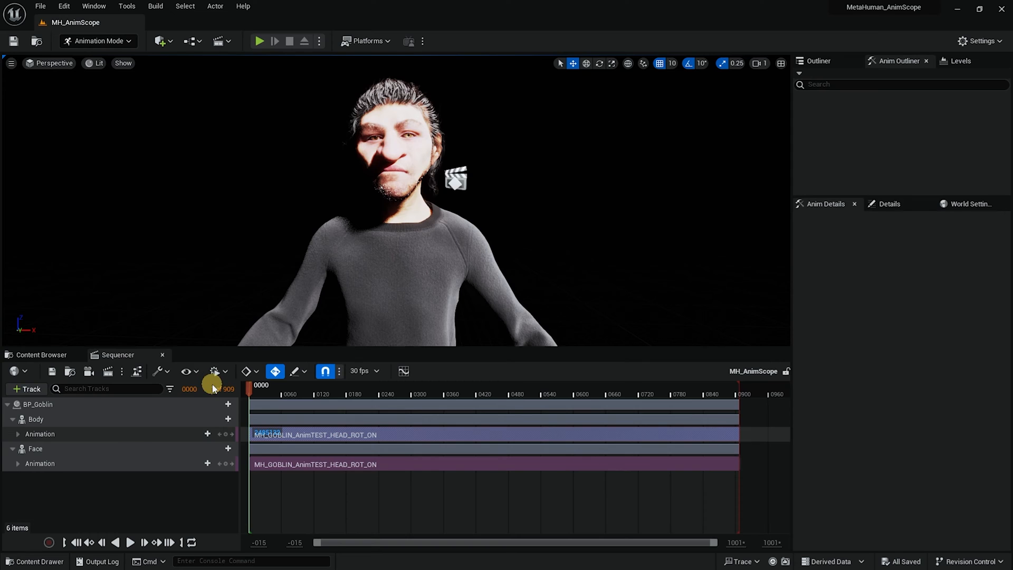
pyautogui.click(93, 450)
pyautogui.rightClick(93, 449)
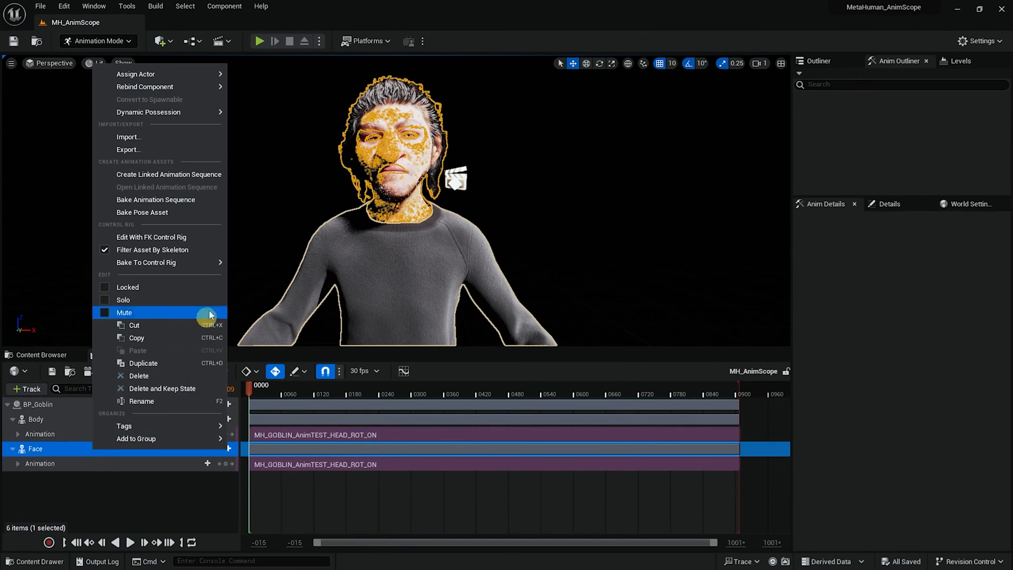
pyautogui.moveTo(202, 265)
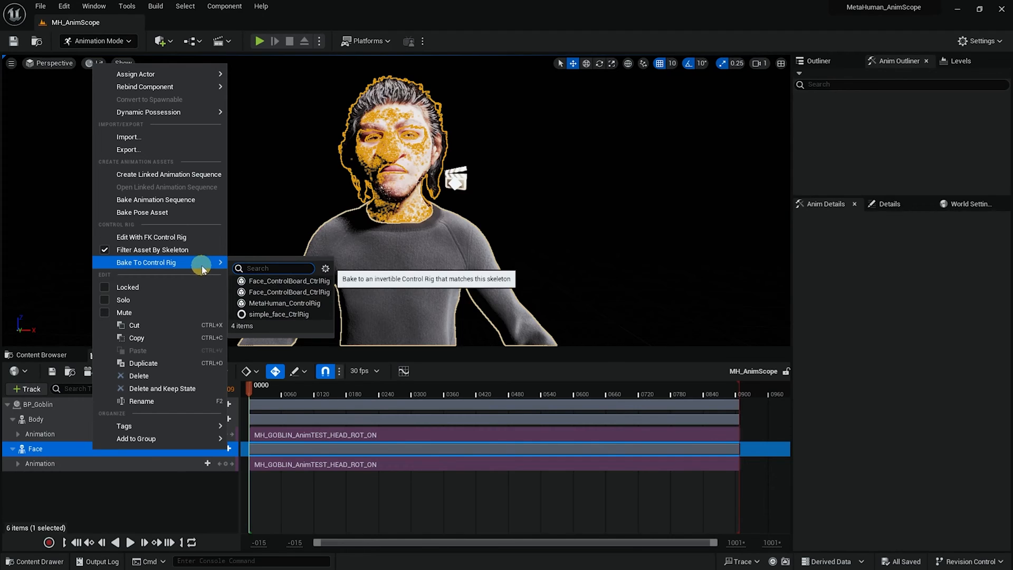
pyautogui.click(280, 293)
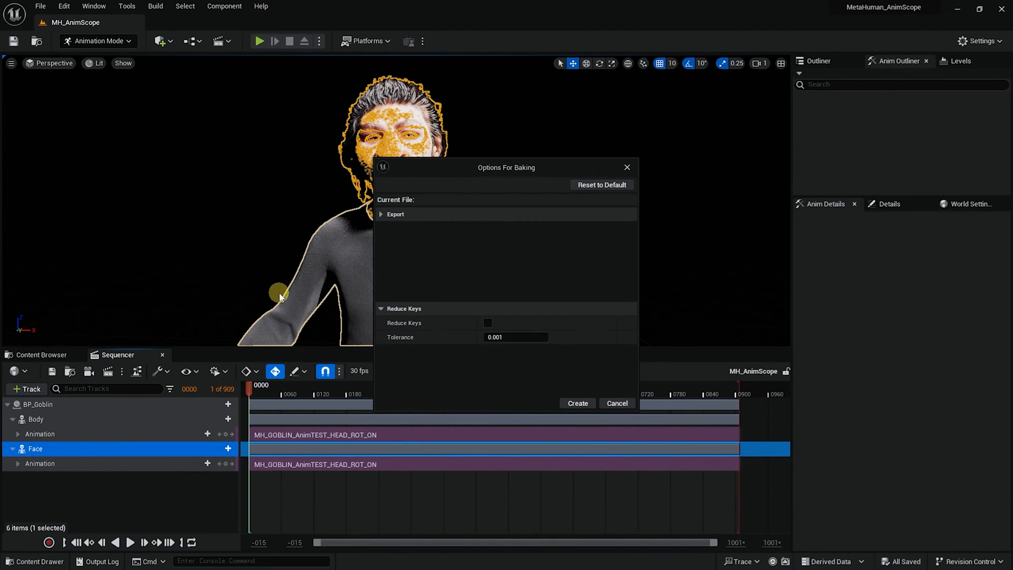
pyautogui.click(581, 403)
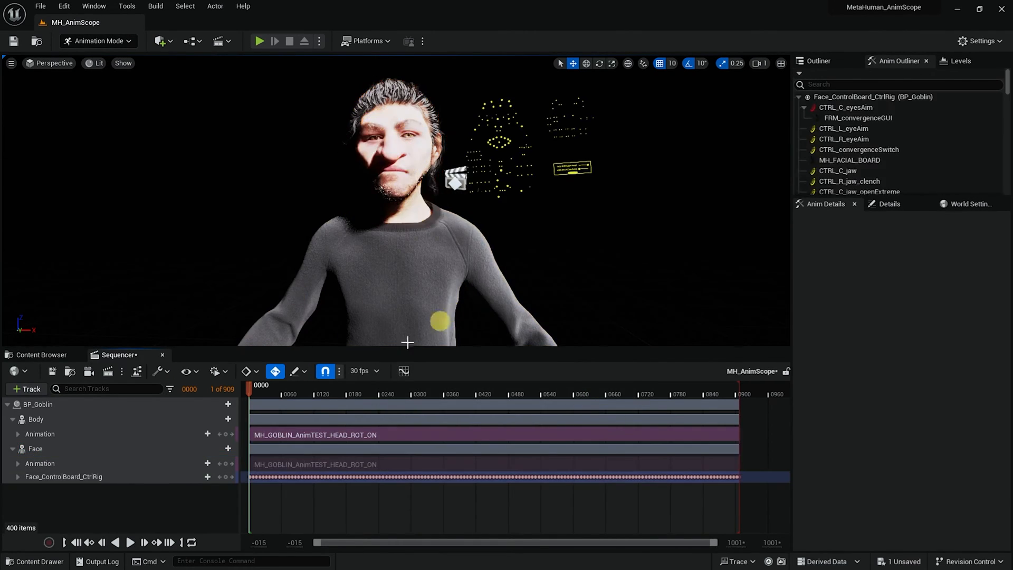
# Scrub the start of the baked animation, select the Face_ControlBoard_CtrlRig track and save all changes
pyautogui.moveTo(264, 396); pyautogui.dragTo(249, 415)
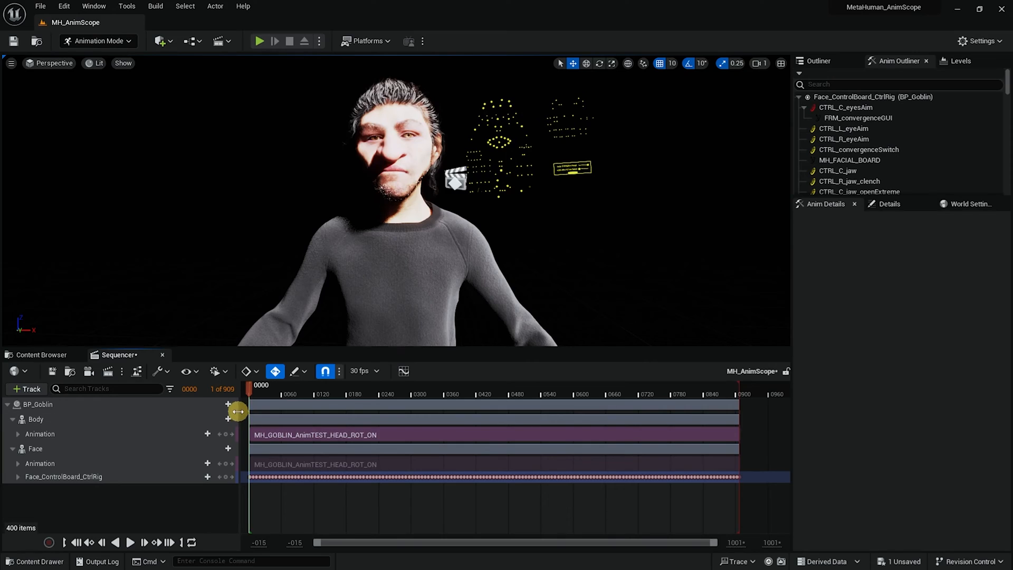
pyautogui.click(55, 477)
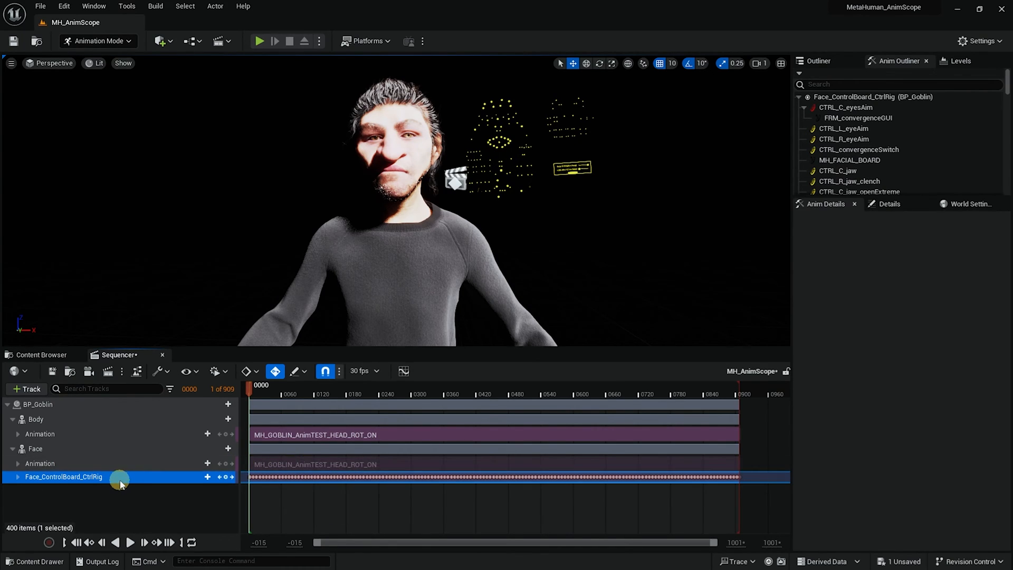
pyautogui.click(121, 498)
pyautogui.click(101, 480)
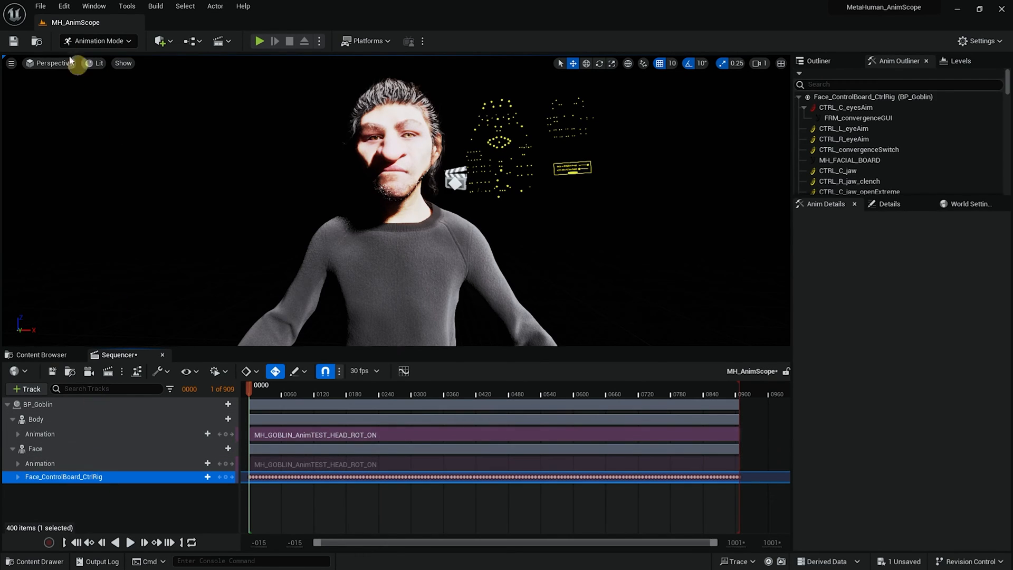
pyautogui.click(41, 7)
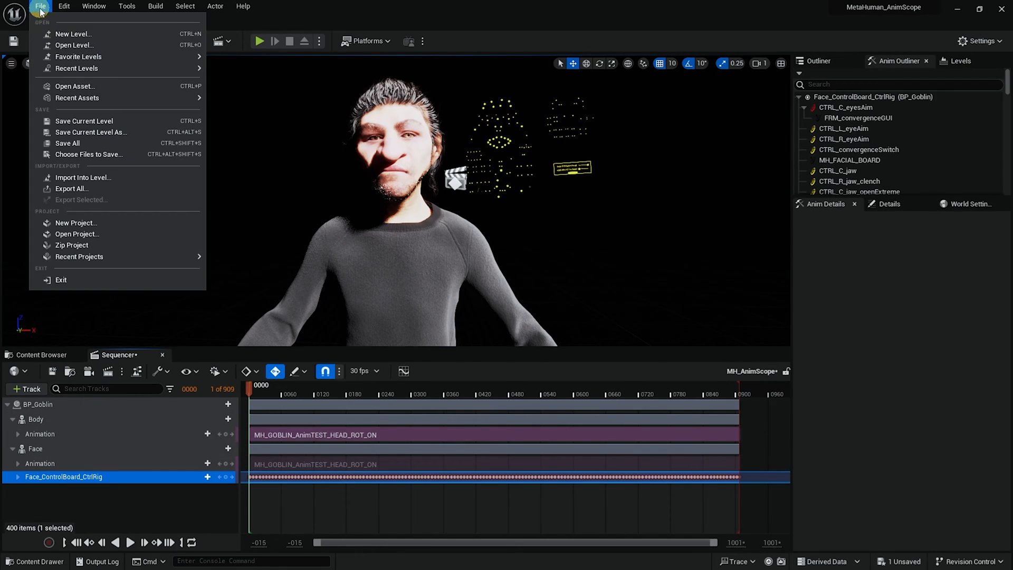
pyautogui.click(69, 140)
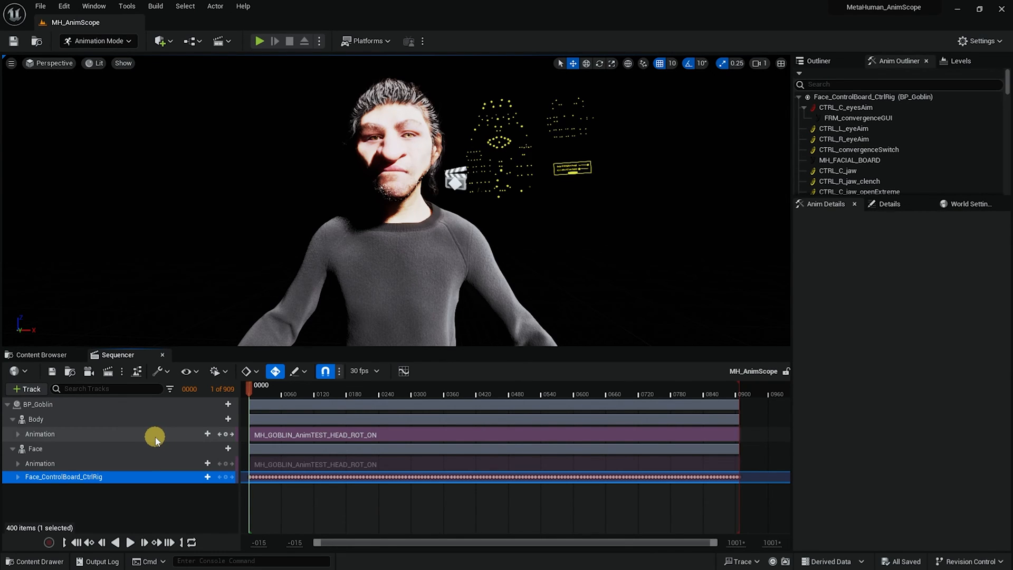
# Bake the Body track to MetaHuman_ControlRig, leaving Reduce Keys off and Tolerance at 0.001
pyautogui.click(125, 419)
pyautogui.rightClick(126, 419)
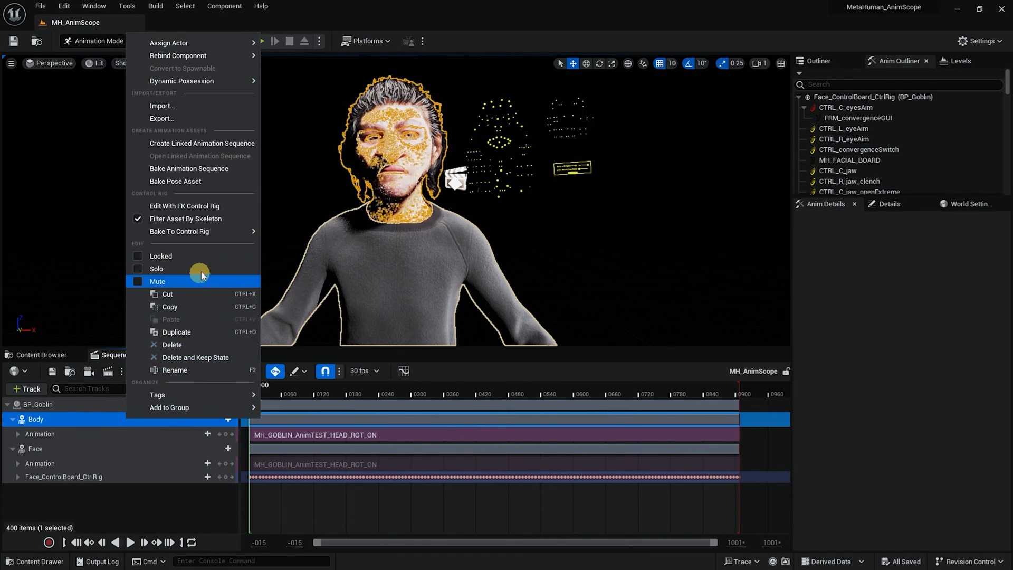
pyautogui.moveTo(203, 231)
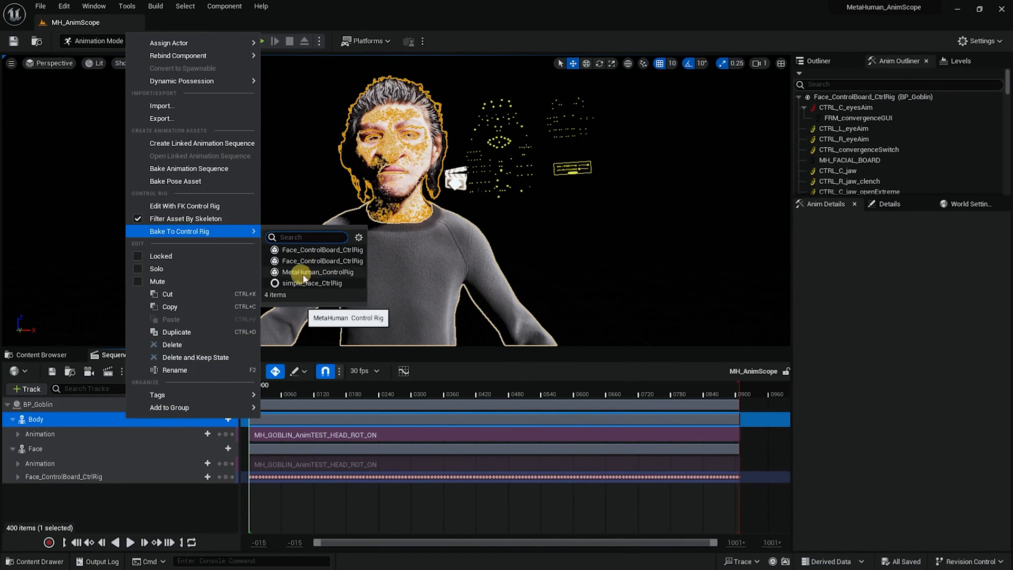
pyautogui.click(320, 276)
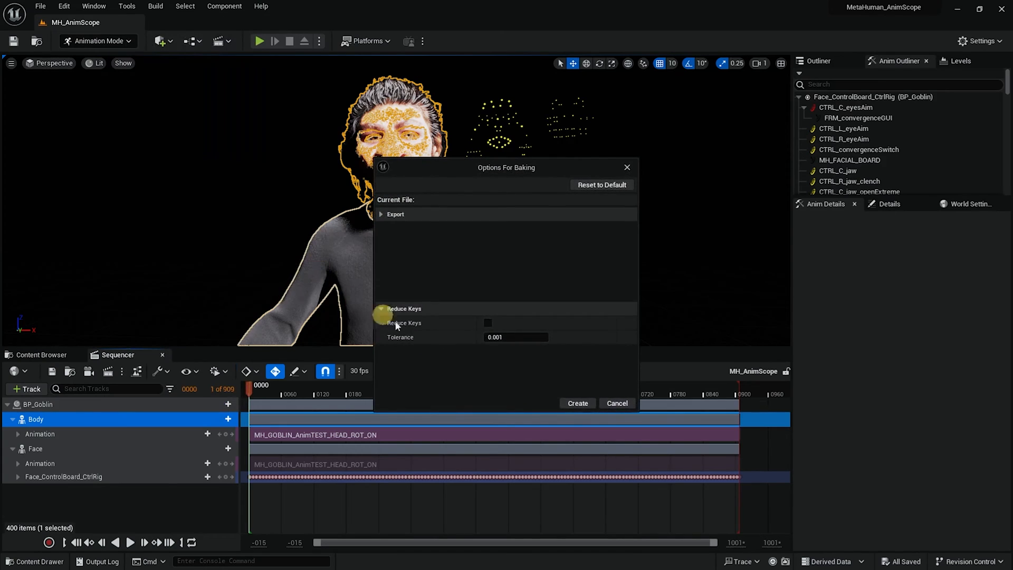
pyautogui.click(575, 401)
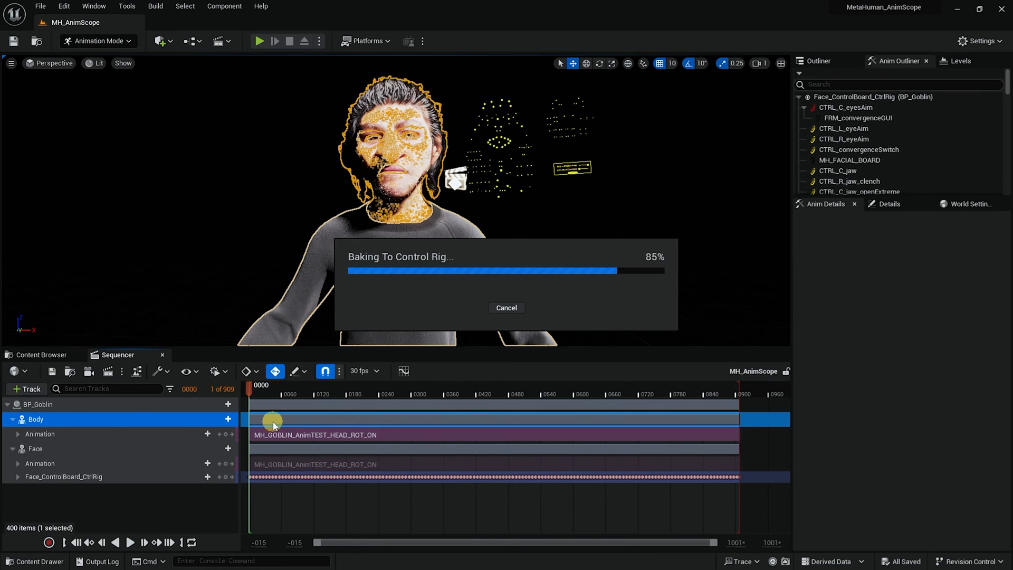
# Play the start of the baked animation, return the playhead to frame 0 and examine the control rigs on the goblin
pyautogui.moveTo(273, 421); pyautogui.dragTo(249, 411)
pyautogui.press('space')
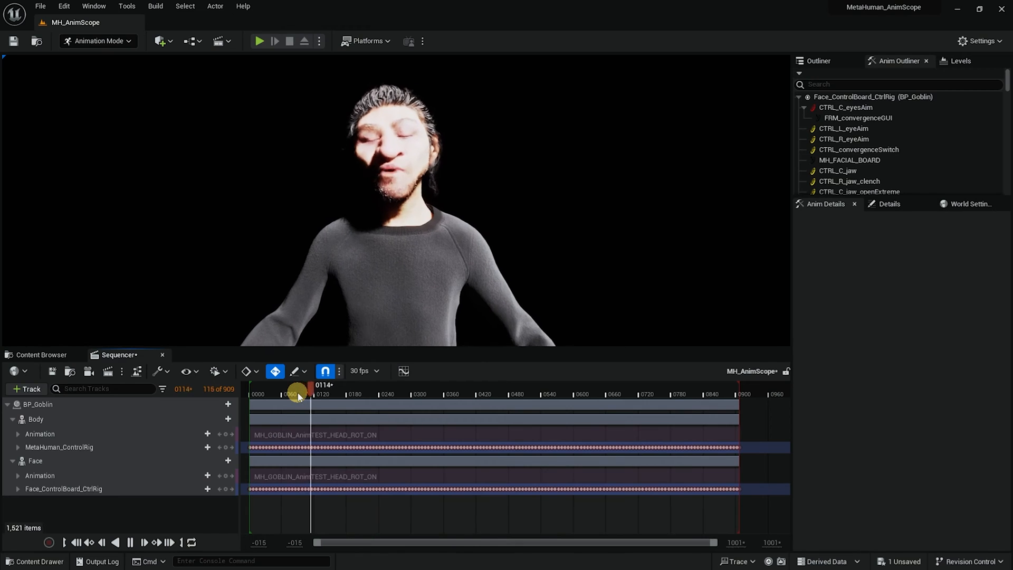
pyautogui.moveTo(297, 392); pyautogui.dragTo(227, 396)
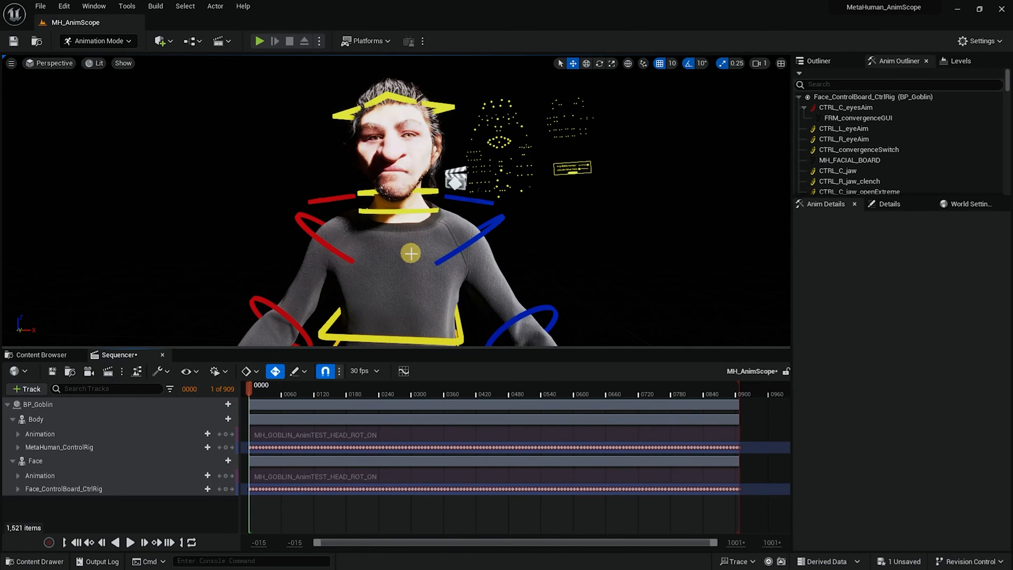
pyautogui.moveTo(410, 253)
pyautogui.keyDown('alt'); pyautogui.mouseDown(button='right')
pyautogui.moveTo(400, 261)
pyautogui.moveTo(410, 255)
pyautogui.mouseUp(button='right'); pyautogui.keyUp('alt')
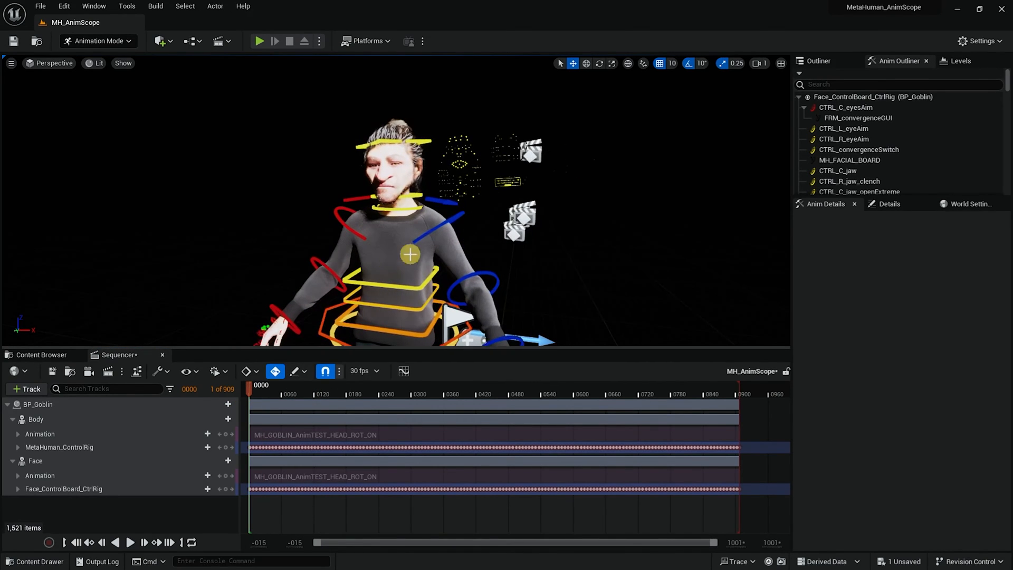
pyautogui.keyDown('alt'); pyautogui.moveTo(411, 251); pyautogui.dragTo(409, 252, button='middle'); pyautogui.keyUp('alt')
pyautogui.moveTo(408, 252)
pyautogui.keyDown('alt'); pyautogui.mouseDown(button='right')
pyautogui.moveTo(407, 266)
pyautogui.moveTo(407, 255)
pyautogui.mouseUp(button='right'); pyautogui.keyUp('alt')
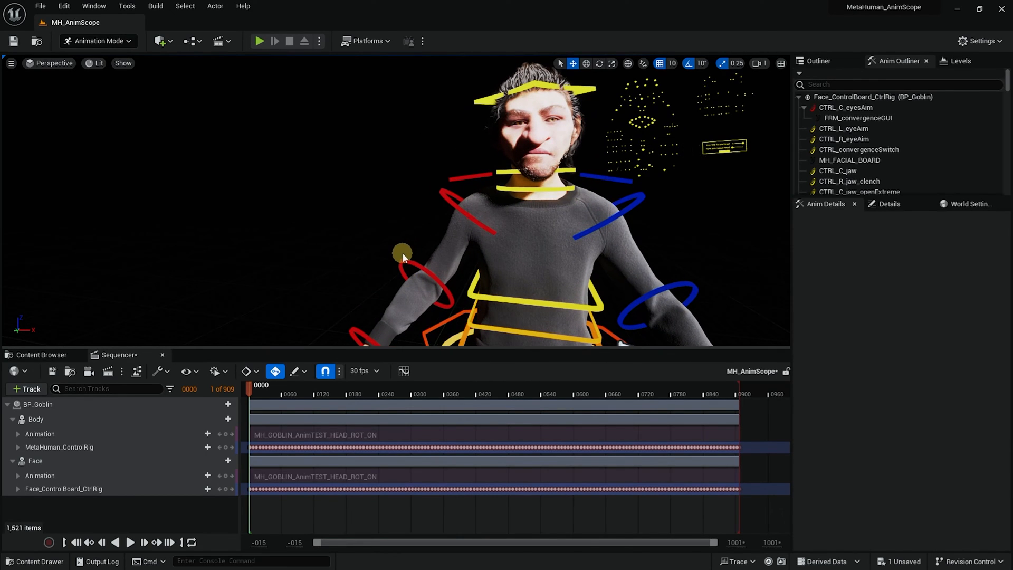
# Save the level sequence with the baked body and face tracks and all other changes
pyautogui.click(53, 372)
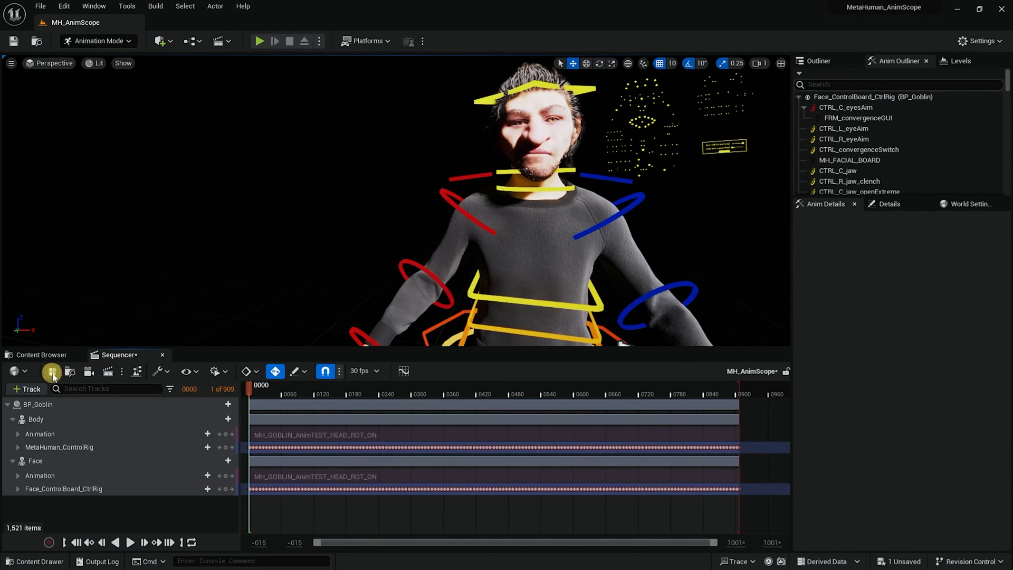
pyautogui.click(41, 6)
pyautogui.click(87, 144)
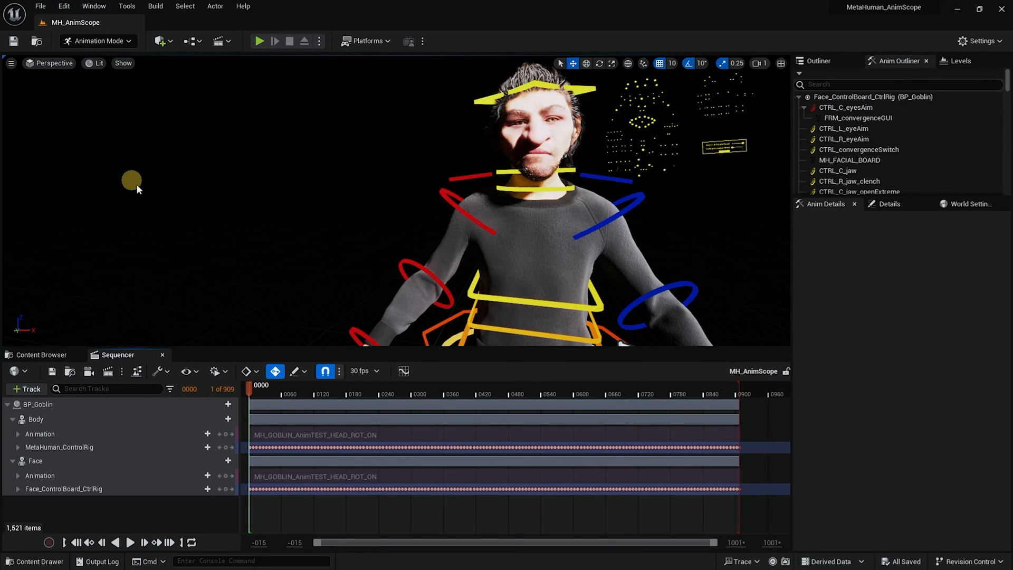
# Place a second BP_Goblin from the MetaHumans/Goblin folder into the level and reset its location to 0, 0, 0
pyautogui.click(41, 357)
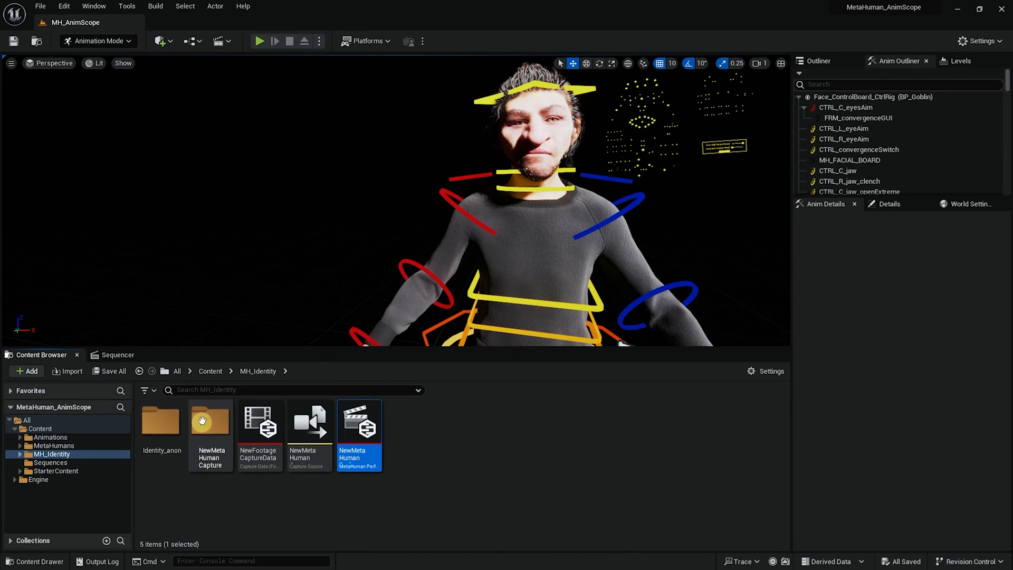
pyautogui.click(209, 370)
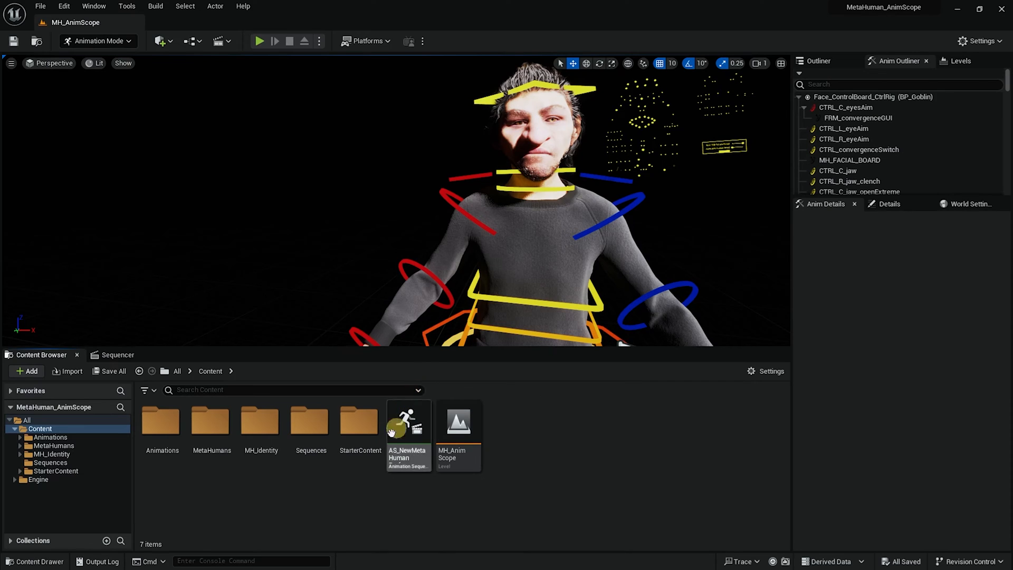
pyautogui.doubleClick(216, 432)
pyautogui.doubleClick(225, 434)
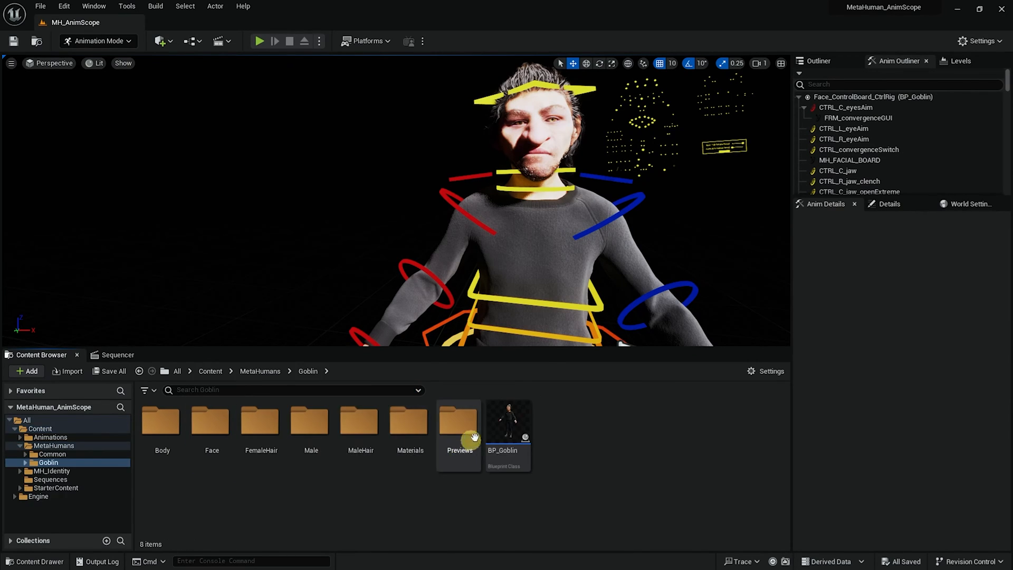
pyautogui.moveTo(507, 425); pyautogui.dragTo(254, 313)
pyautogui.click(886, 203)
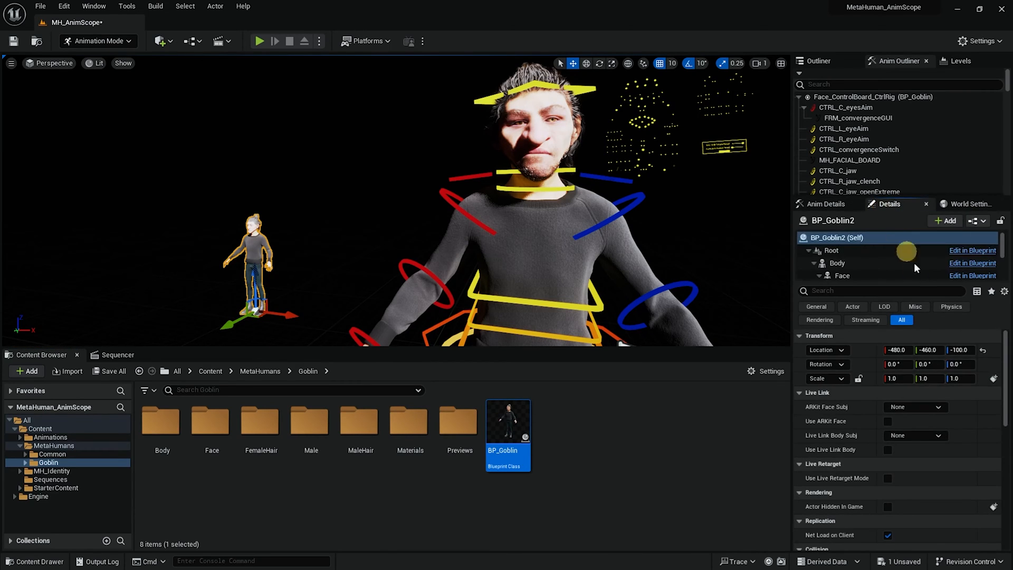
pyautogui.click(984, 350)
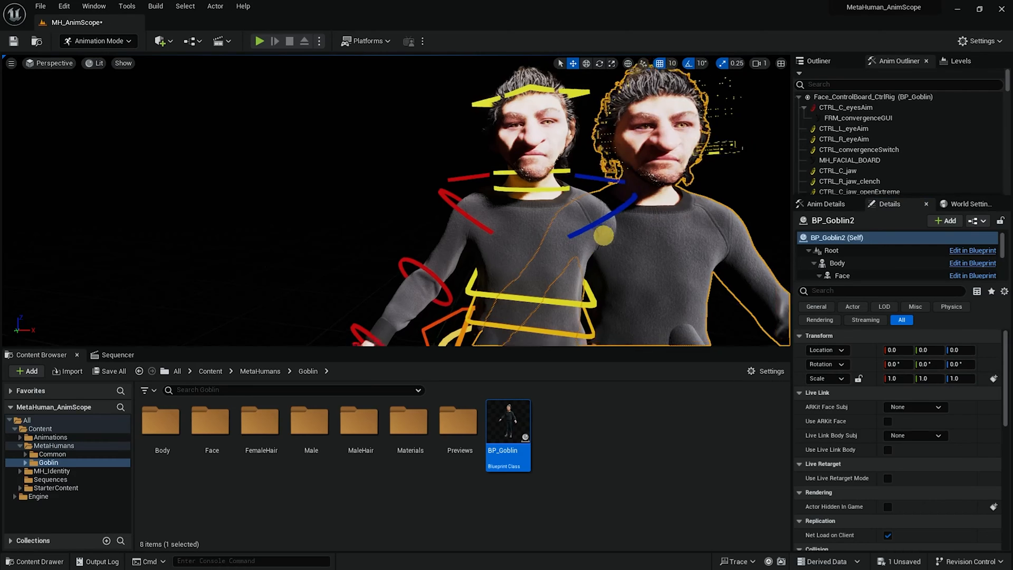
# Move the second goblin along the X axis to -60, beside the animated one
pyautogui.scroll(-10, 603, 235)
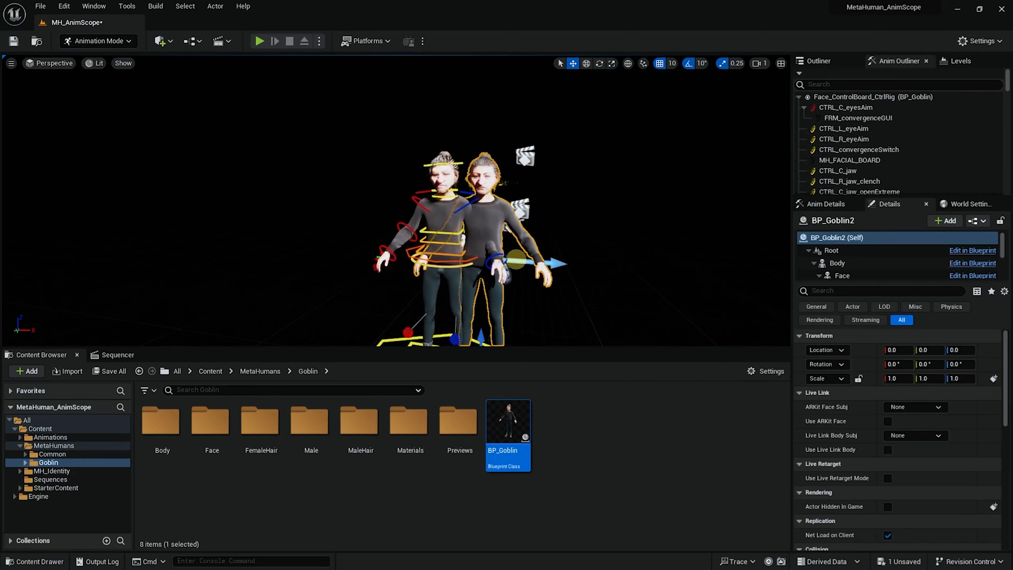
pyautogui.scroll(-2, 515, 258)
pyautogui.moveTo(615, 253); pyautogui.dragTo(573, 272, button='middle')
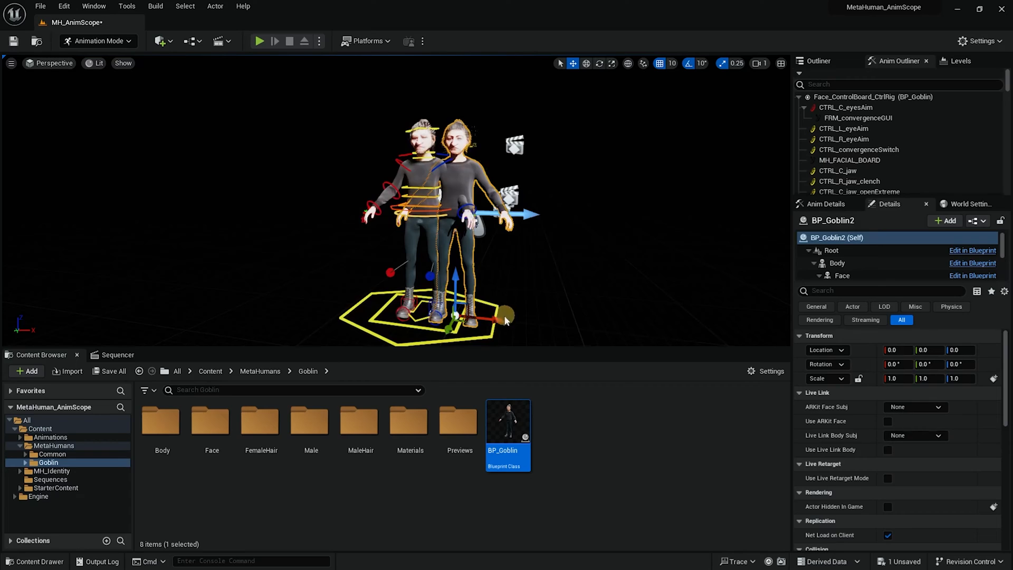
pyautogui.moveTo(505, 320); pyautogui.dragTo(438, 317)
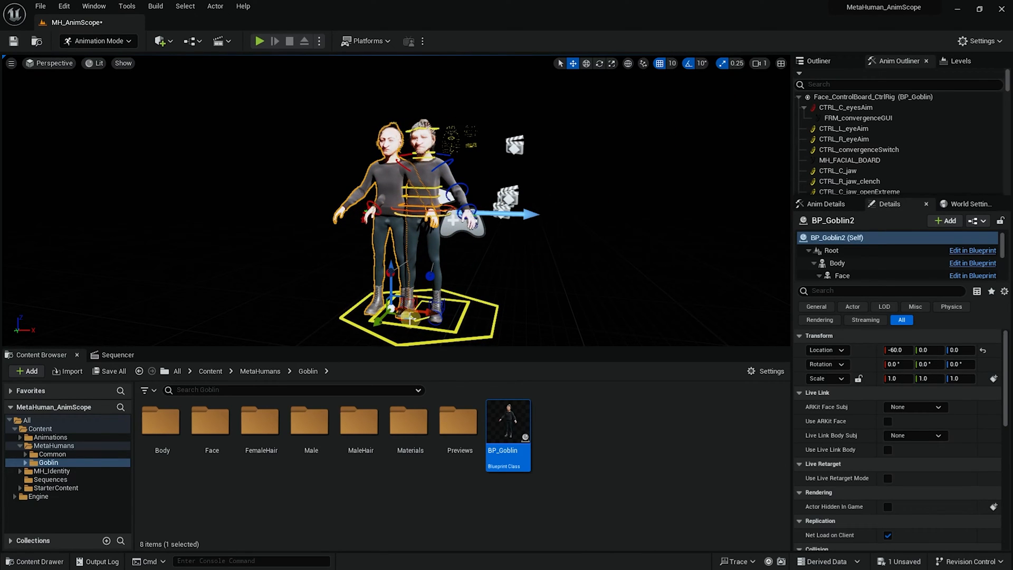
# Turn off scale, rotation and grid snapping in the viewport and frame both goblins' upper bodies
pyautogui.click(721, 64)
pyautogui.click(688, 63)
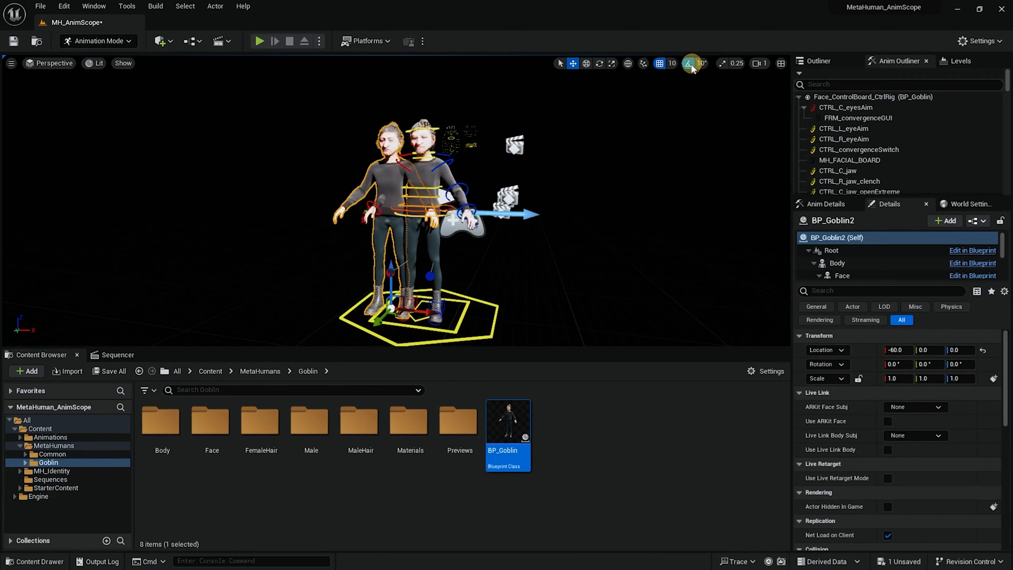
pyautogui.click(661, 64)
pyautogui.scroll(5, 603, 228)
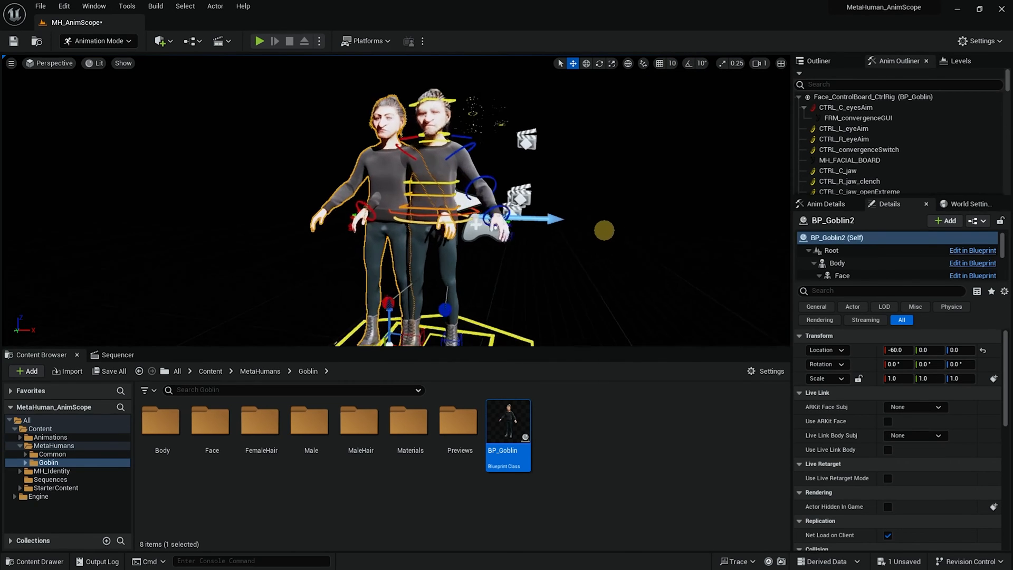
pyautogui.moveTo(572, 192); pyautogui.dragTo(570, 204, button='middle')
pyautogui.scroll(4, 578, 197)
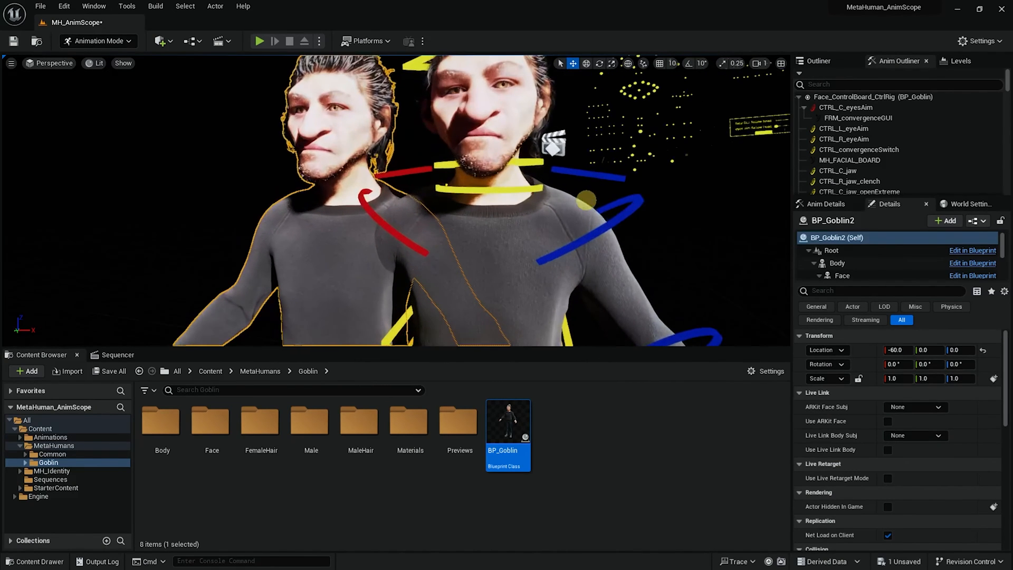
# Collapse the animated goblin's tracks in the sequence and rename its BP_Goblin track BP_Goblin_From
pyautogui.click(121, 354)
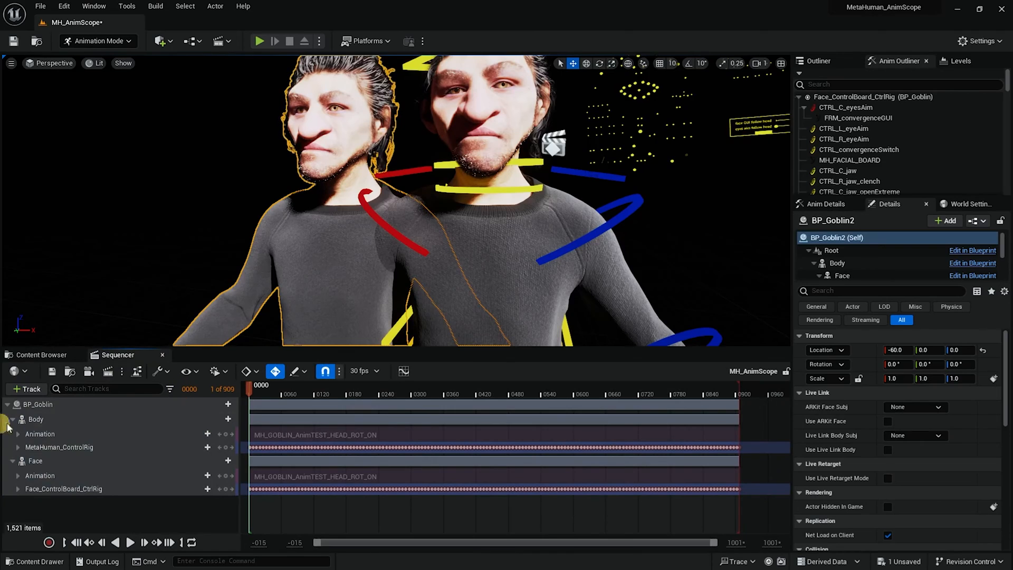
pyautogui.click(18, 408)
pyautogui.click(7, 404)
pyautogui.click(45, 406)
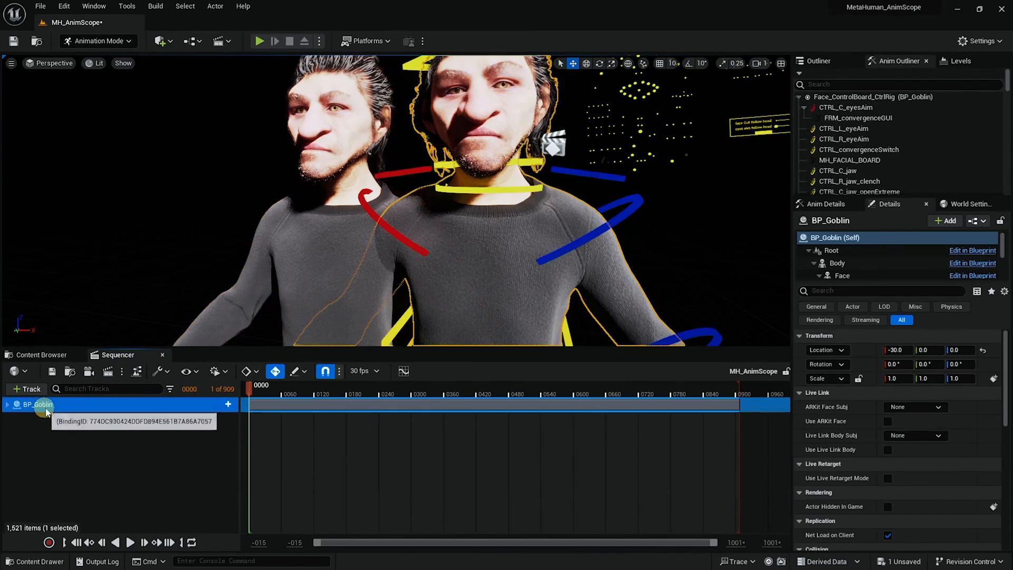
pyautogui.click(51, 409)
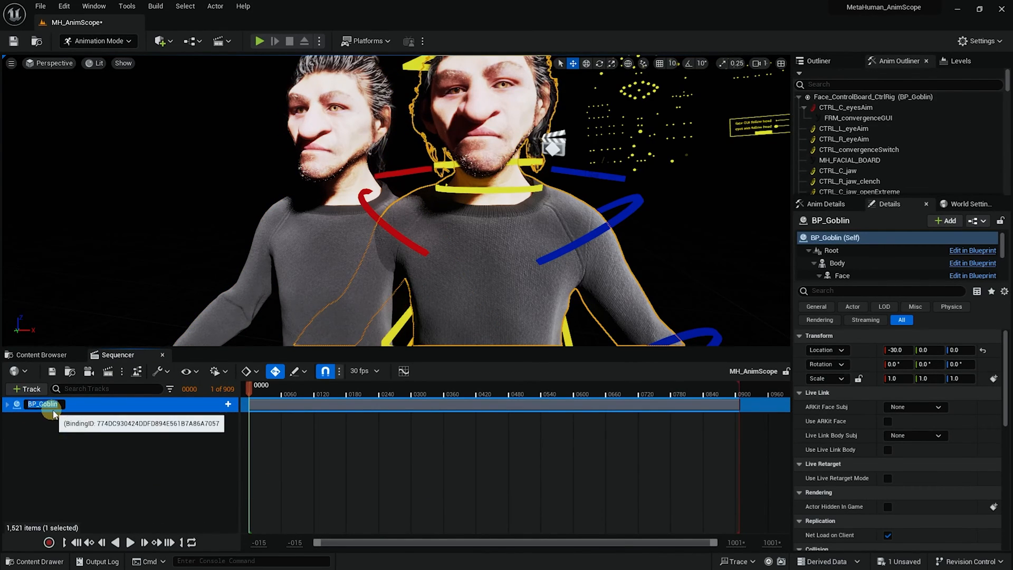
pyautogui.press('End')
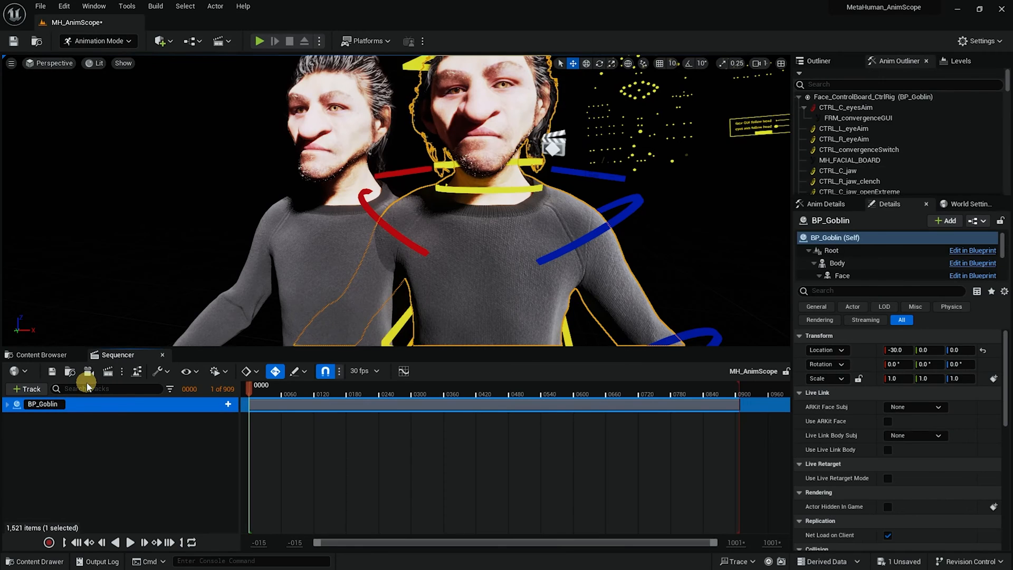
pyautogui.write('_From')
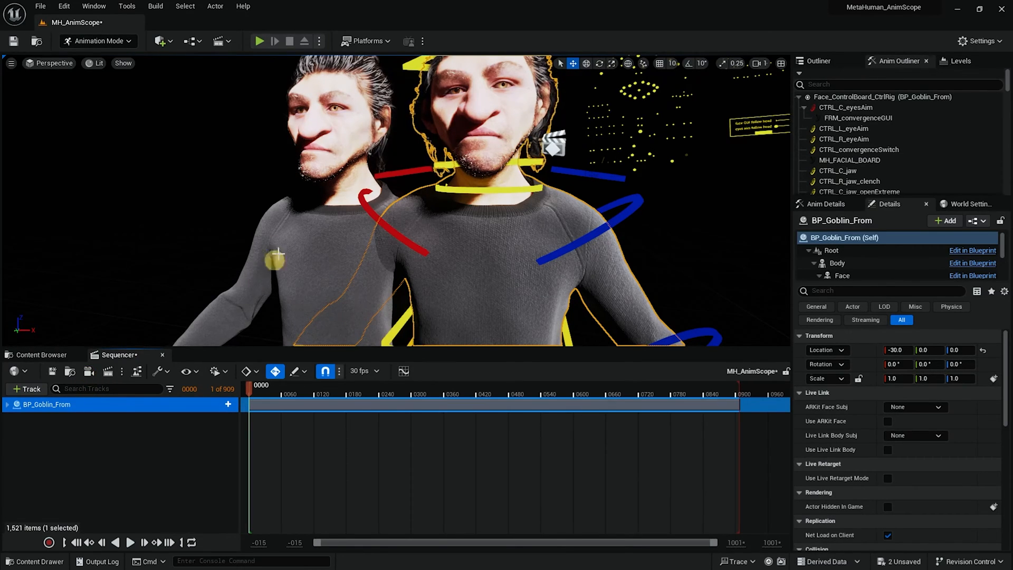
# Add the second goblin actor to the sequence and rename its track BP_Goblin_To
pyautogui.click(281, 230)
pyautogui.click(29, 389)
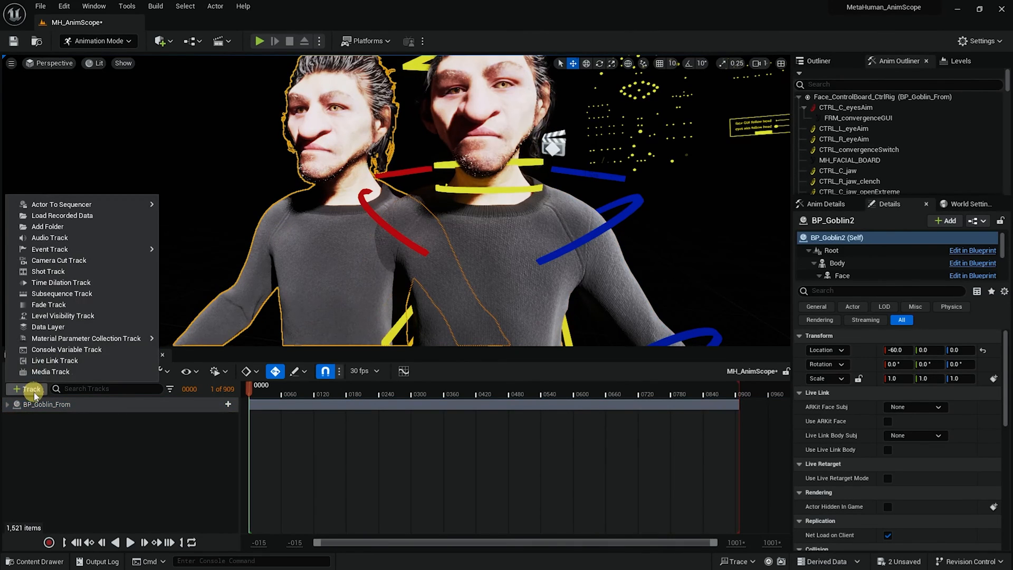
pyautogui.moveTo(119, 210)
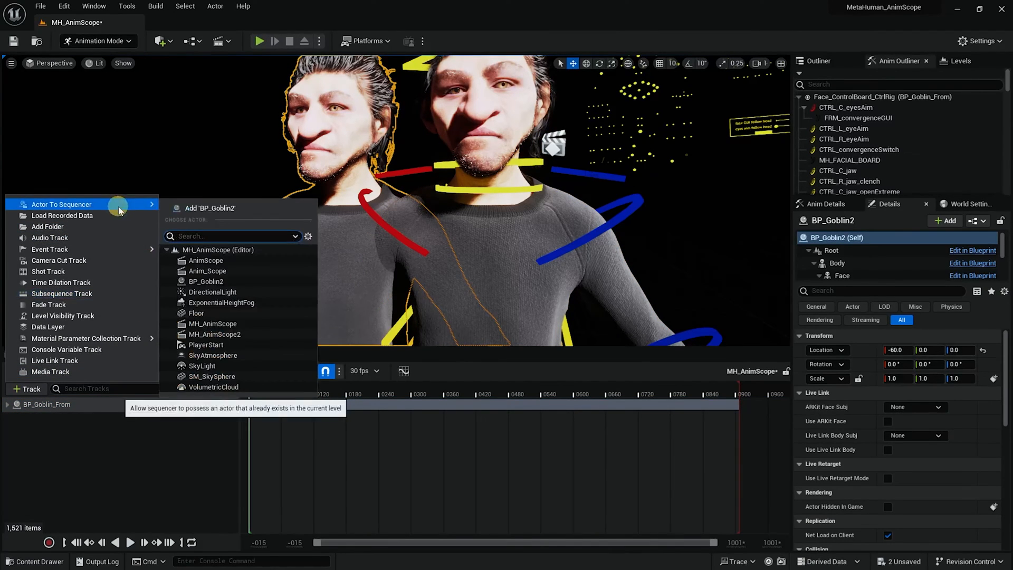
pyautogui.click(218, 210)
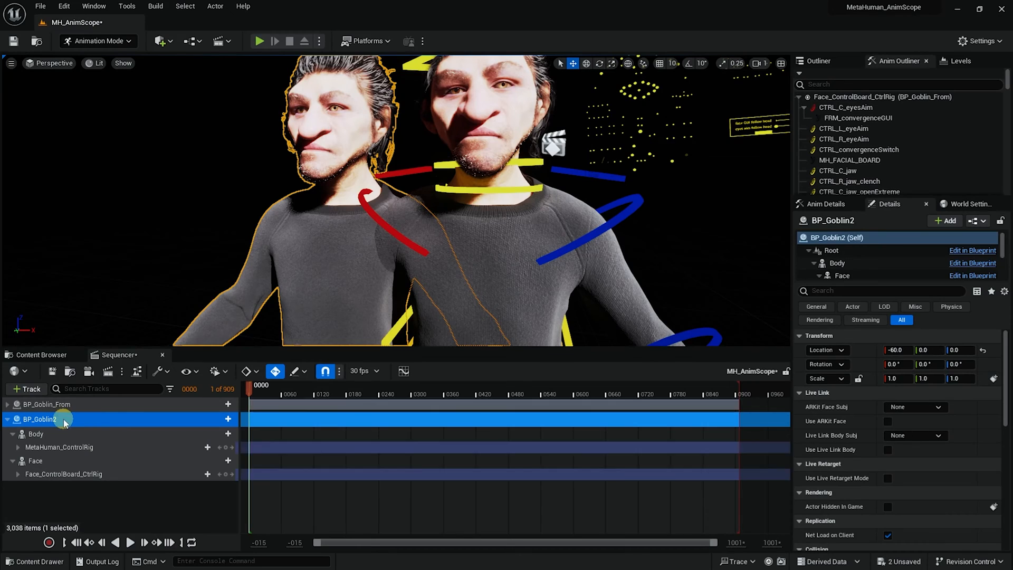
pyautogui.doubleClick(53, 419)
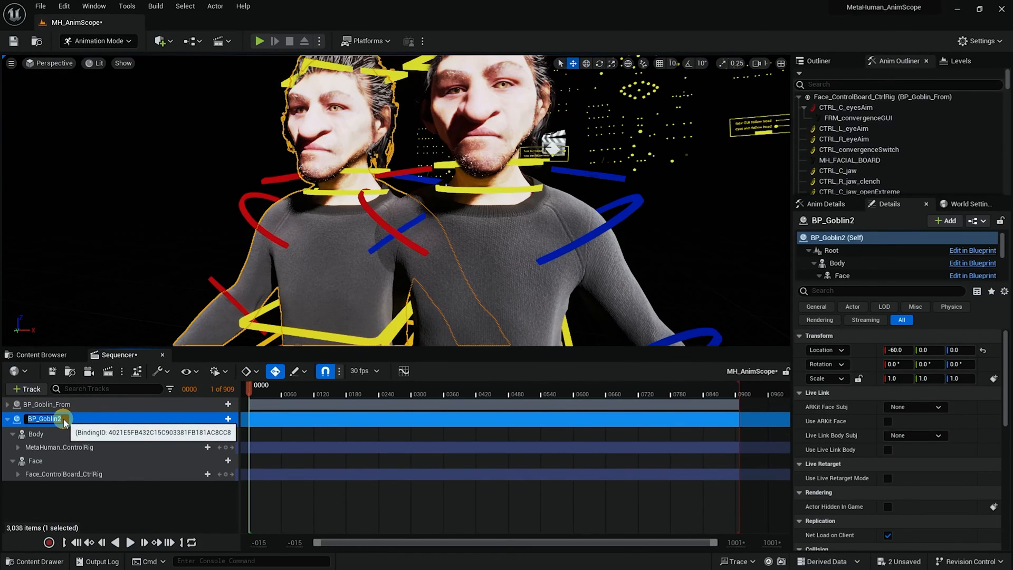
pyautogui.write('_To')
pyautogui.press('Return')
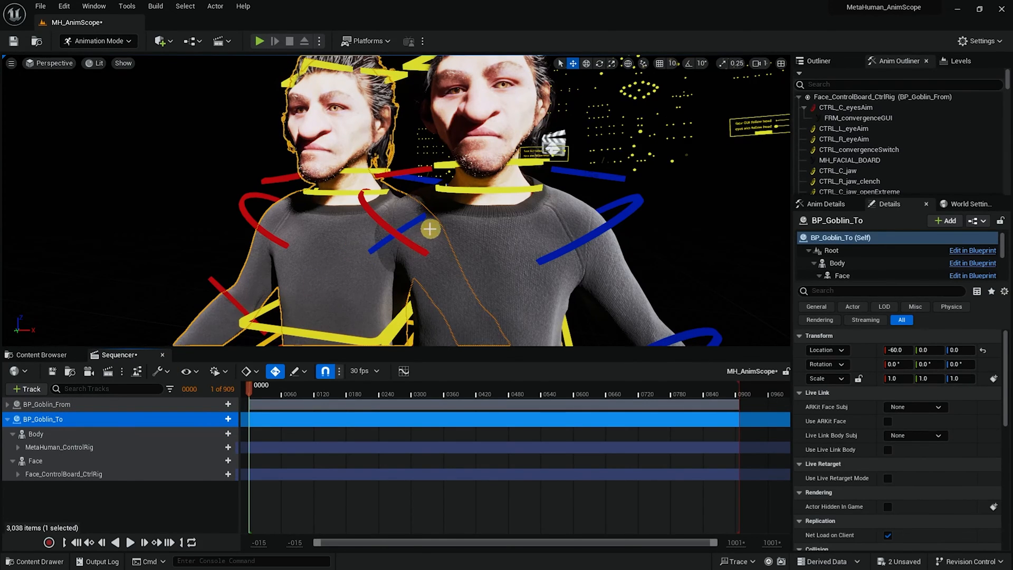
# Mute the MetaHuman_ControlRig and Face_ControlBoard_CtrlRig tracks of BP_Goblin_To
pyautogui.scroll(-5, 430, 228)
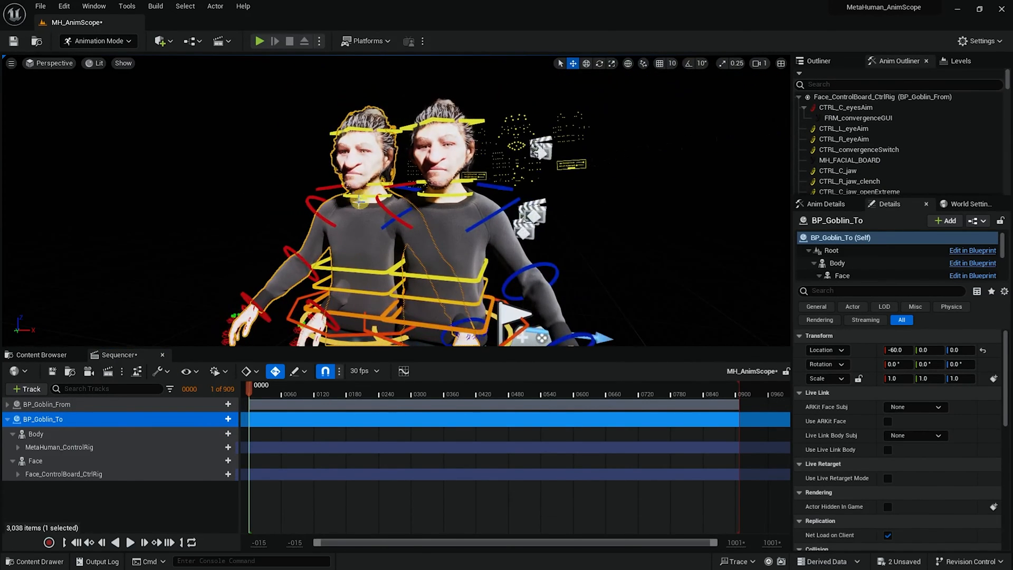
pyautogui.click(63, 447)
pyautogui.keyDown('ctrl'); pyautogui.click(79, 474); pyautogui.keyUp('ctrl')
pyautogui.rightClick(79, 478)
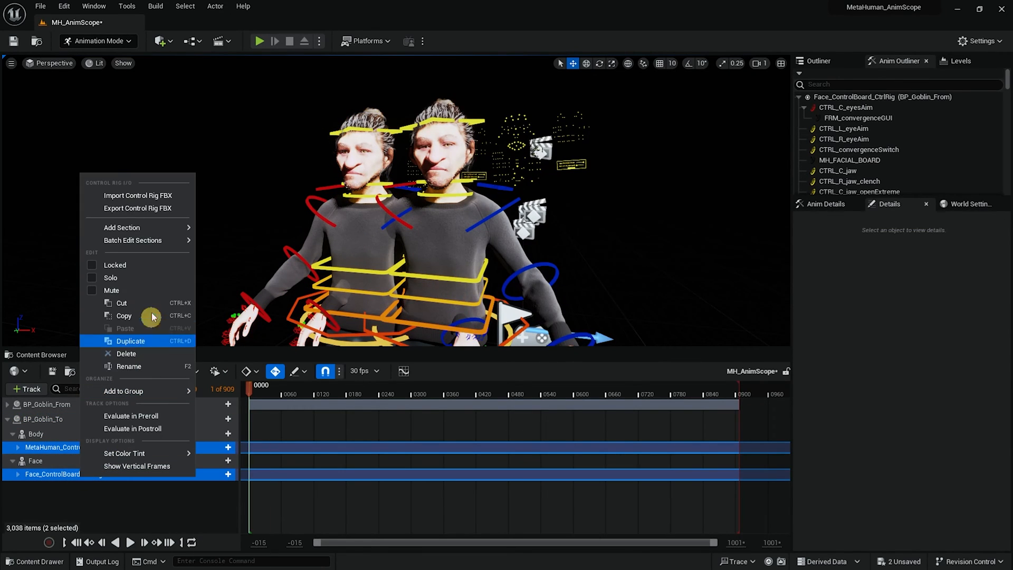
pyautogui.click(137, 297)
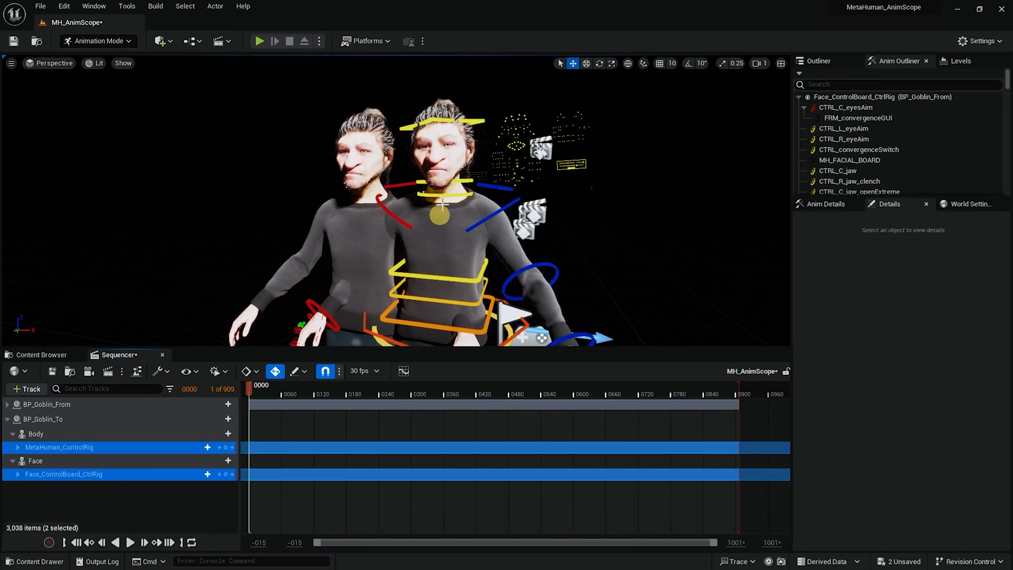
# Add the MH_GOBLIN_AnimTEST_HEAD_ROT_OFF animation to the Face track of BP_Goblin_To at frame 0
pyautogui.moveTo(266, 397); pyautogui.dragTo(224, 408)
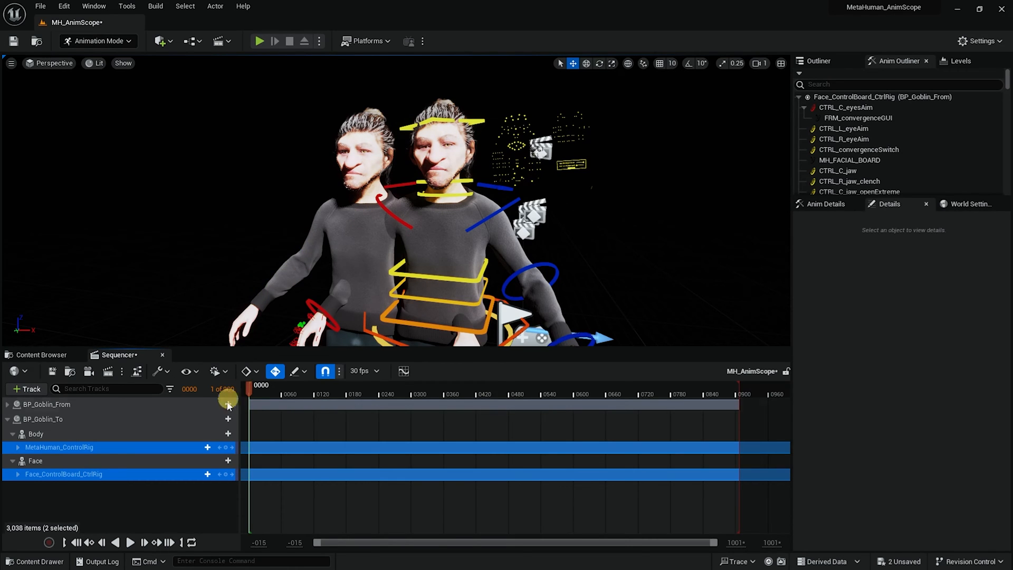
pyautogui.click(227, 461)
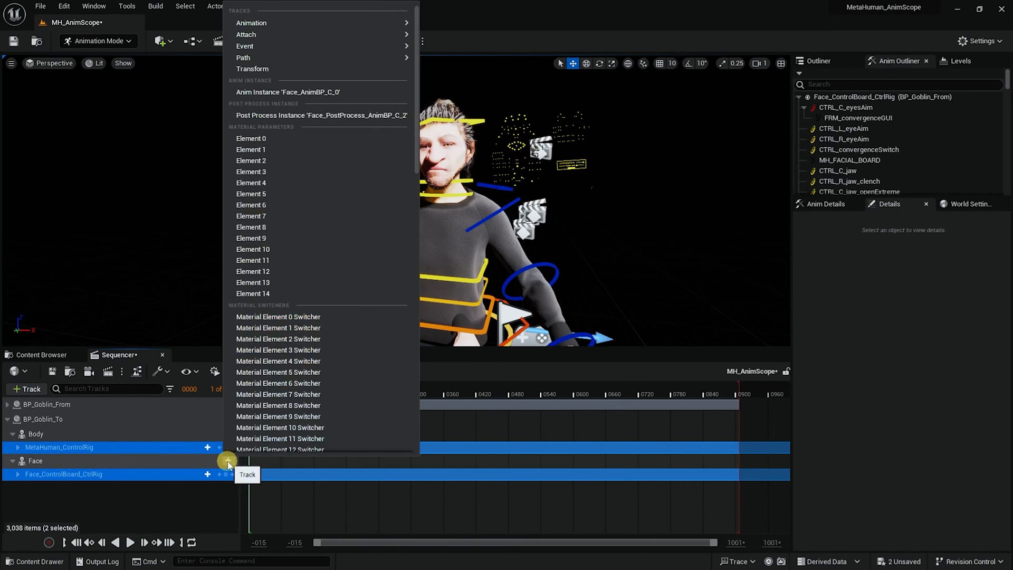
pyautogui.moveTo(339, 23)
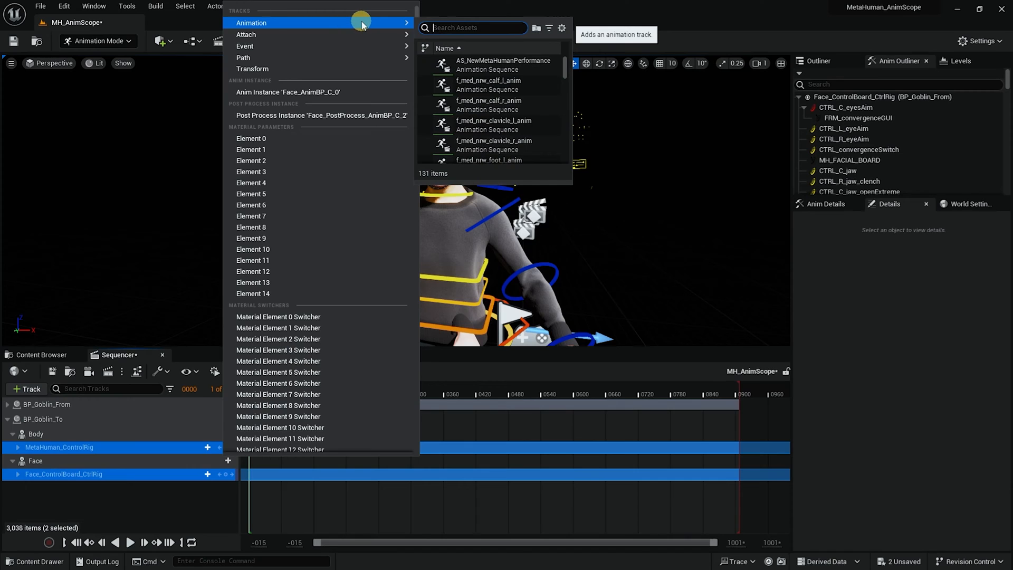
pyautogui.write('goblin')
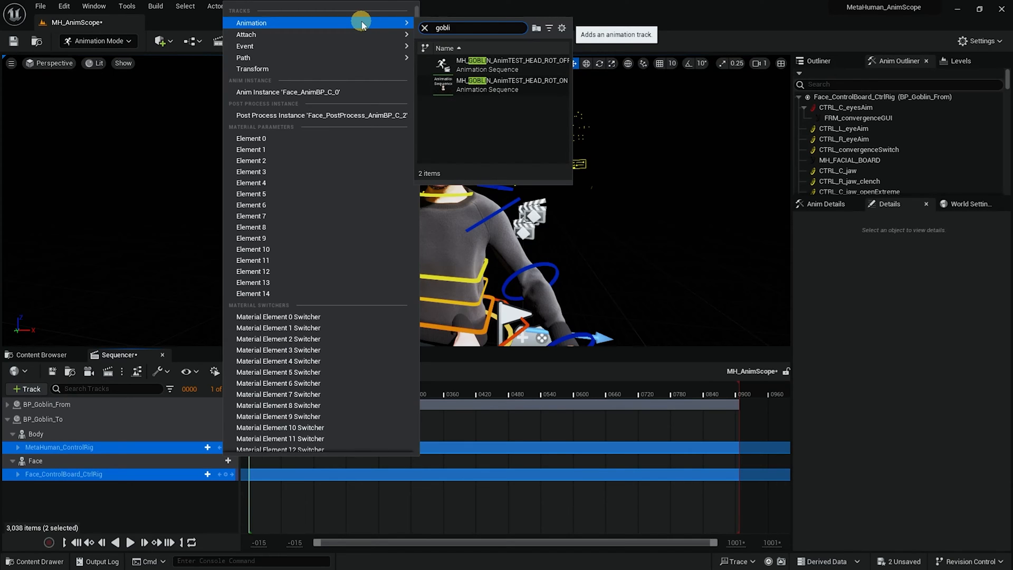
pyautogui.click(541, 63)
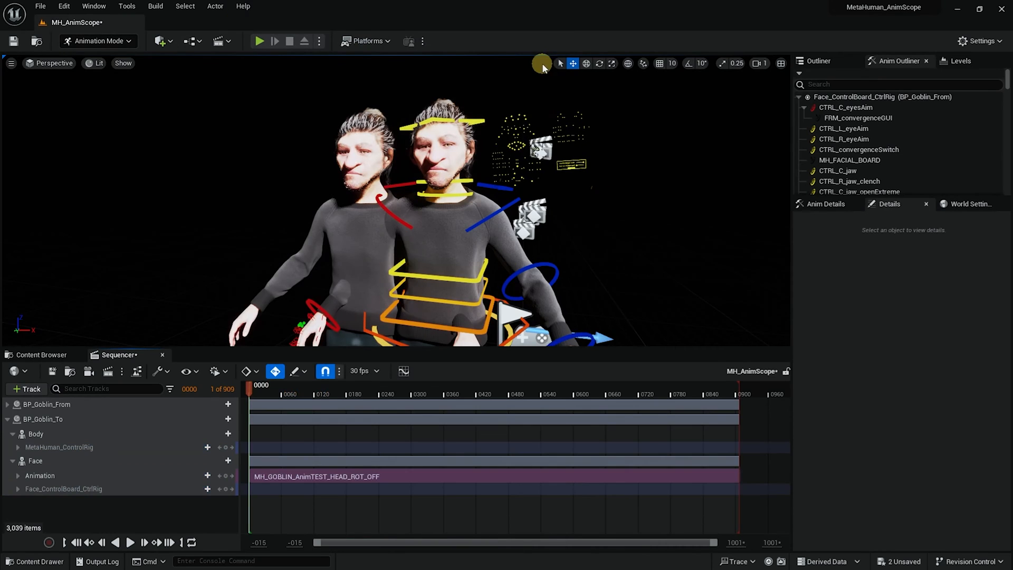
# Add the Third Person content pack to the project
pyautogui.moveTo(263, 393); pyautogui.dragTo(245, 422)
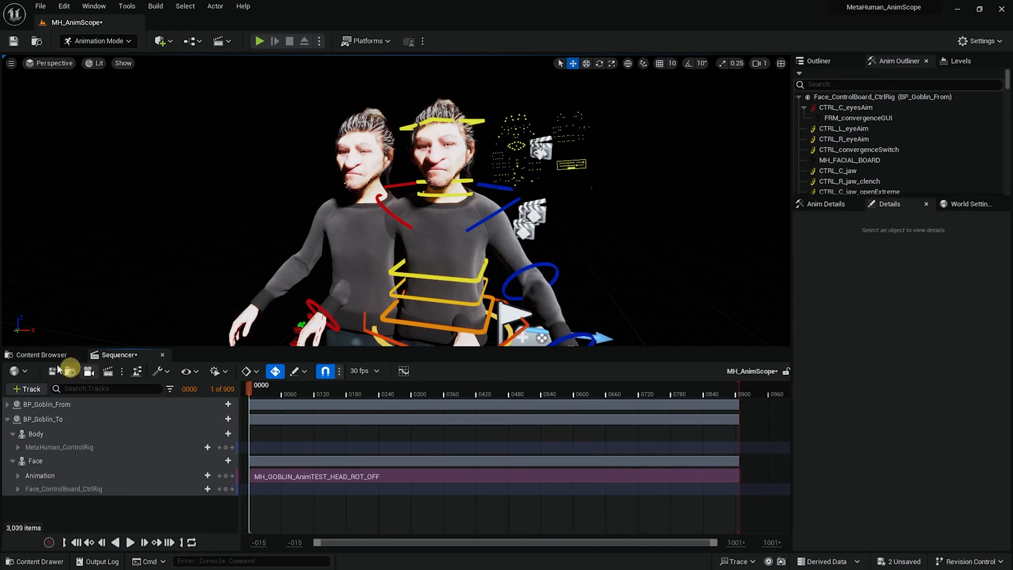
pyautogui.click(38, 359)
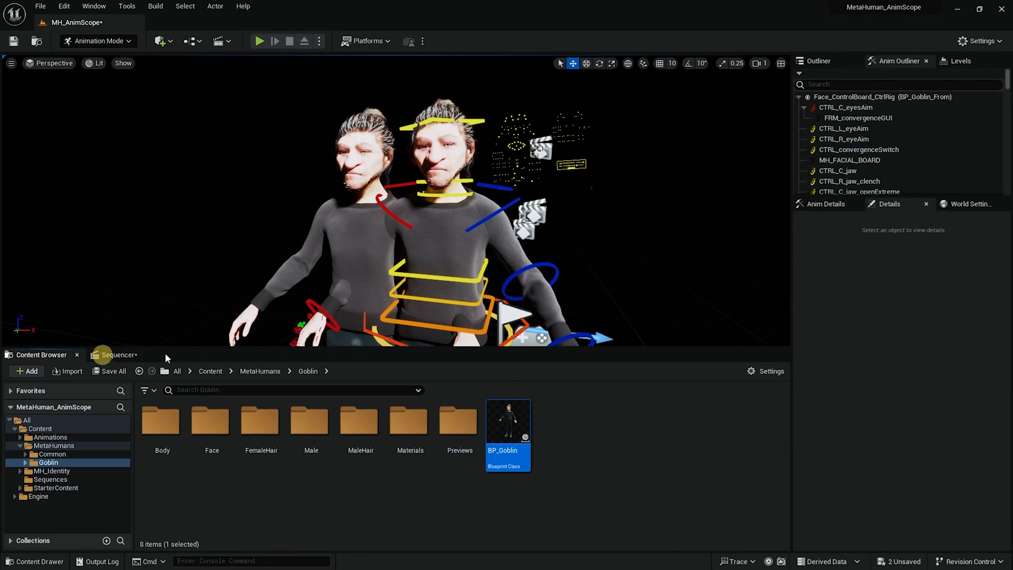
pyautogui.click(28, 371)
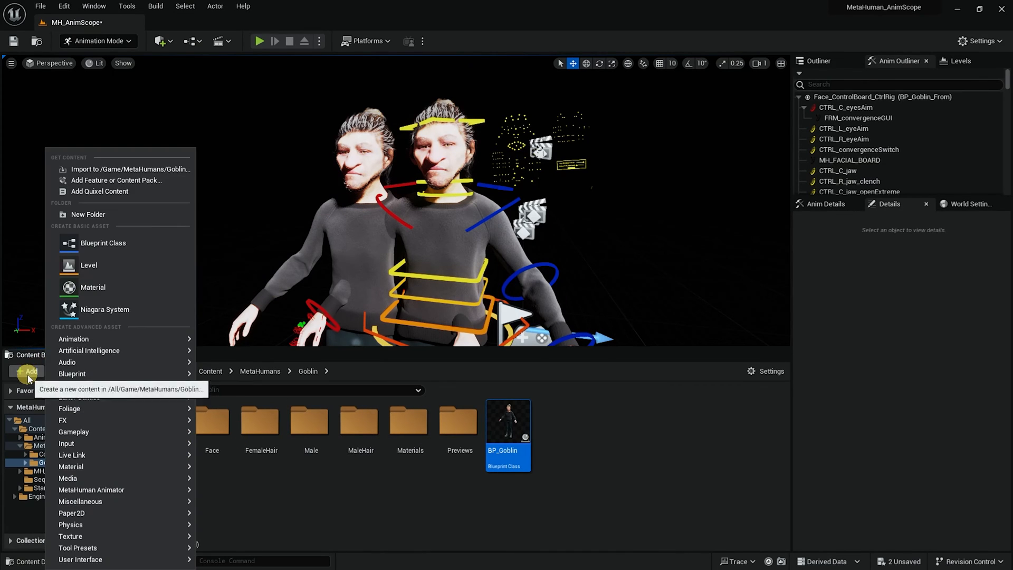
pyautogui.click(116, 180)
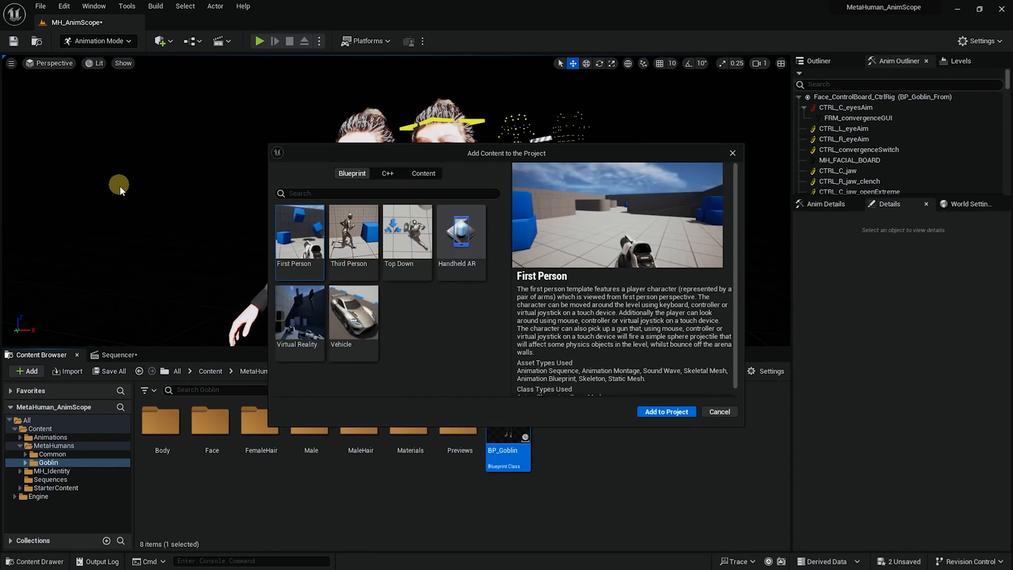
pyautogui.click(347, 220)
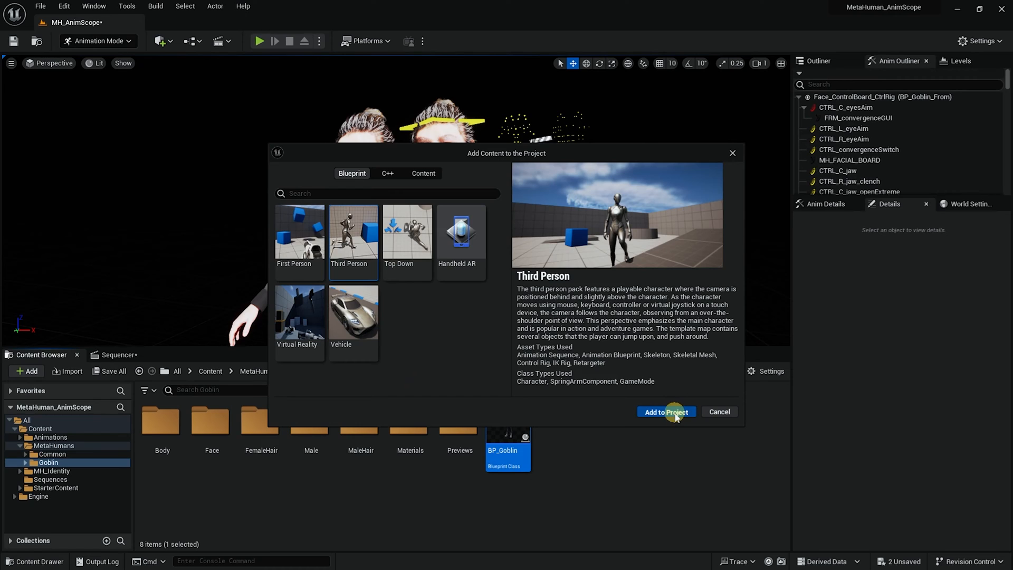
pyautogui.click(722, 412)
# Open the Manny animations folder under Content > Characters > Mannequins > Animations
pyautogui.click(211, 371)
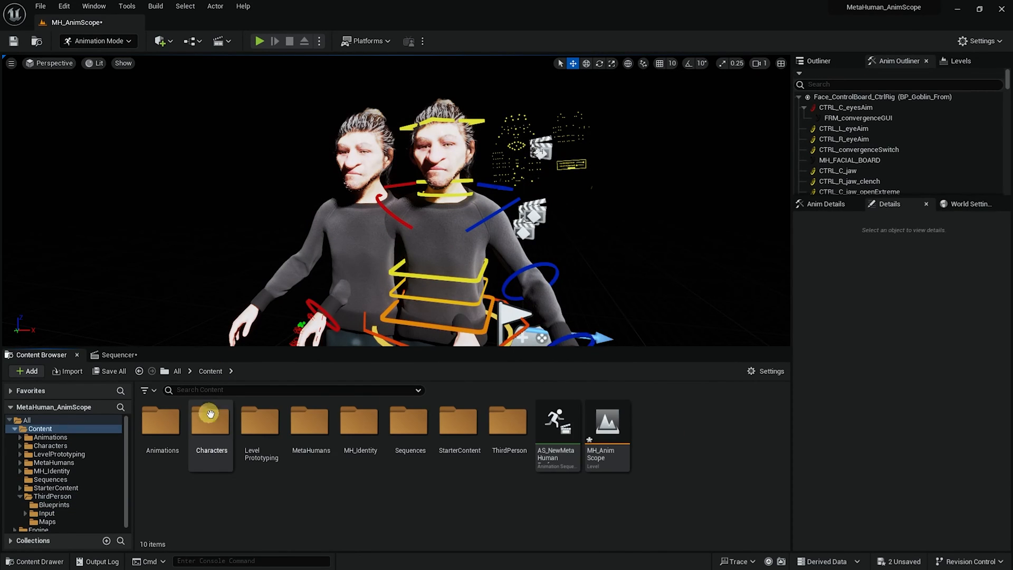
pyautogui.doubleClick(203, 422)
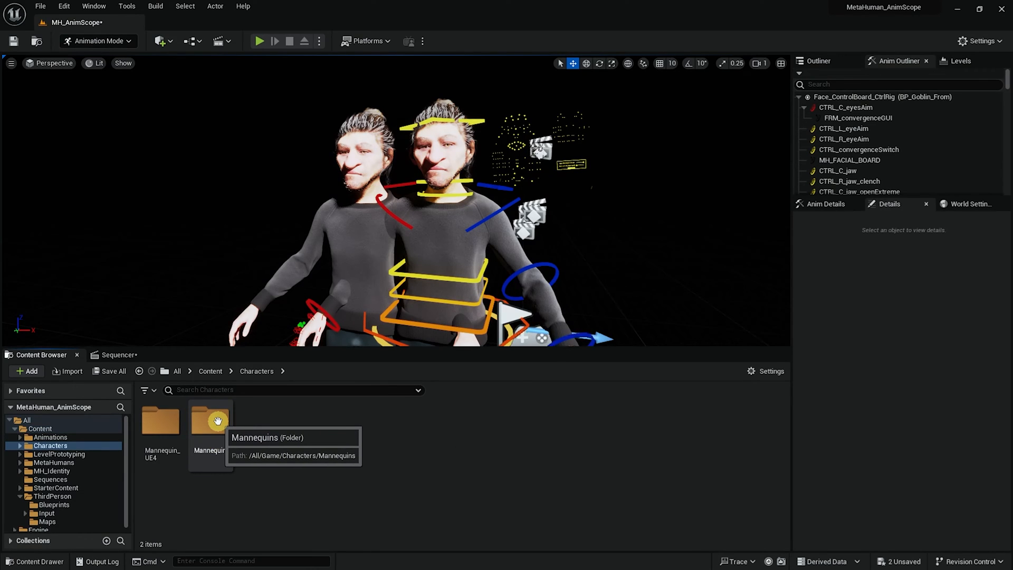
pyautogui.click(218, 420)
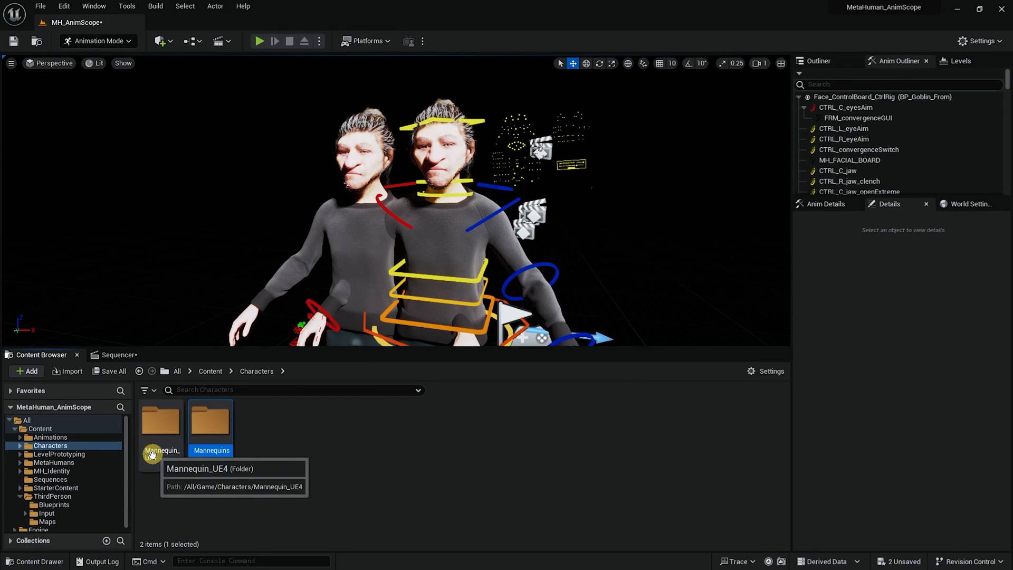
pyautogui.doubleClick(223, 426)
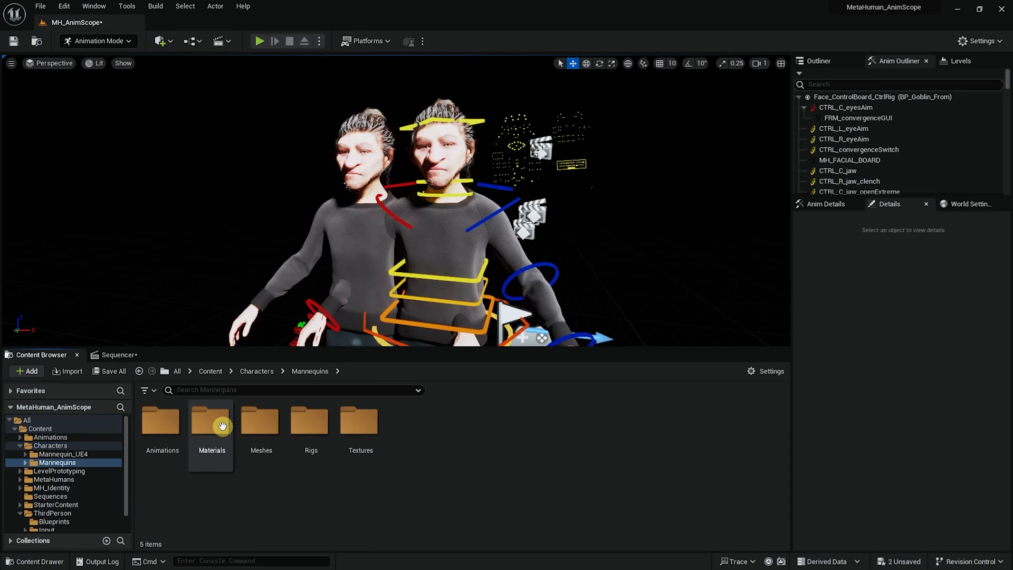
pyautogui.click(166, 420)
pyautogui.doubleClick(165, 419)
pyautogui.click(170, 423)
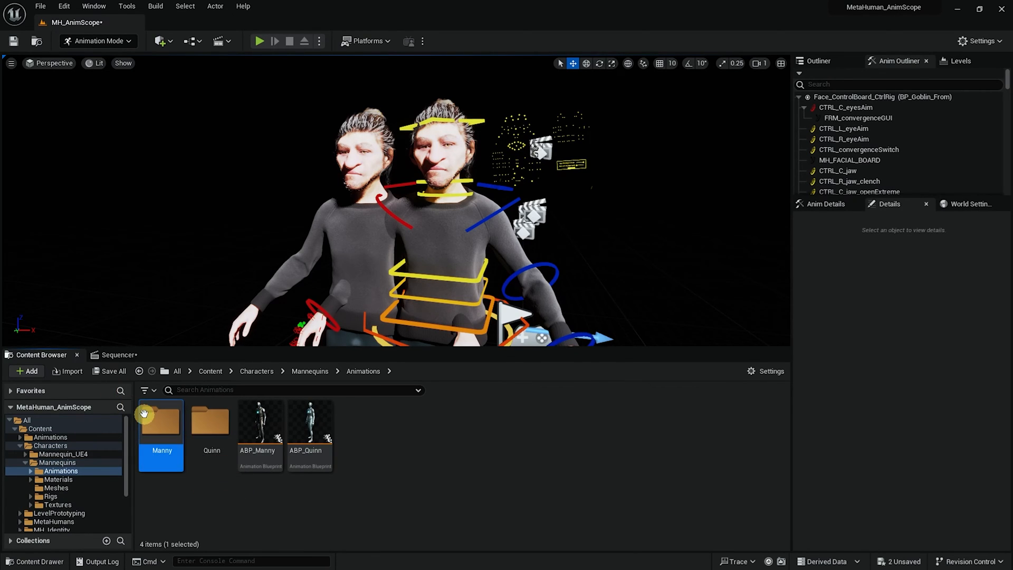
pyautogui.doubleClick(151, 422)
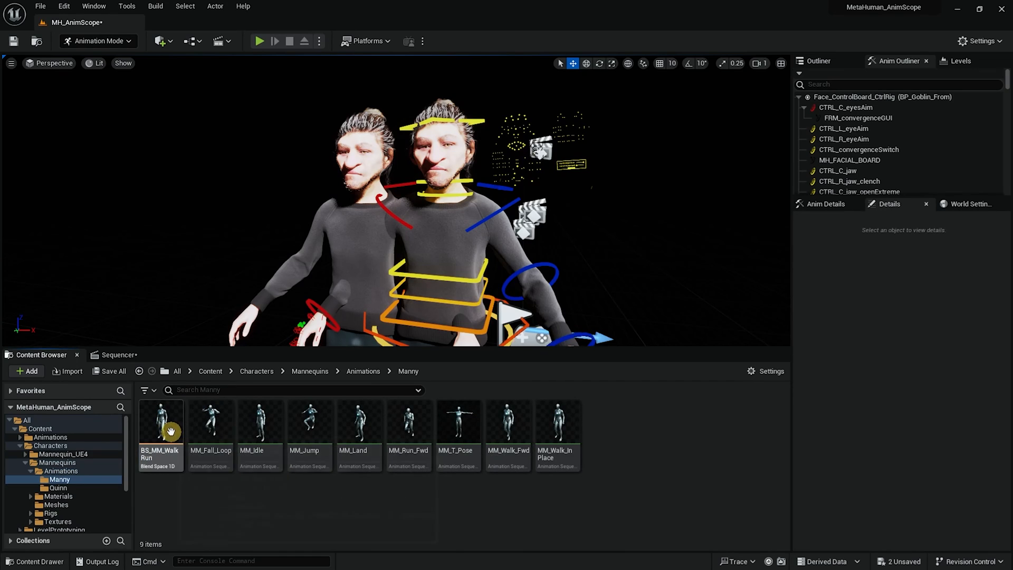
# Select all Manny animation sequences from MM_Fall_Loop to MM_Walk_InPlace and start duplicating and retargeting them
pyautogui.click(210, 421)
pyautogui.keyDown('shift'); pyautogui.click(558, 422); pyautogui.keyUp('shift')
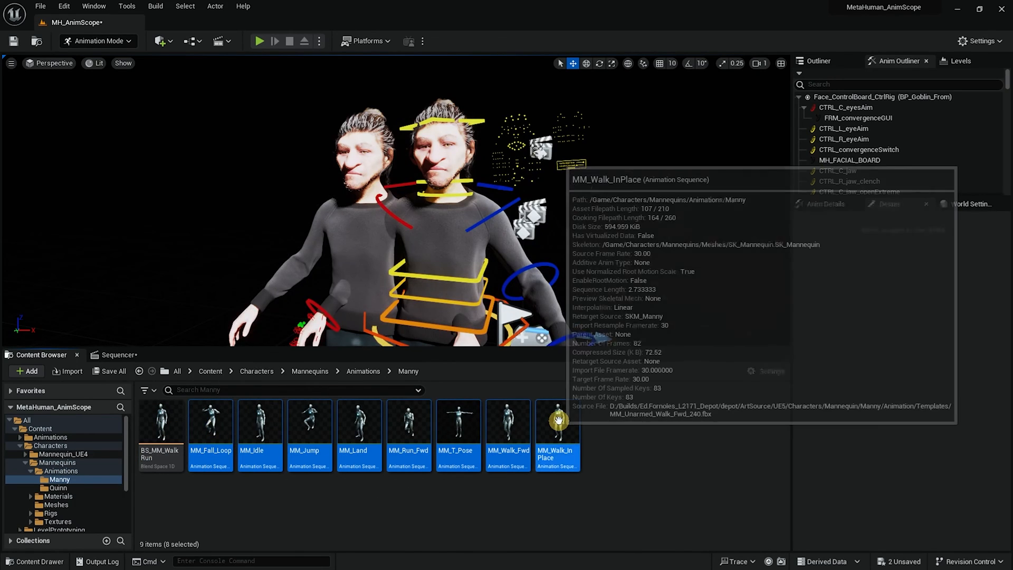
pyautogui.rightClick(558, 421)
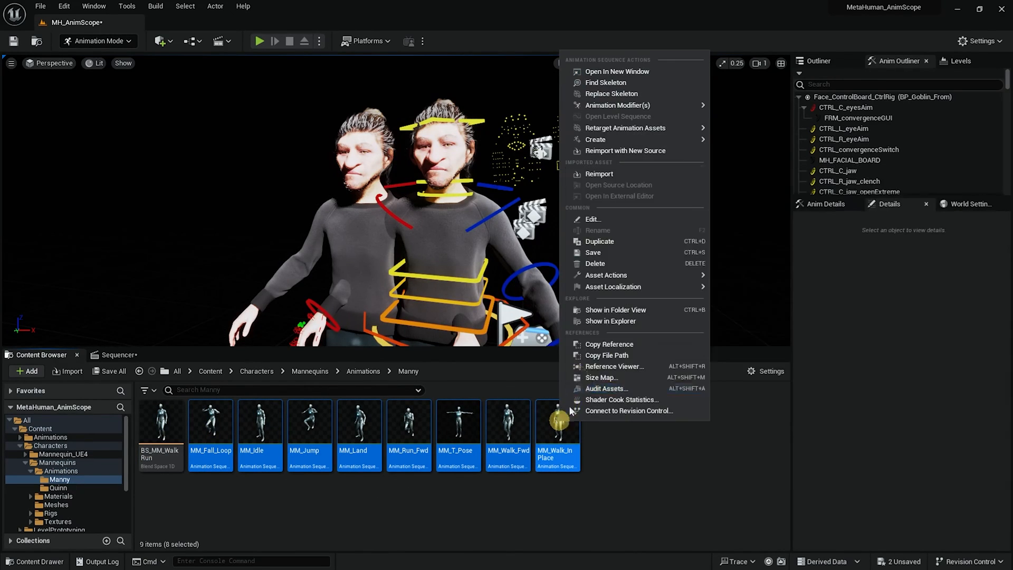
pyautogui.moveTo(641, 134)
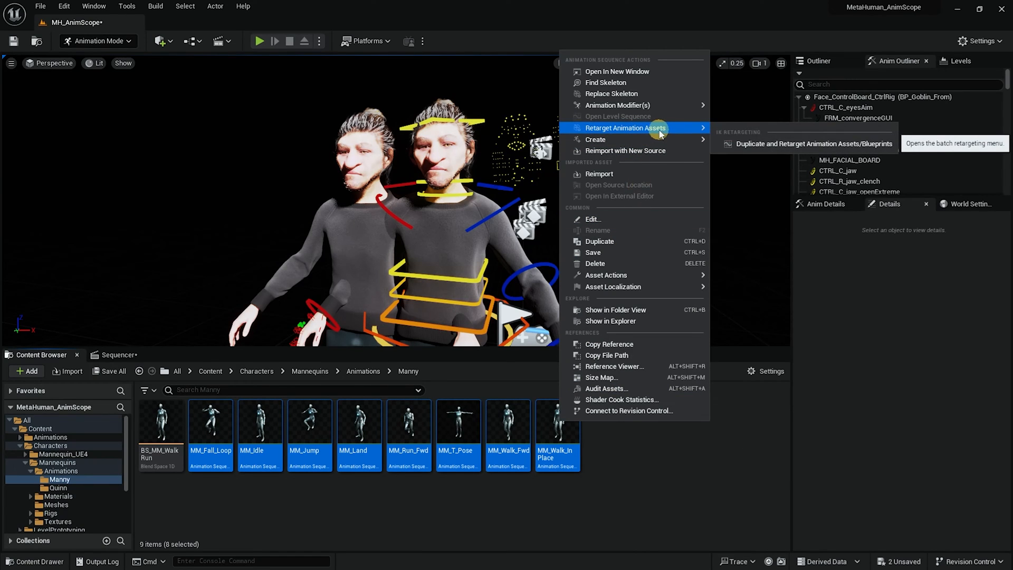
pyautogui.click(768, 144)
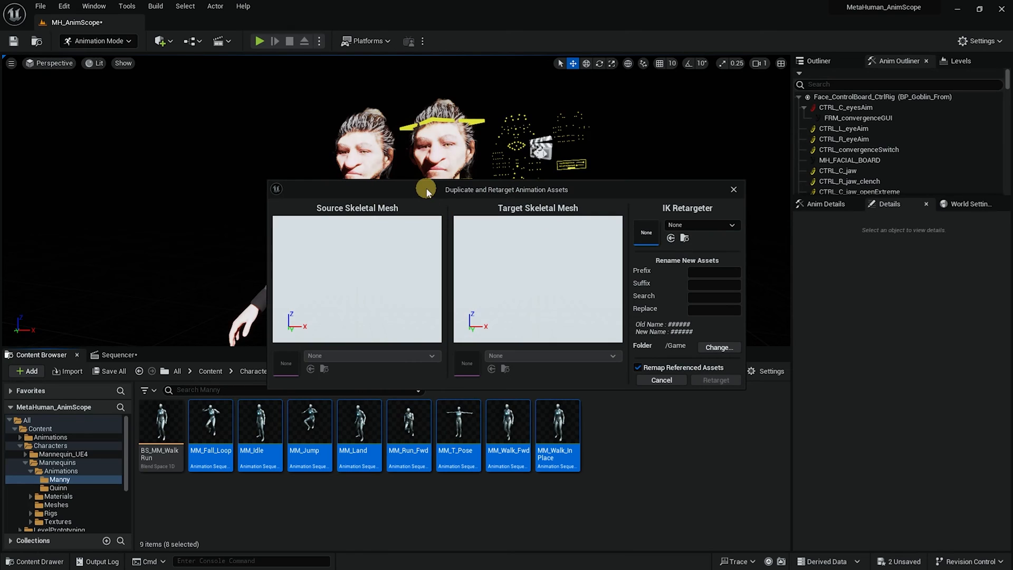
# Retarget the selected animations from SKM_Manny_Simple to the f_med_nrw_preview skeletal mesh using the RTG_Mannequin IK Retargeter
pyautogui.click(732, 227)
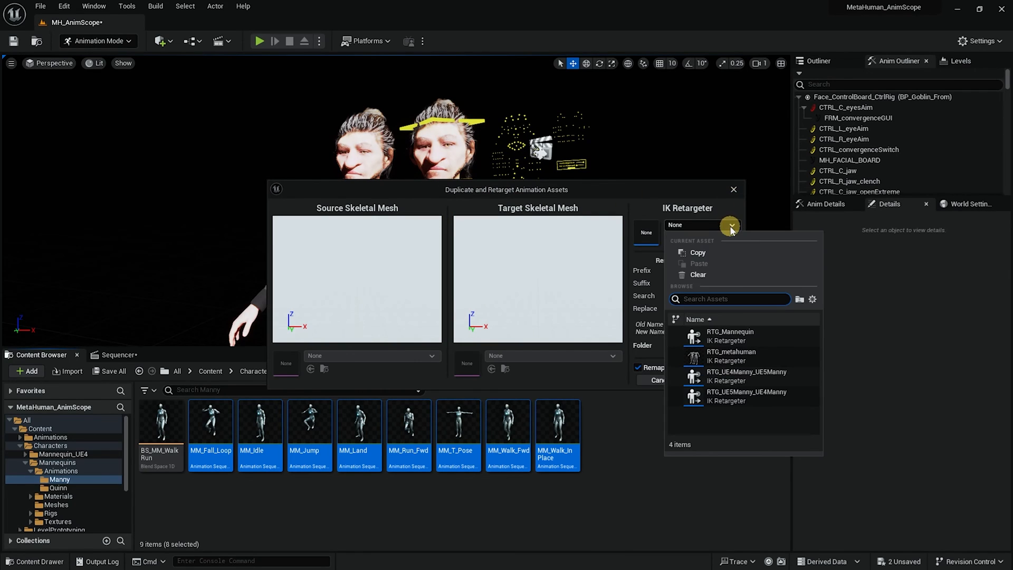
pyautogui.click(739, 332)
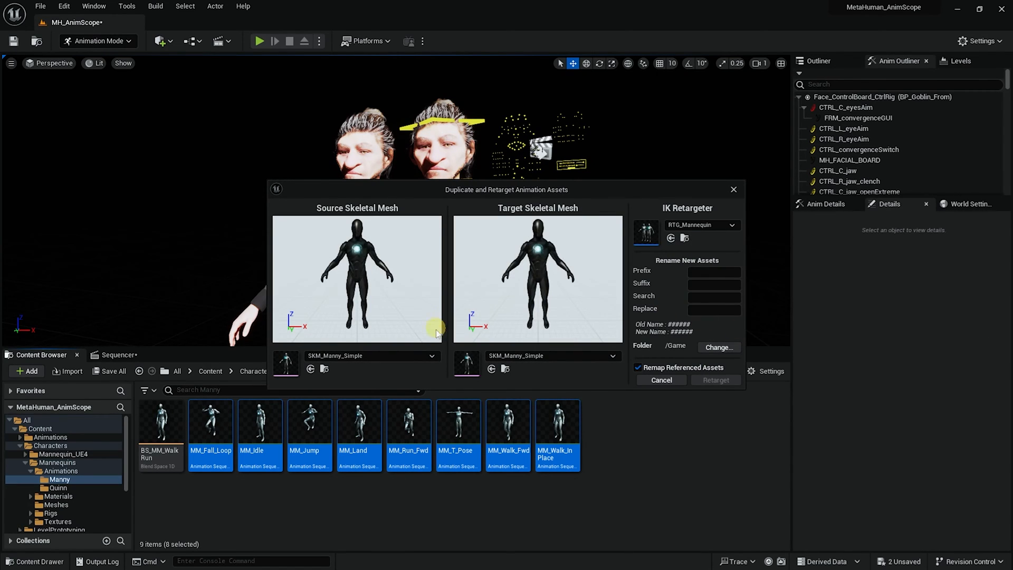
pyautogui.click(387, 356)
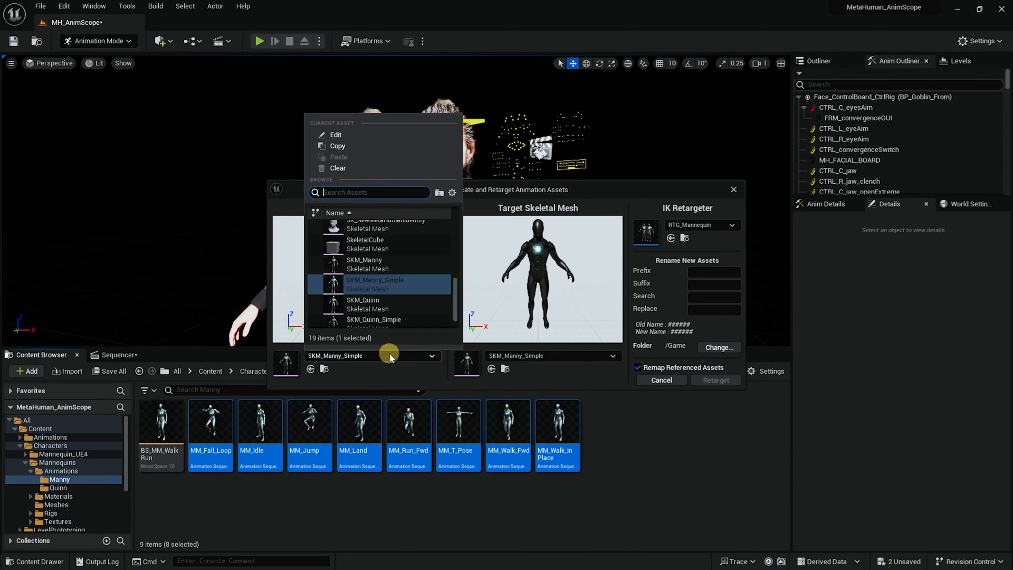
pyautogui.click(389, 357)
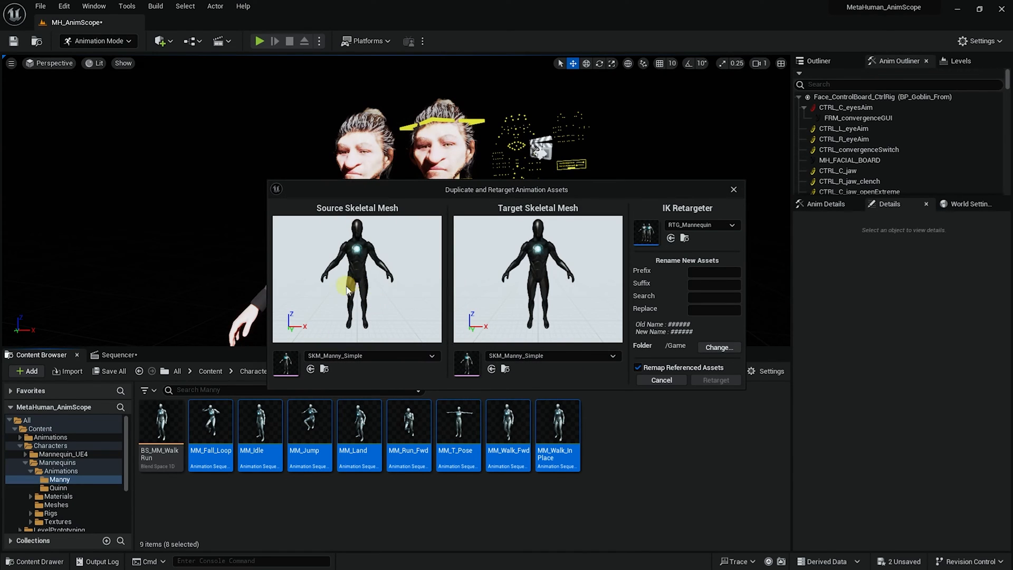
pyautogui.click(598, 361)
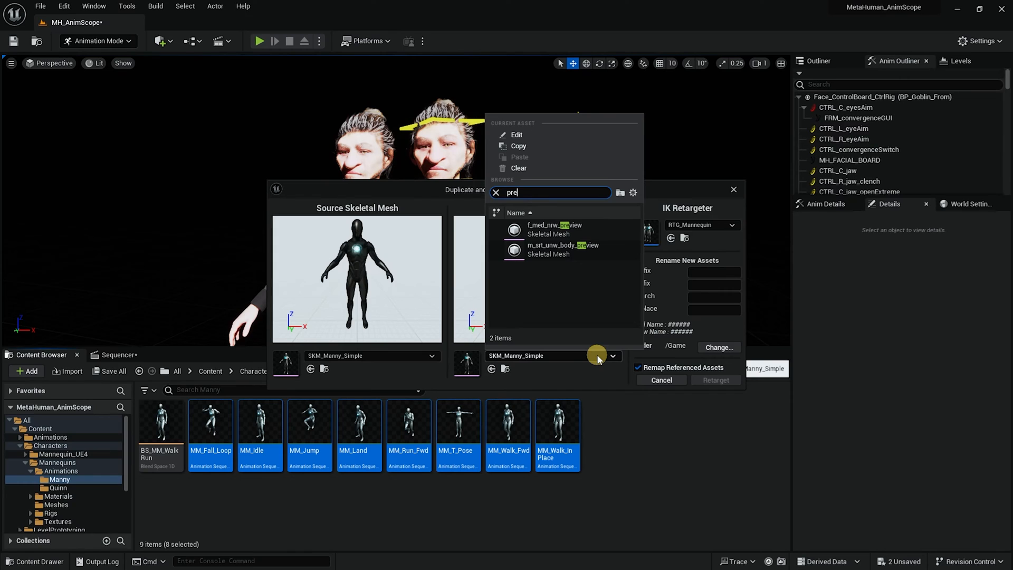
pyautogui.click(556, 228)
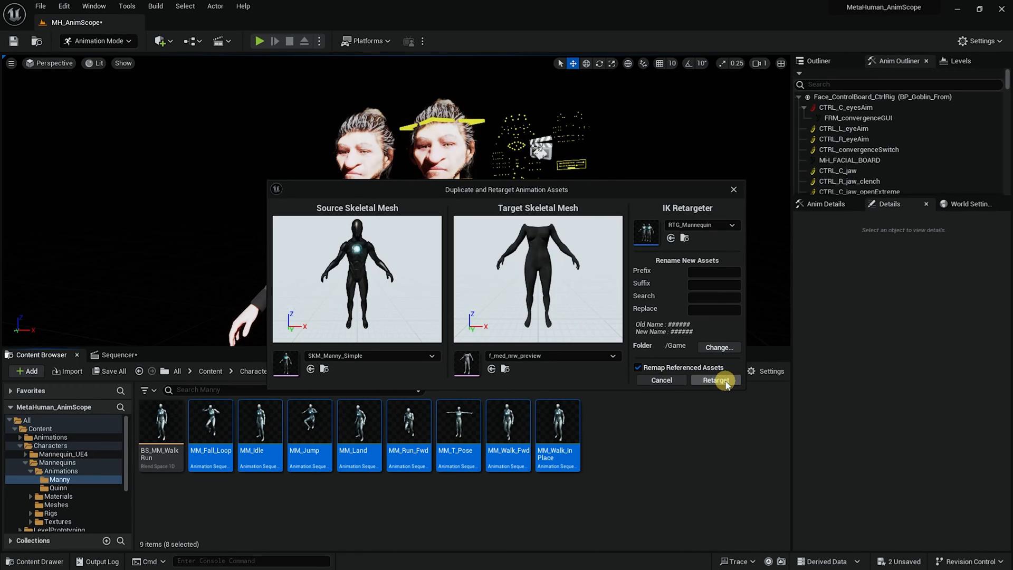
pyautogui.click(717, 381)
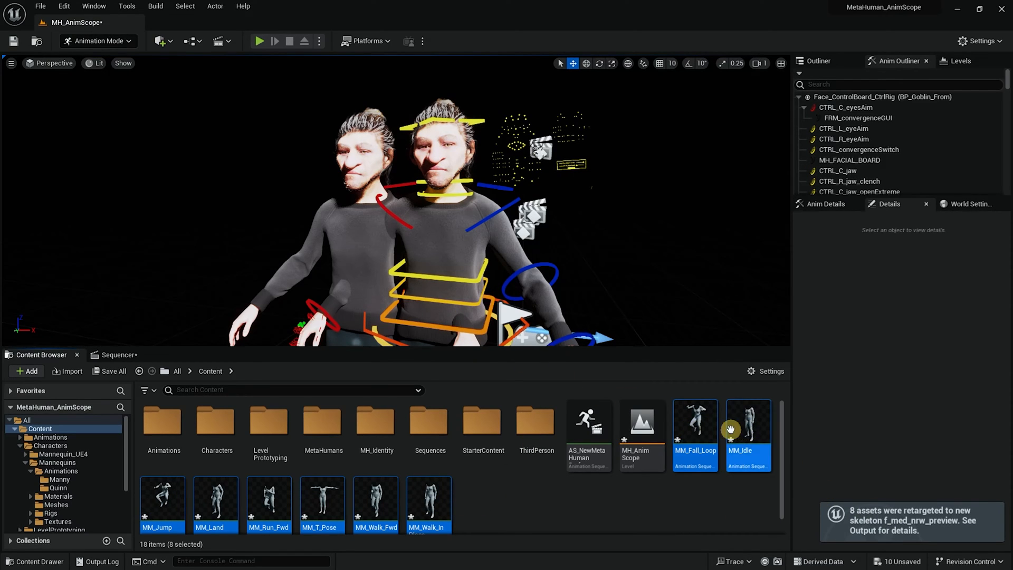
# Move the retargeted animations from the Content folder into the Animations folder
pyautogui.moveTo(703, 425)
pyautogui.moveTo(703, 424); pyautogui.dragTo(161, 431)
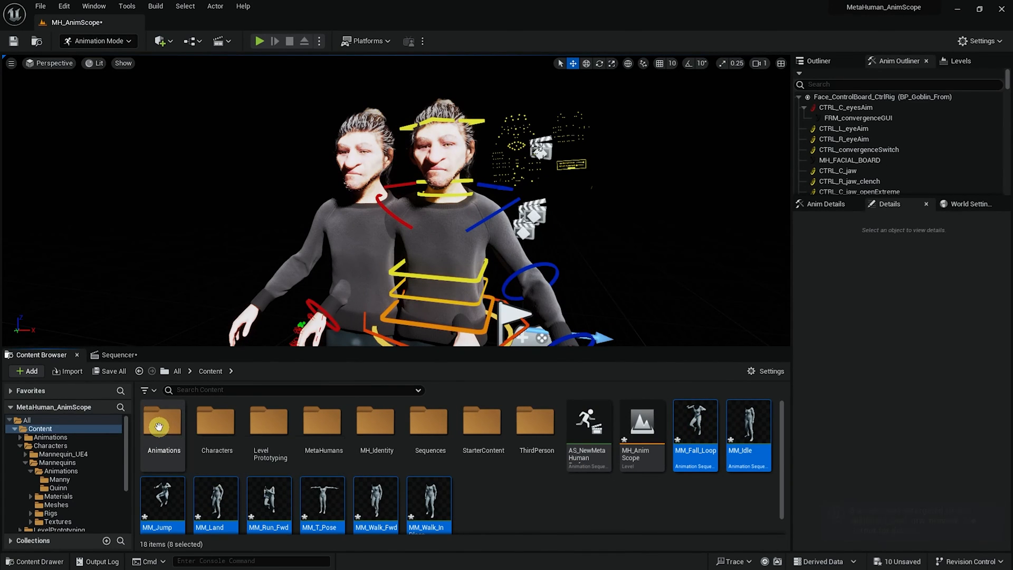
pyautogui.click(172, 450)
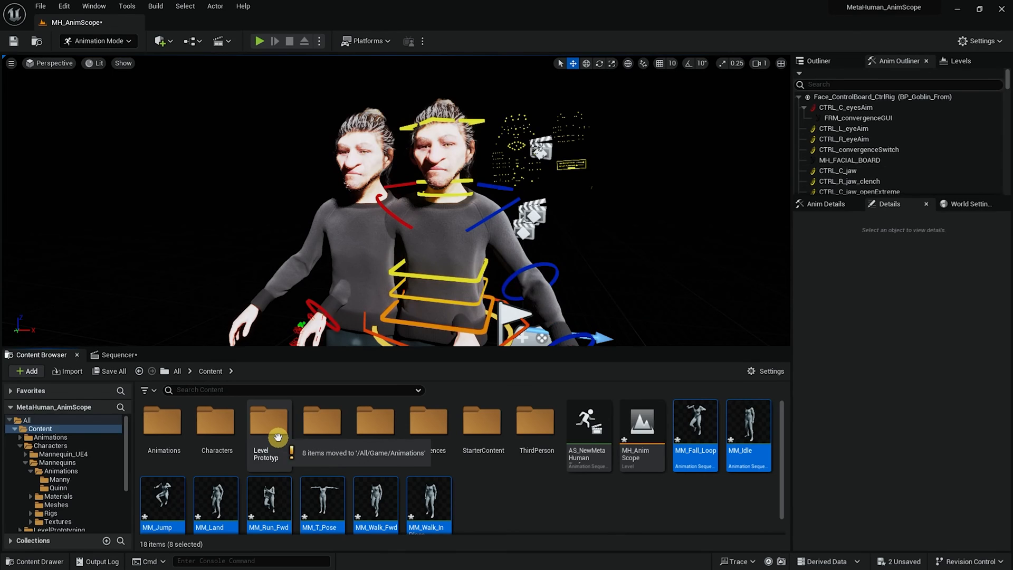
# Create a new folder named RetargetAnims inside the Animations folder
pyautogui.doubleClick(162, 427)
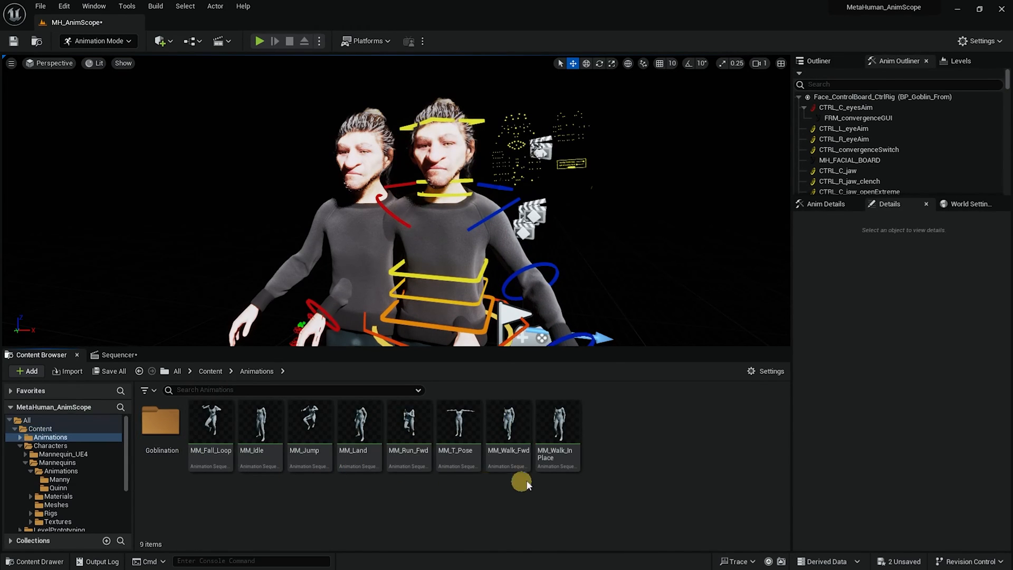
pyautogui.rightClick(645, 427)
pyautogui.click(703, 69)
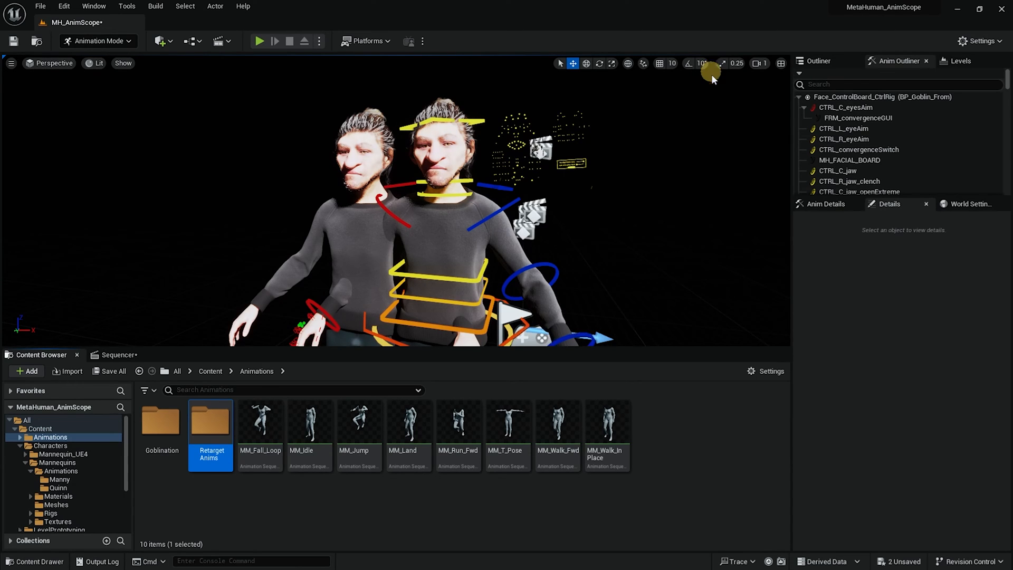
# Move all the retargeted MM animations from the Animations folder into the RetargetAnims folder
pyautogui.click(607, 425)
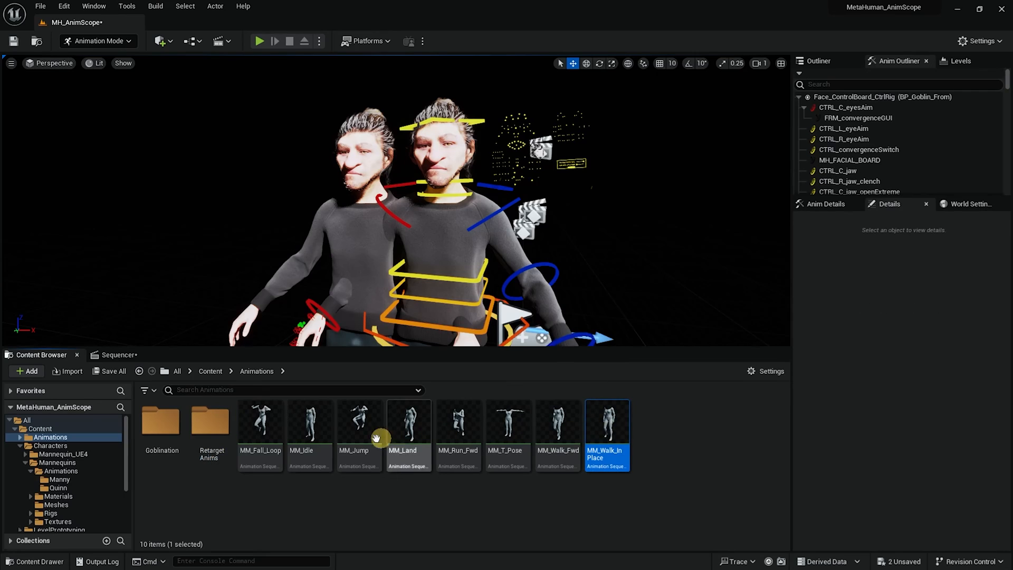
pyautogui.keyDown('shift'); pyautogui.click(267, 420); pyautogui.keyUp('shift')
pyautogui.moveTo(266, 420); pyautogui.dragTo(218, 433)
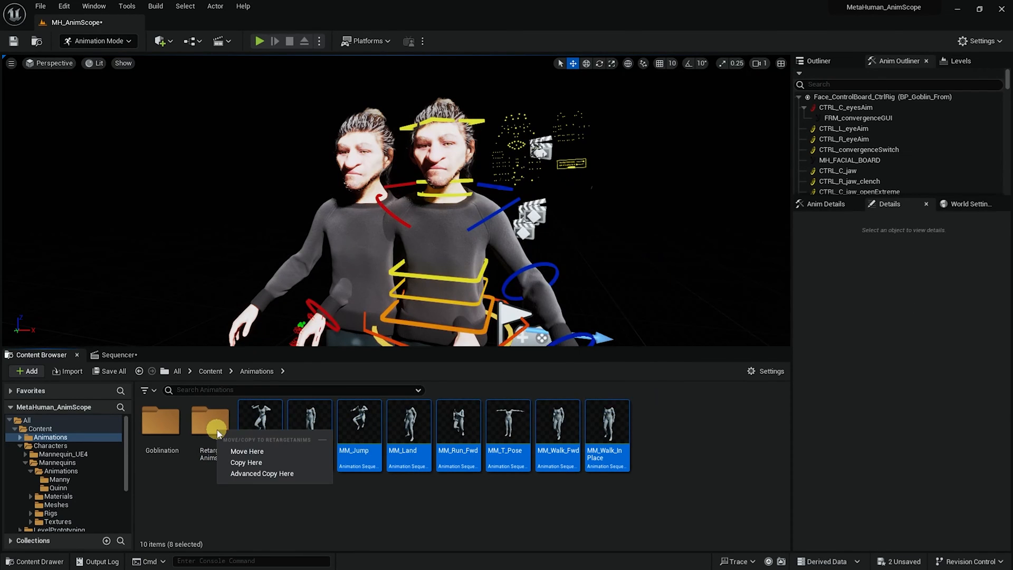
pyautogui.click(247, 452)
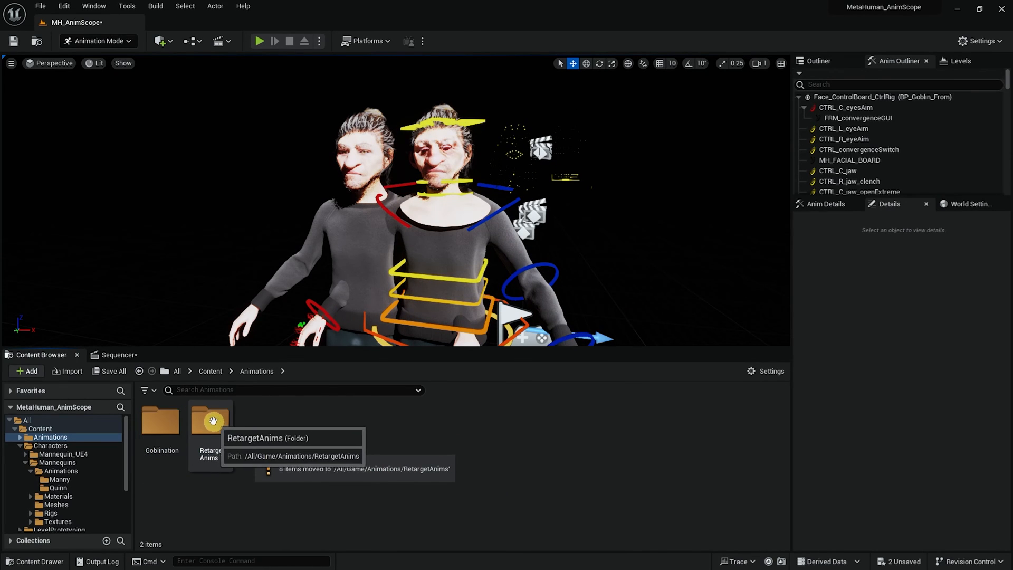
# Return to the Sequencer and save the MH_AnimScope level sequence
pyautogui.click(210, 371)
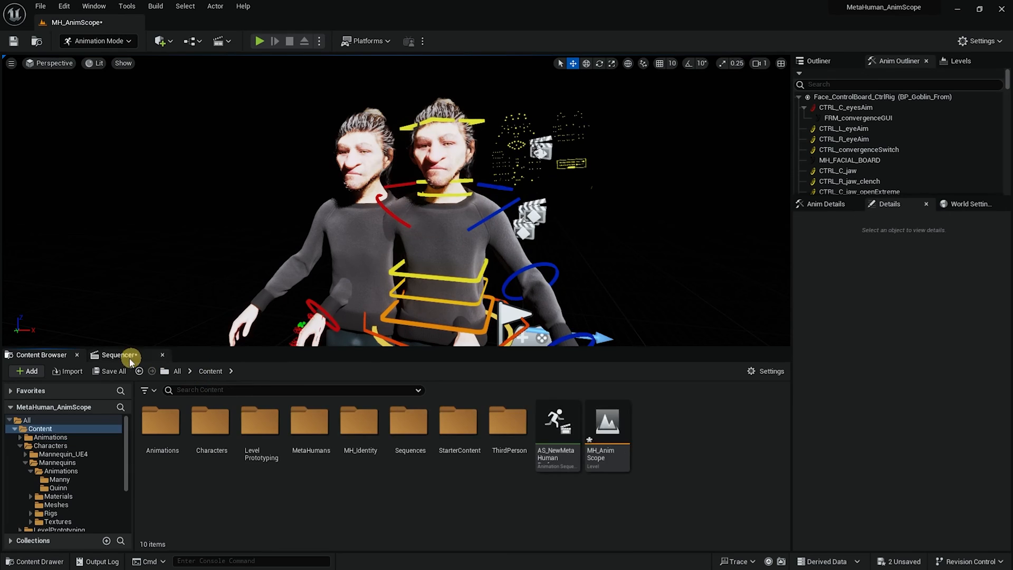
pyautogui.click(129, 359)
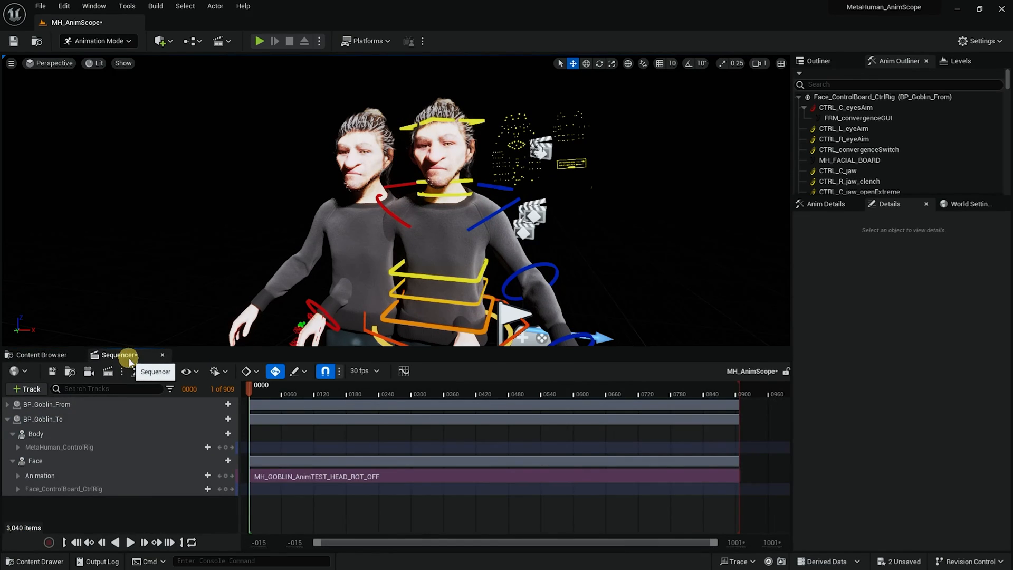
pyautogui.click(53, 376)
pyautogui.moveTo(256, 388); pyautogui.dragTo(237, 422)
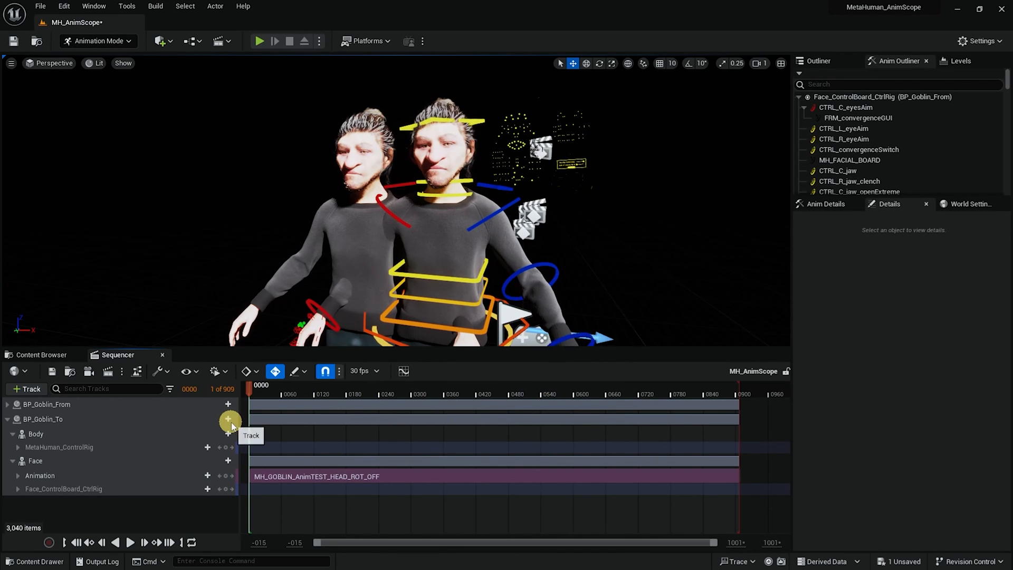
# Add the retargeted MM_Idle animation to the Body of BP_Goblin_To and play back the start of the sequence
pyautogui.click(97, 434)
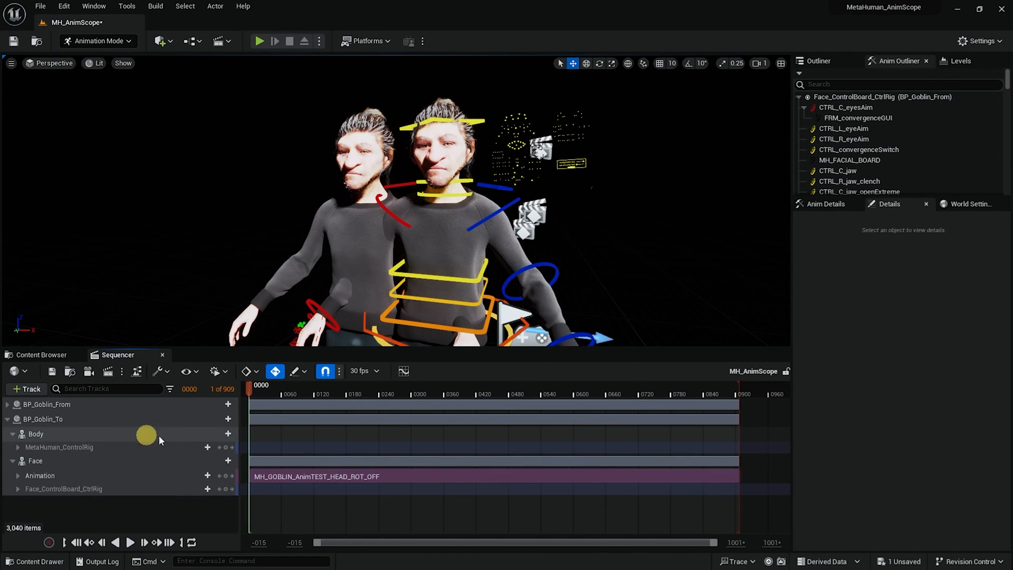
pyautogui.click(228, 433)
pyautogui.moveTo(308, 134)
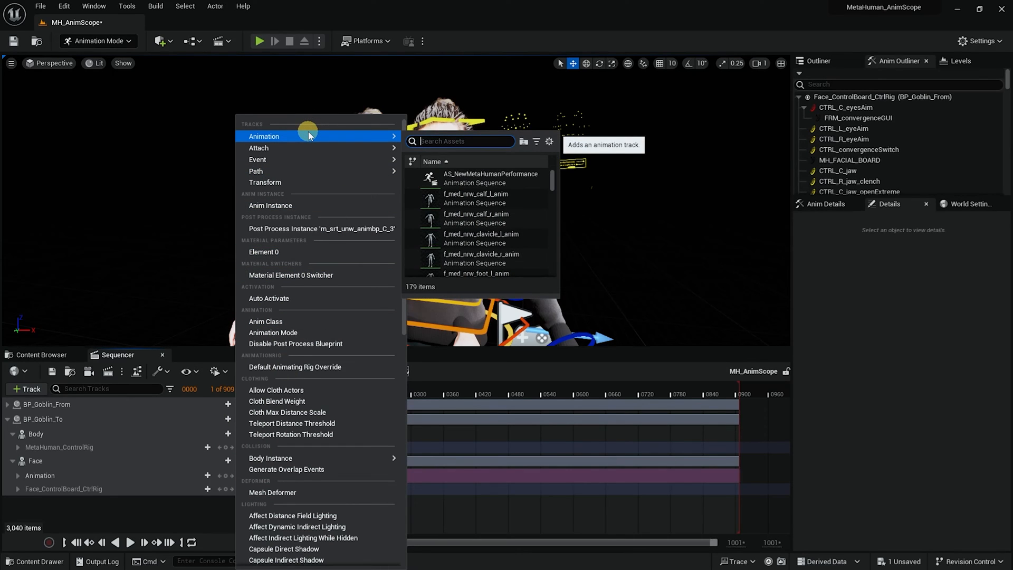
pyautogui.write('idle')
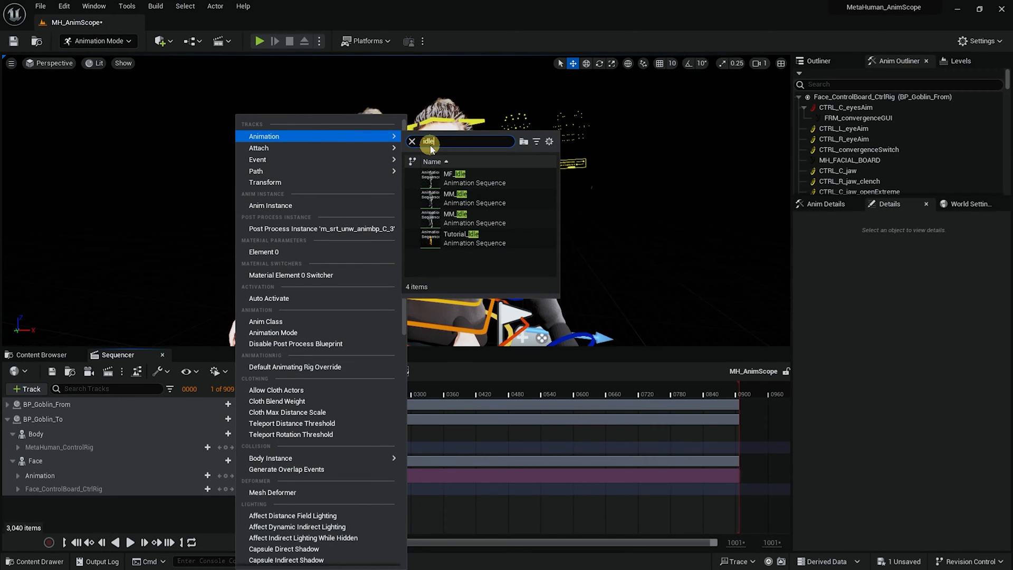
pyautogui.click(486, 218)
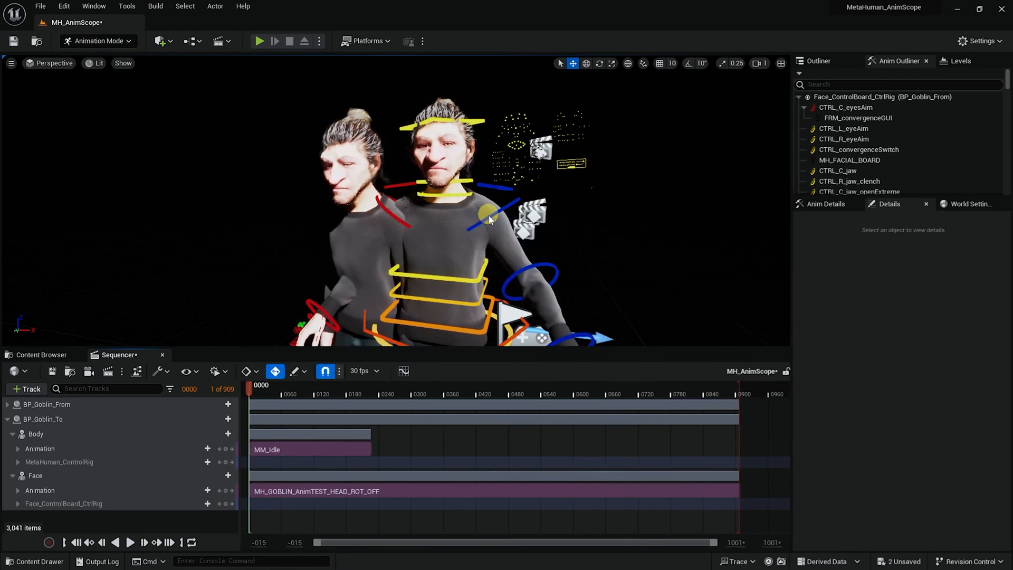
pyautogui.moveTo(254, 397)
pyautogui.mouseDown()
pyautogui.moveTo(346, 397)
pyautogui.moveTo(268, 393)
pyautogui.mouseUp()
pyautogui.press('space')
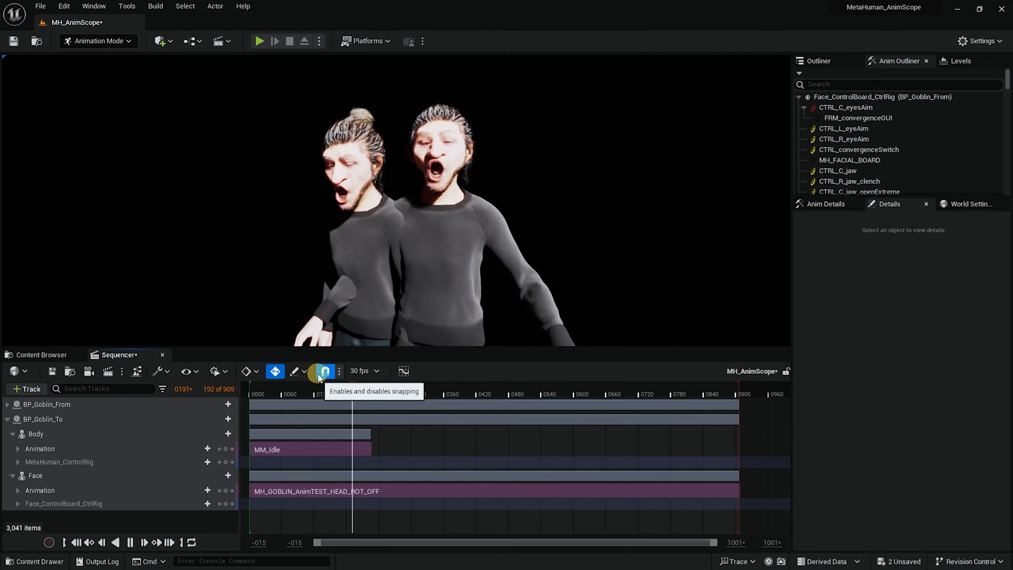
pyautogui.click(373, 421)
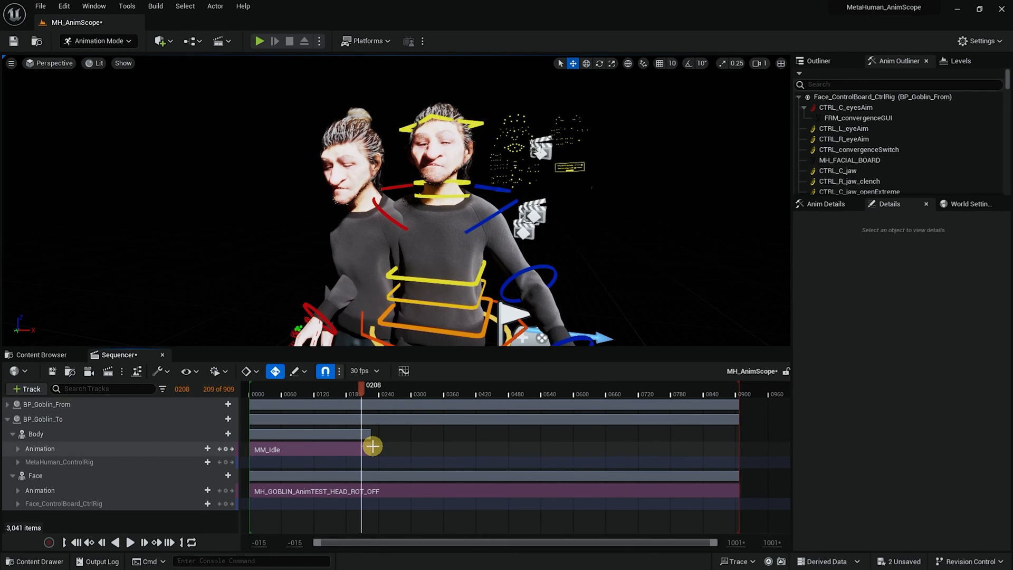
# Extend the MM_Idle section to the end of the sequence's playback range and play back the looping idle
pyautogui.moveTo(370, 446); pyautogui.dragTo(742, 439)
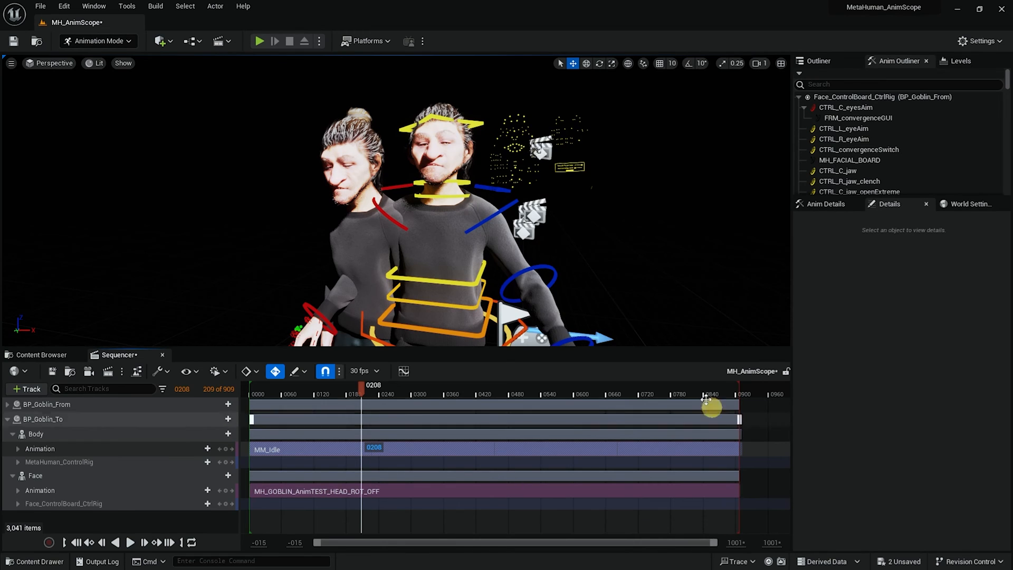
pyautogui.moveTo(680, 390); pyautogui.dragTo(283, 401)
pyautogui.press('space')
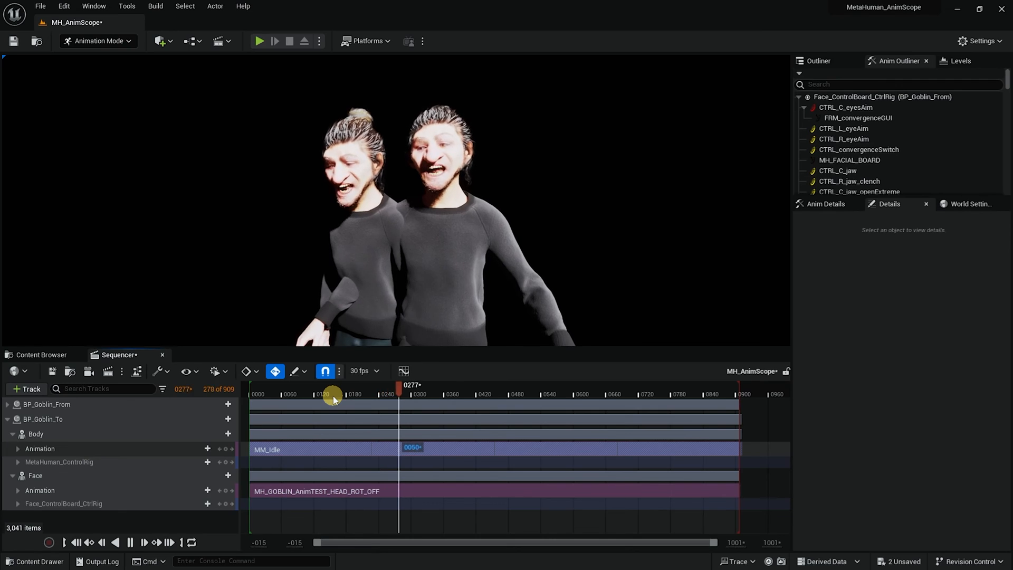
pyautogui.press('space')
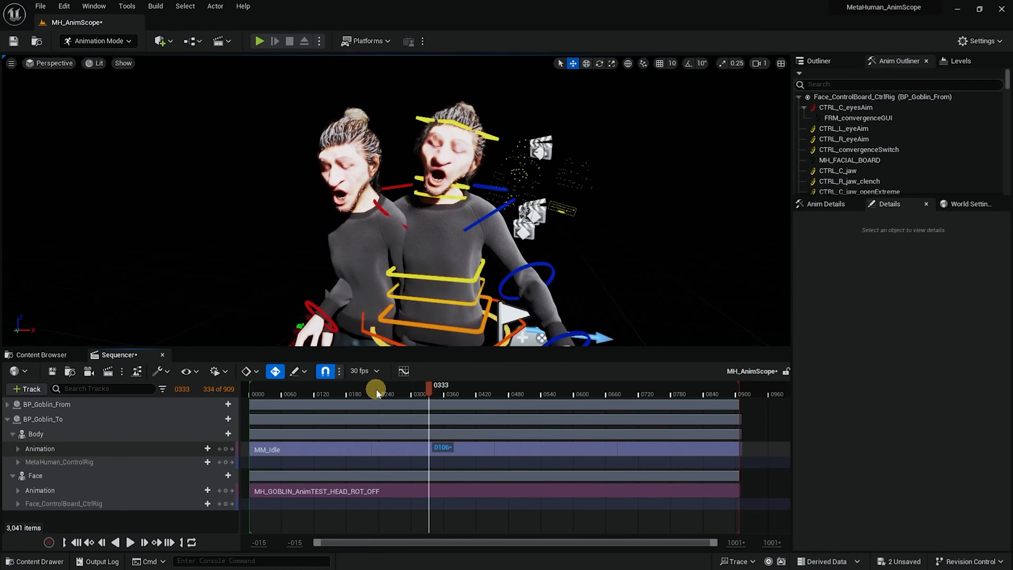
pyautogui.moveTo(368, 393); pyautogui.dragTo(248, 401)
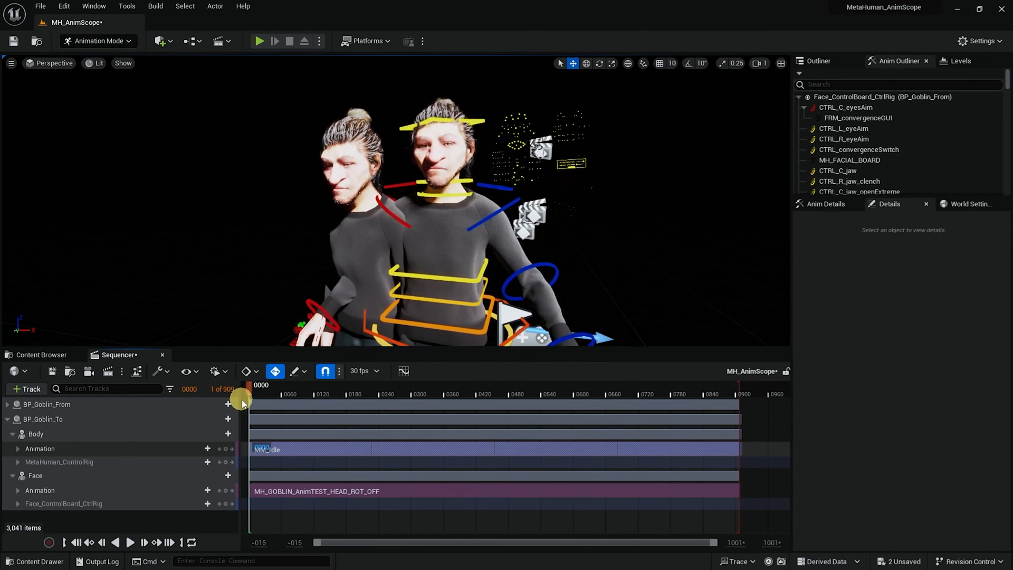
# Save the MH_AnimScope level sequence and all remaining unsaved files
pyautogui.click(52, 371)
pyautogui.click(37, 7)
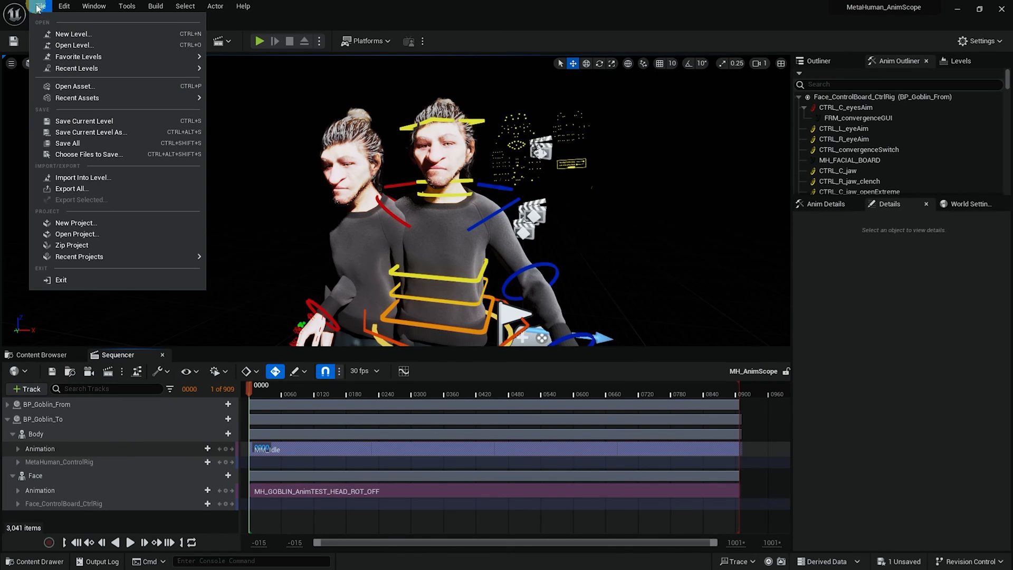
pyautogui.click(74, 142)
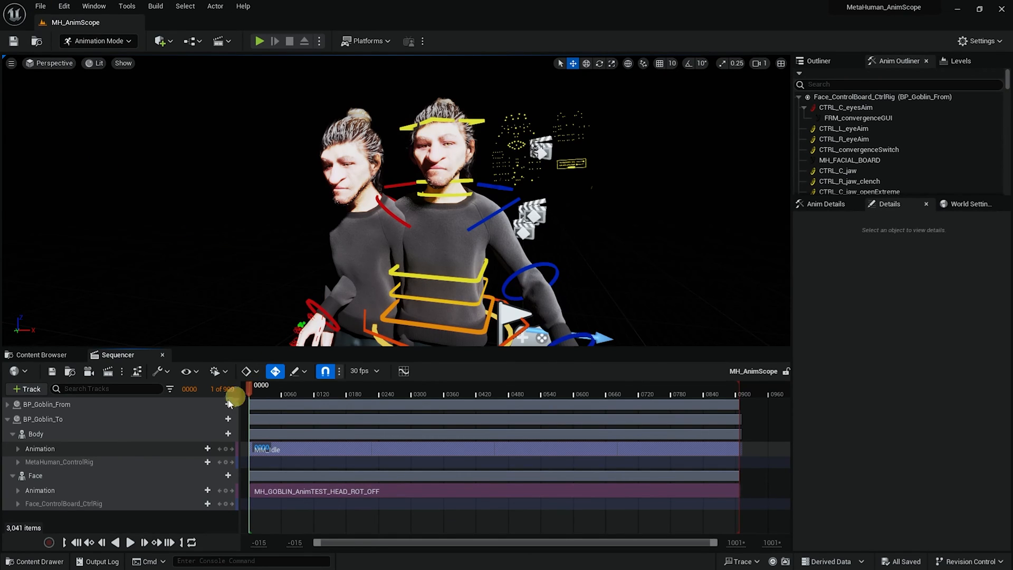
# Bake BP_Goblin_To's Face animation to Face_ControlBoard_CtrlRig using the default baking options
pyautogui.click(119, 474)
pyautogui.rightClick(119, 477)
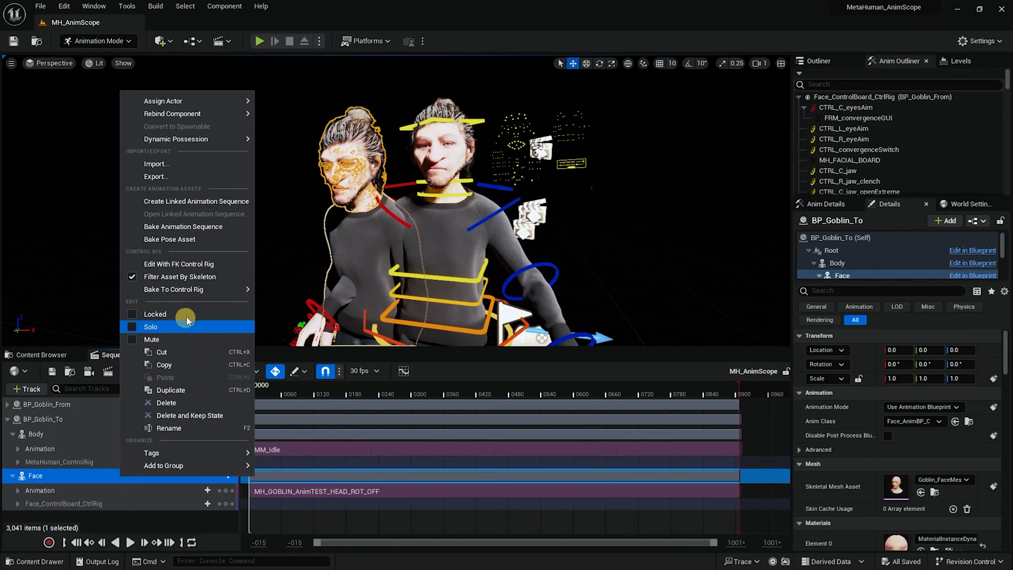
pyautogui.moveTo(192, 289)
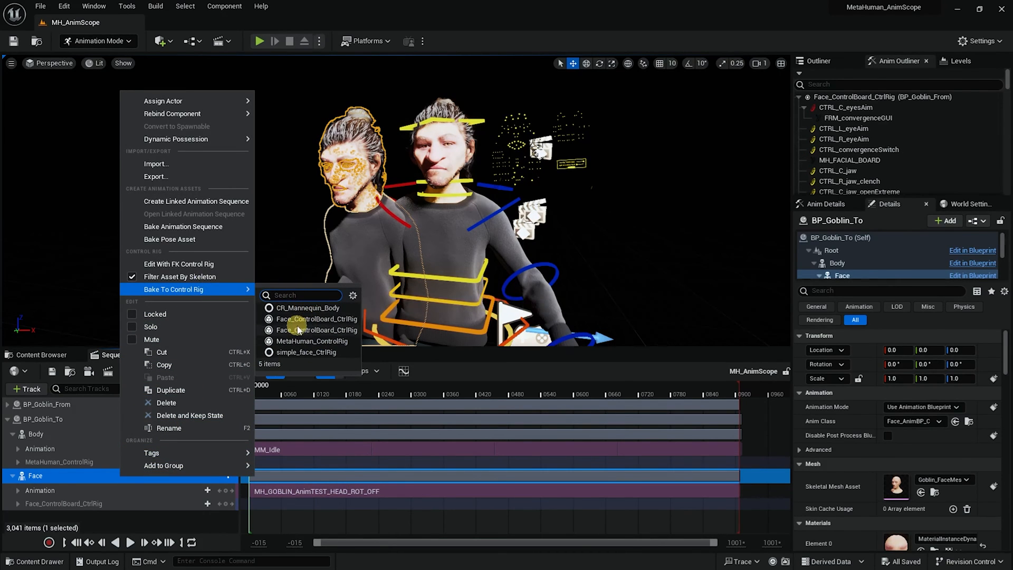
pyautogui.click(297, 331)
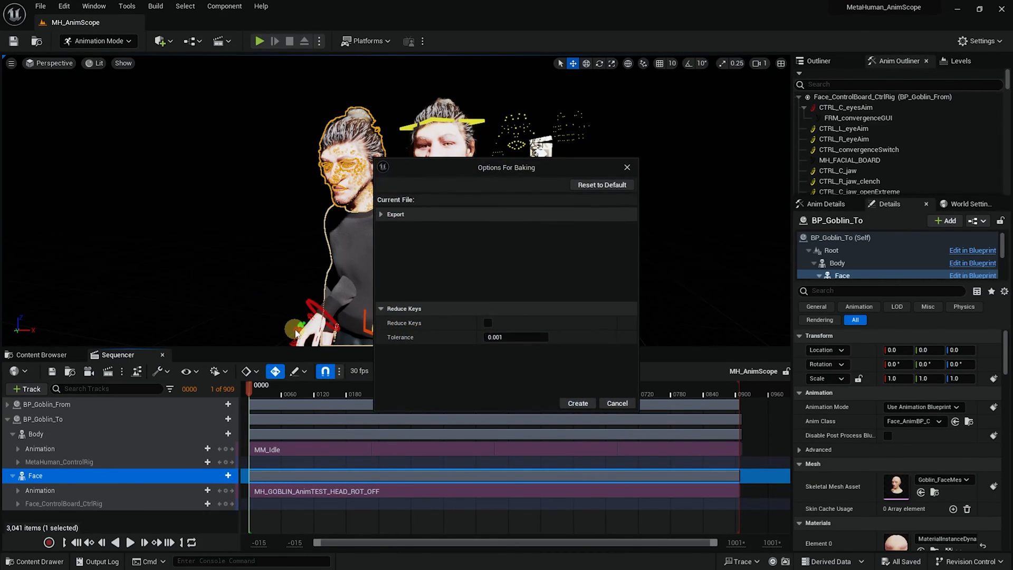
pyautogui.click(585, 404)
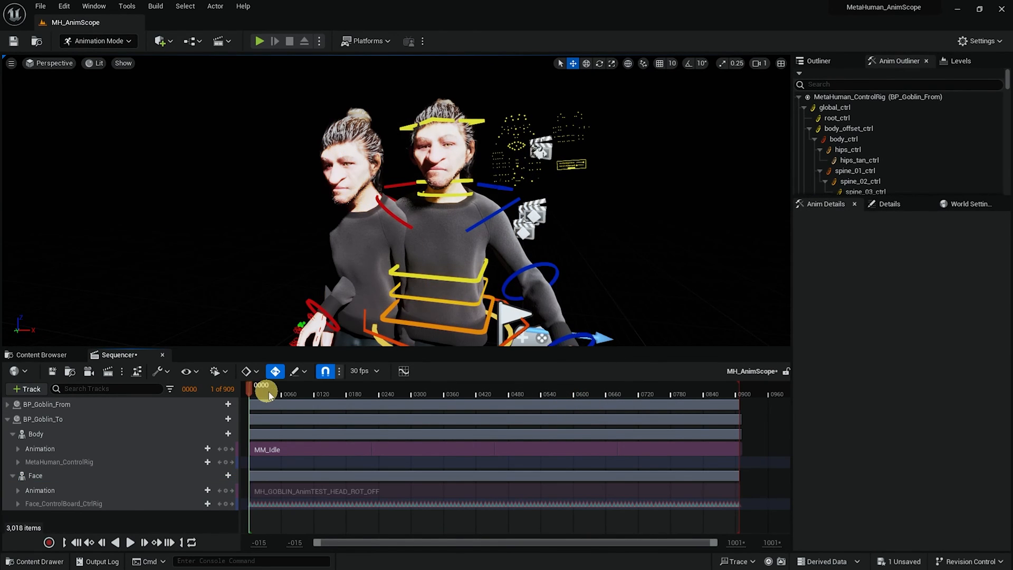
pyautogui.moveTo(264, 389)
pyautogui.mouseDown()
pyautogui.moveTo(278, 388)
pyautogui.moveTo(249, 399)
pyautogui.mouseUp()
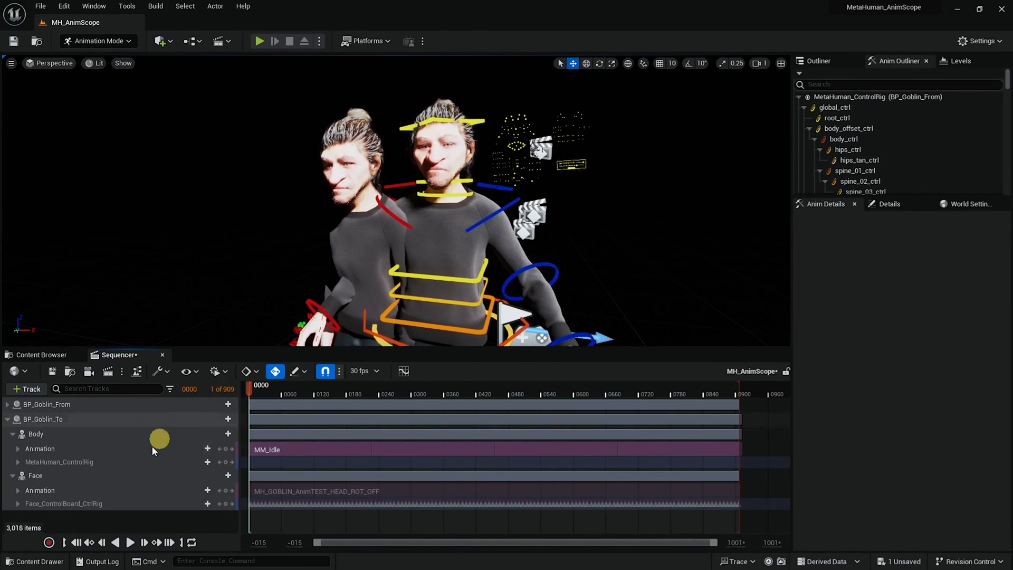
# Unmute BP_Goblin_To's Face_ControlBoard_CtrlRig track and scrub the timeline to check the baked face animation
pyautogui.click(118, 504)
pyautogui.rightClick(119, 505)
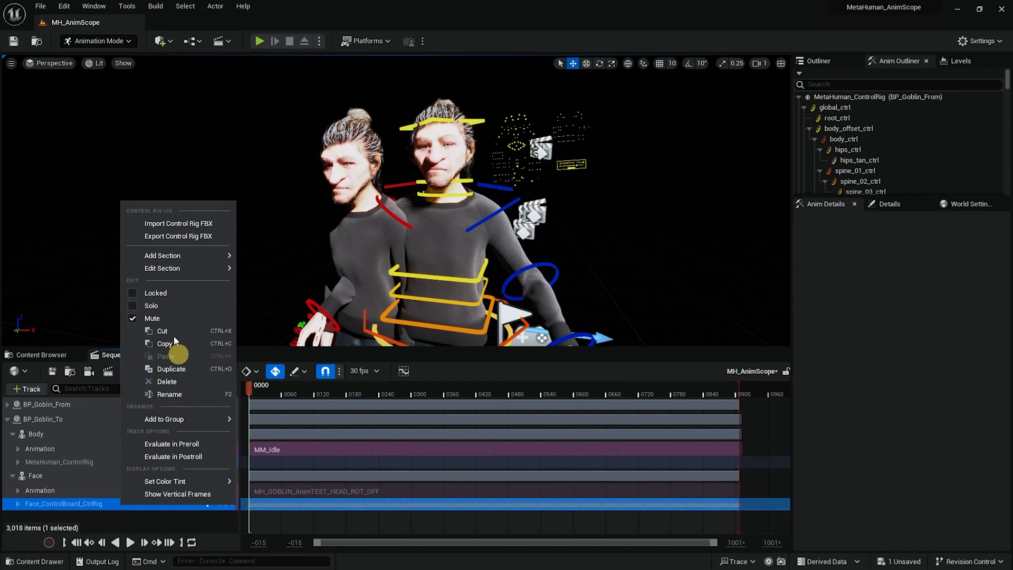
pyautogui.click(163, 318)
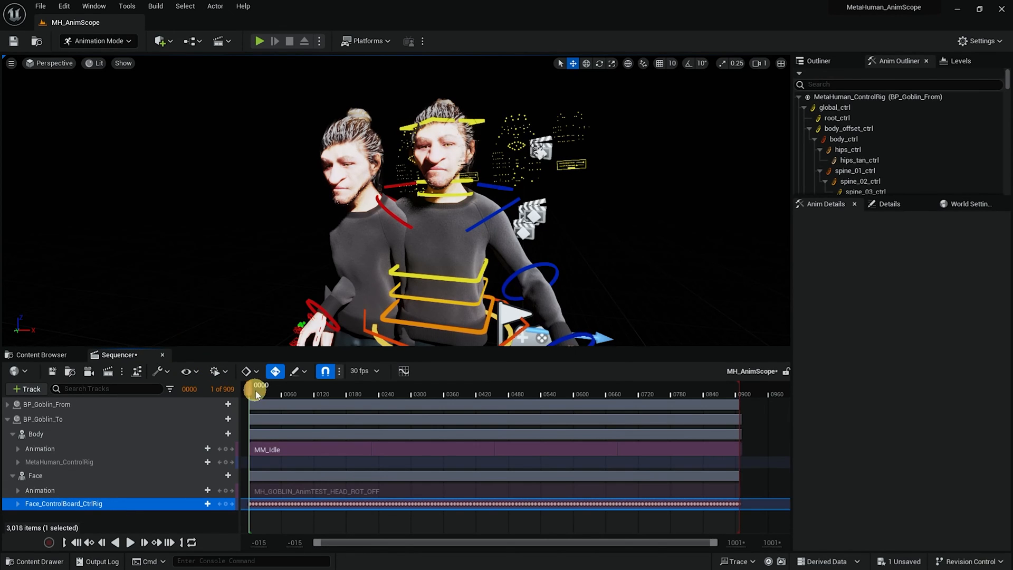
pyautogui.moveTo(256, 390)
pyautogui.mouseDown()
pyautogui.moveTo(331, 391)
pyautogui.moveTo(274, 390)
pyautogui.moveTo(276, 376)
pyautogui.moveTo(306, 375)
pyautogui.moveTo(244, 377)
pyautogui.moveTo(334, 384)
pyautogui.moveTo(249, 377)
pyautogui.mouseUp()
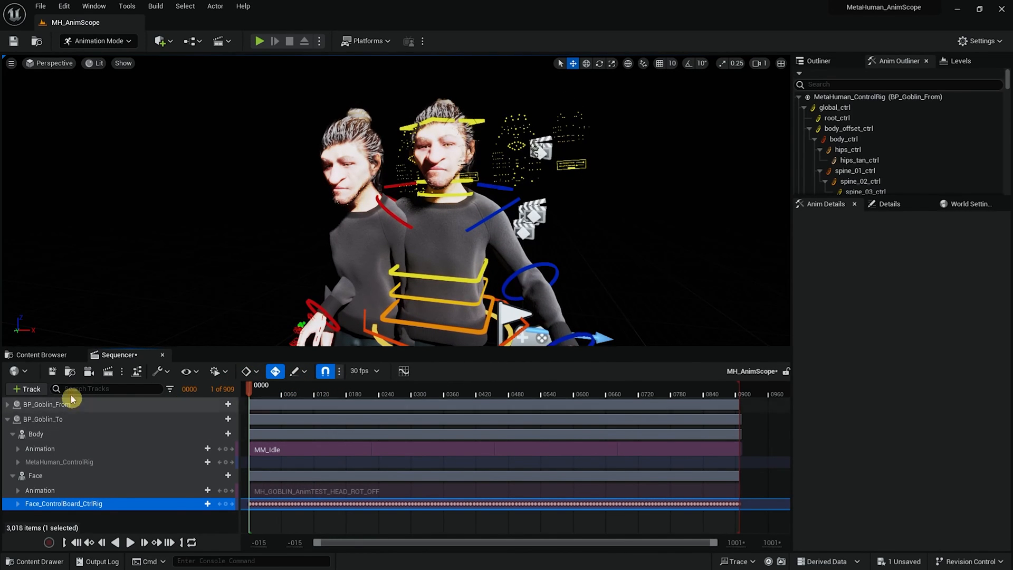
# Save the sequence with the baked face animation, along with every other modified file in the project
pyautogui.click(53, 371)
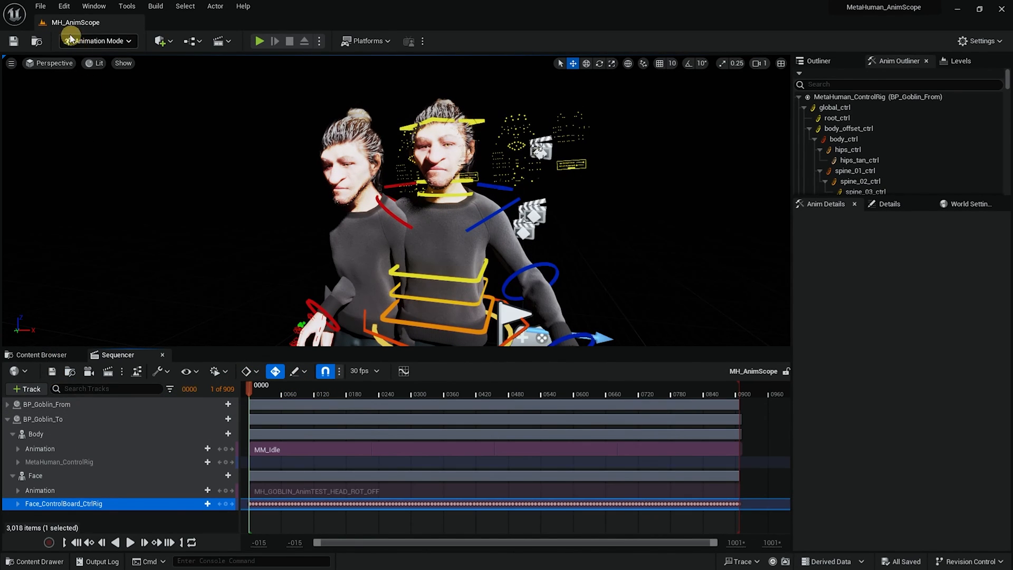
pyautogui.click(40, 6)
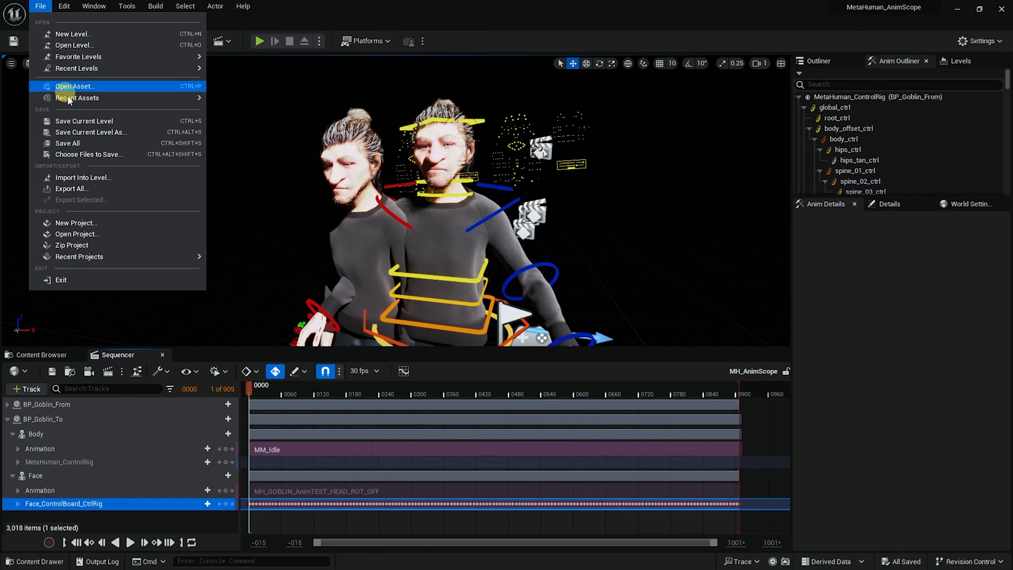
pyautogui.click(88, 144)
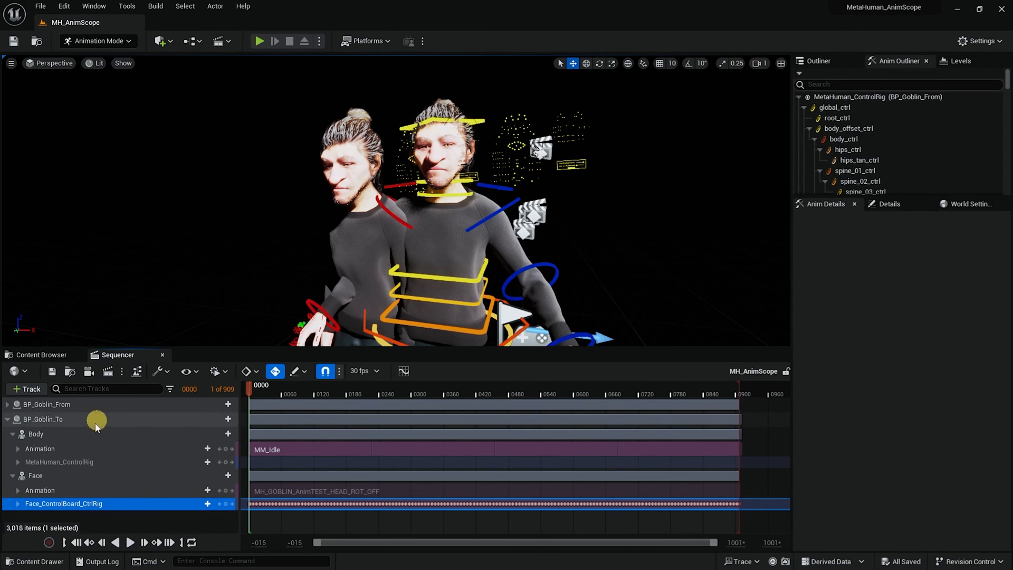
# Bake BP_Goblin_To's Body animation to MetaHuman_ControlRig using the default baking options
pyautogui.click(87, 432)
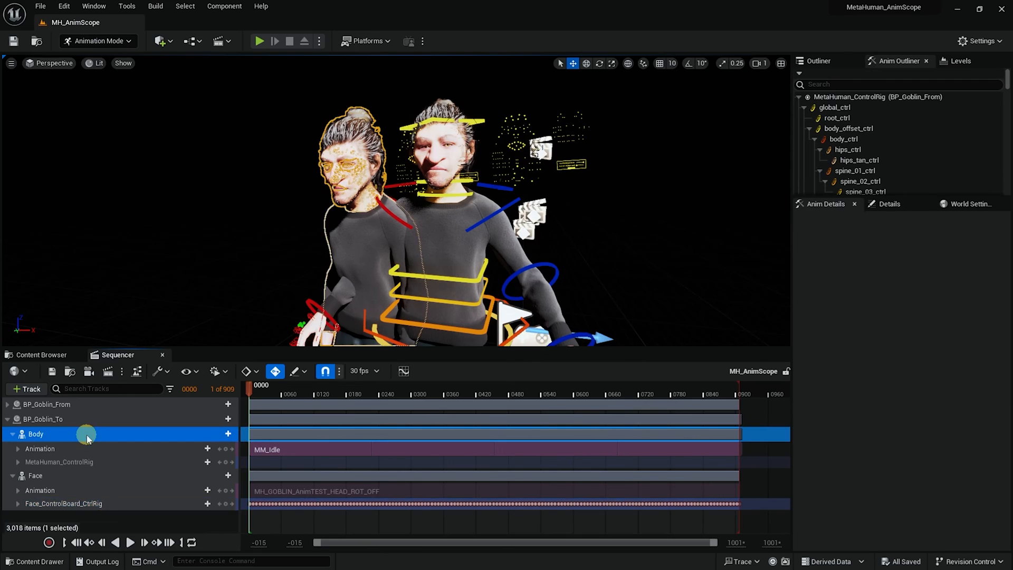
pyautogui.rightClick(86, 435)
pyautogui.moveTo(204, 247)
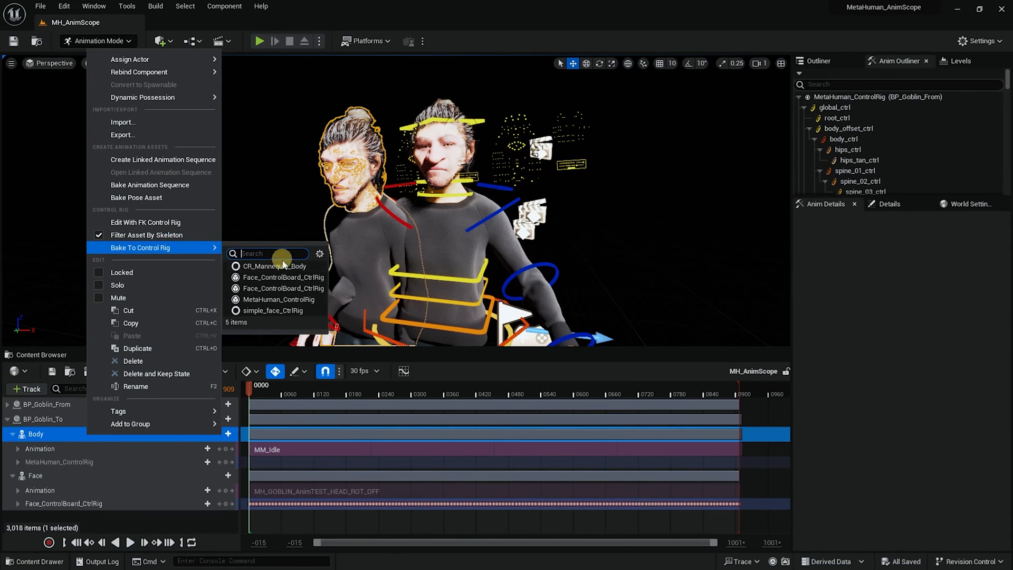
pyautogui.click(263, 299)
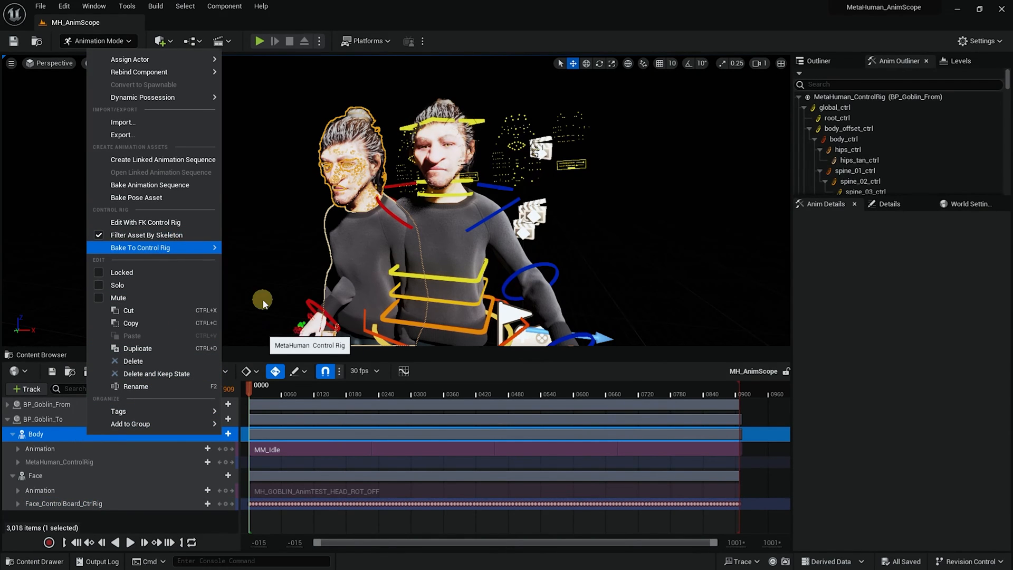
pyautogui.click(574, 403)
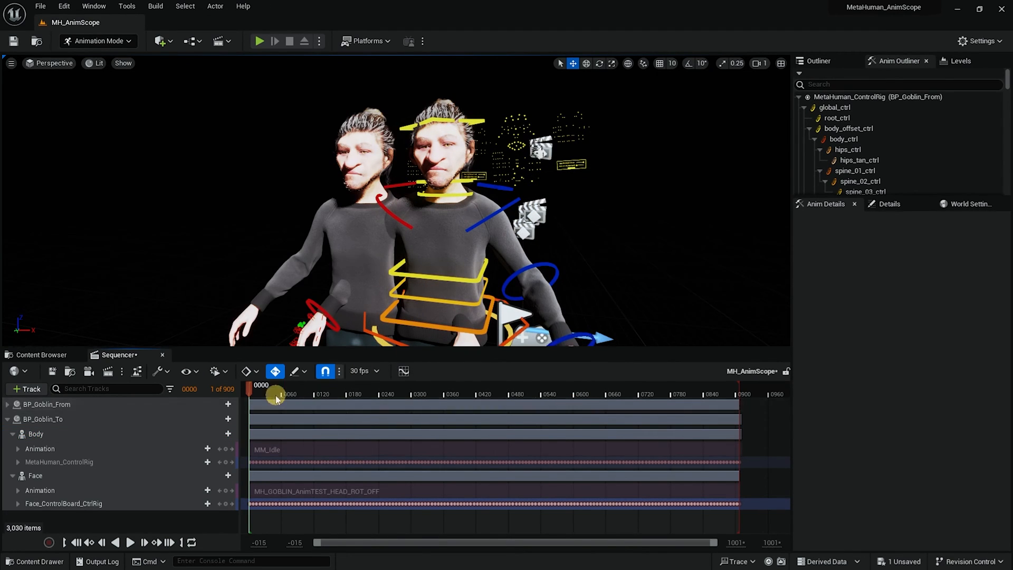
pyautogui.moveTo(277, 398); pyautogui.dragTo(231, 406)
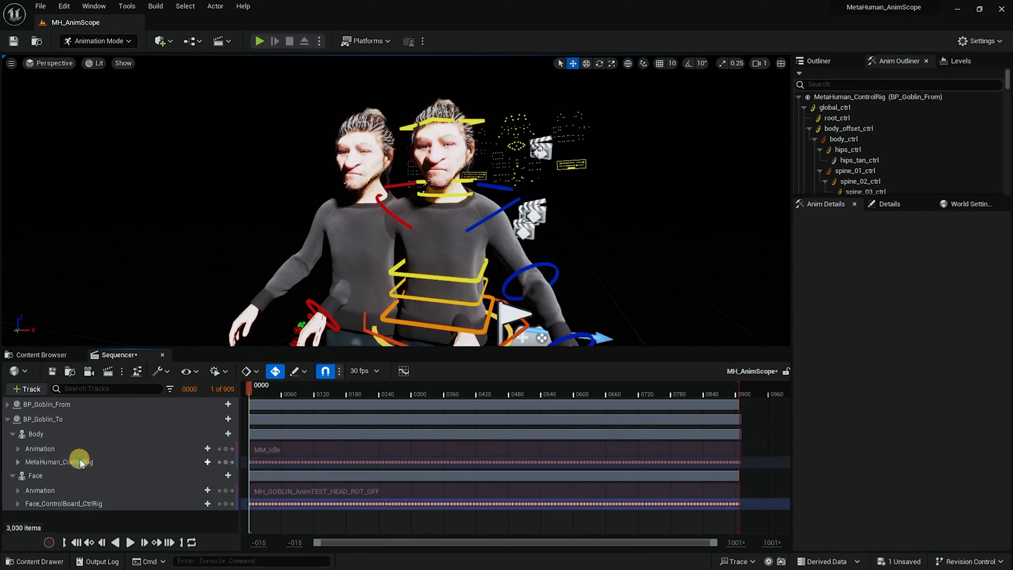
# Unmute BP_Goblin_To's MetaHuman_ControlRig track and scrub the timeline to check the baked body animation
pyautogui.click(57, 462)
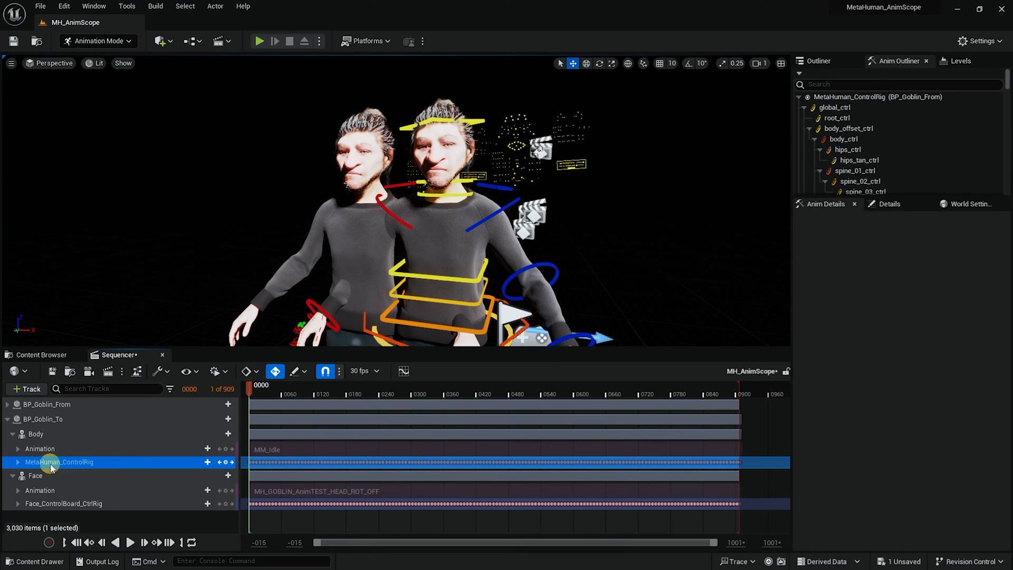
pyautogui.rightClick(78, 468)
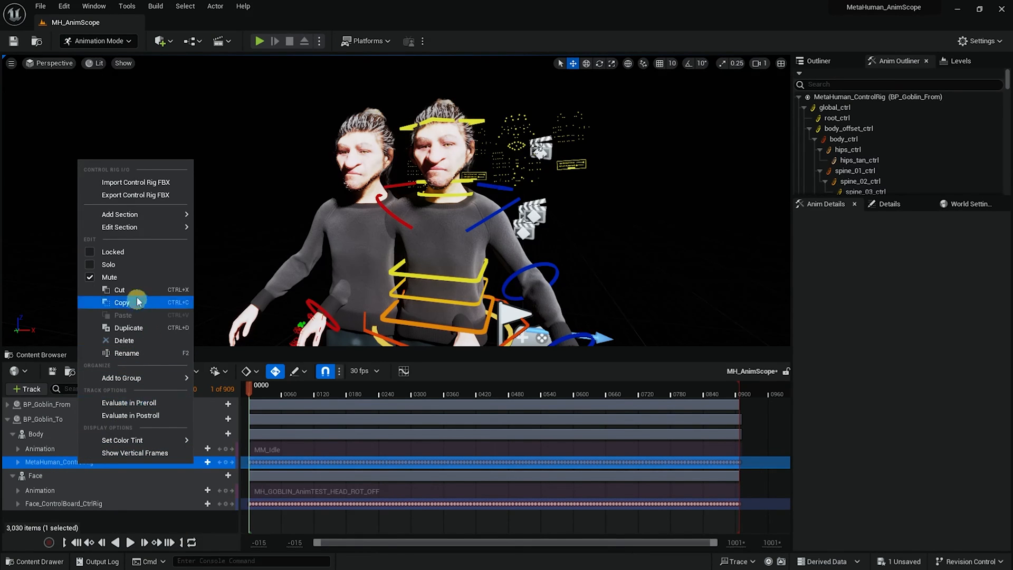
pyautogui.click(132, 277)
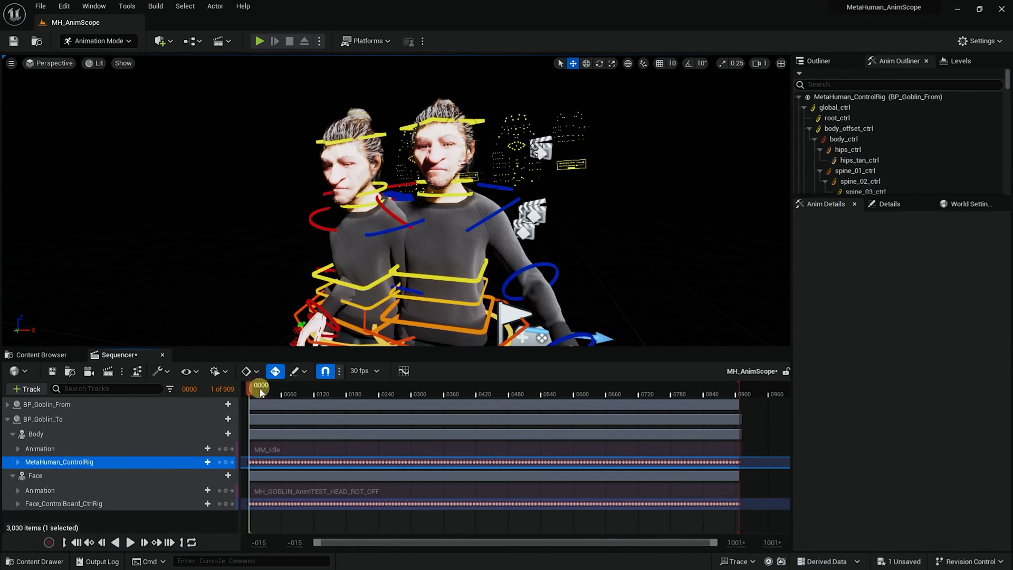
pyautogui.moveTo(261, 392); pyautogui.dragTo(229, 411)
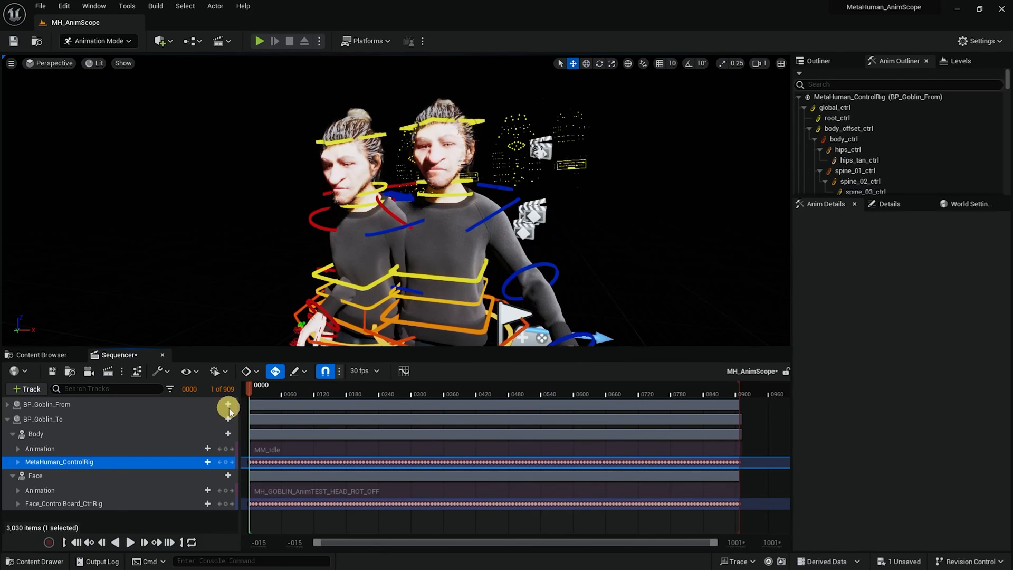
# Select the BP_Goblin_To character in the viewport and frame both goblins' upper bodies to examine their control rigs
pyautogui.moveTo(490, 232); pyautogui.dragTo(543, 205, button='middle')
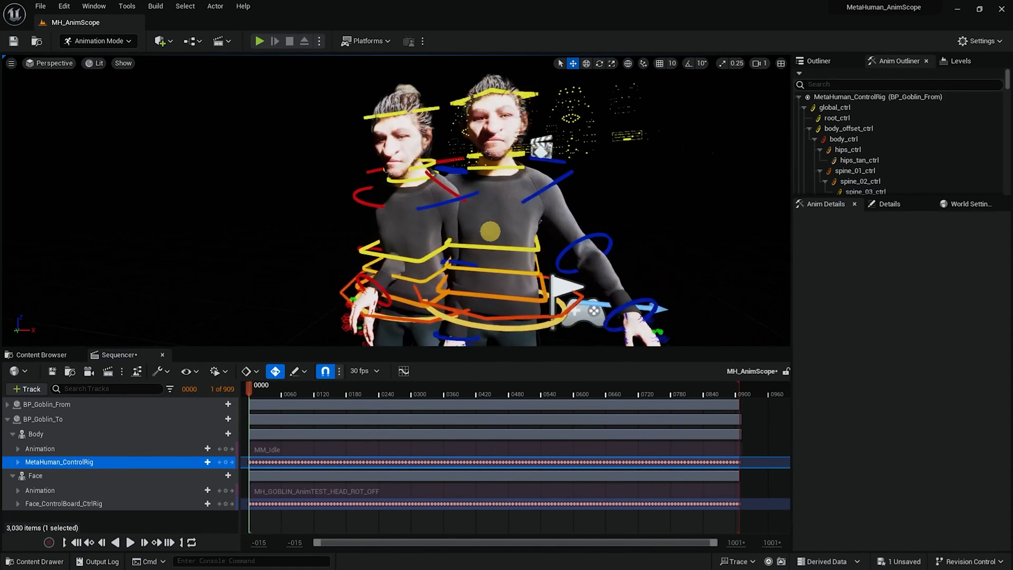
pyautogui.click(418, 200)
pyautogui.press('f')
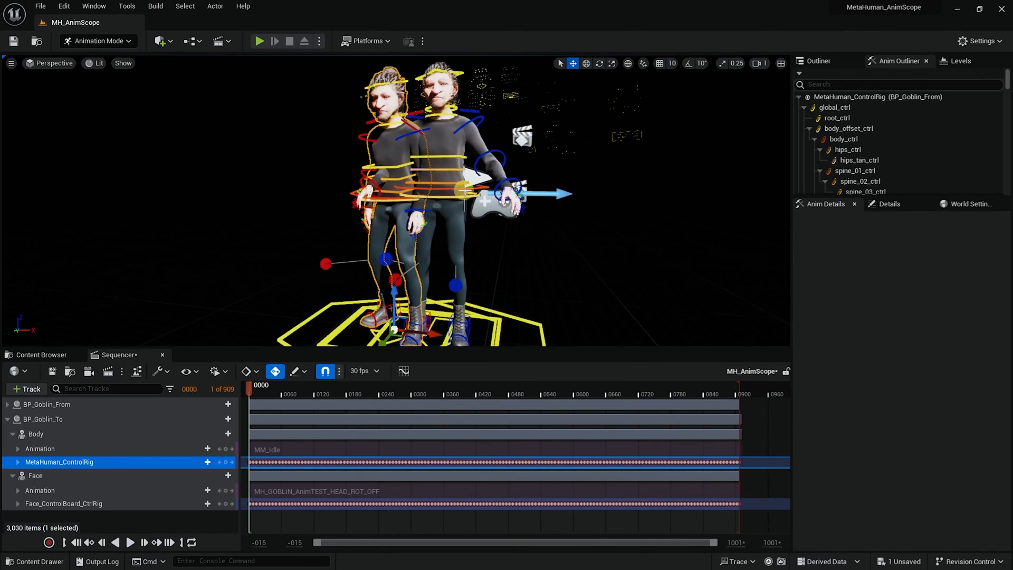
pyautogui.scroll(4, 476, 174)
pyautogui.moveTo(477, 174); pyautogui.dragTo(453, 301, button='middle')
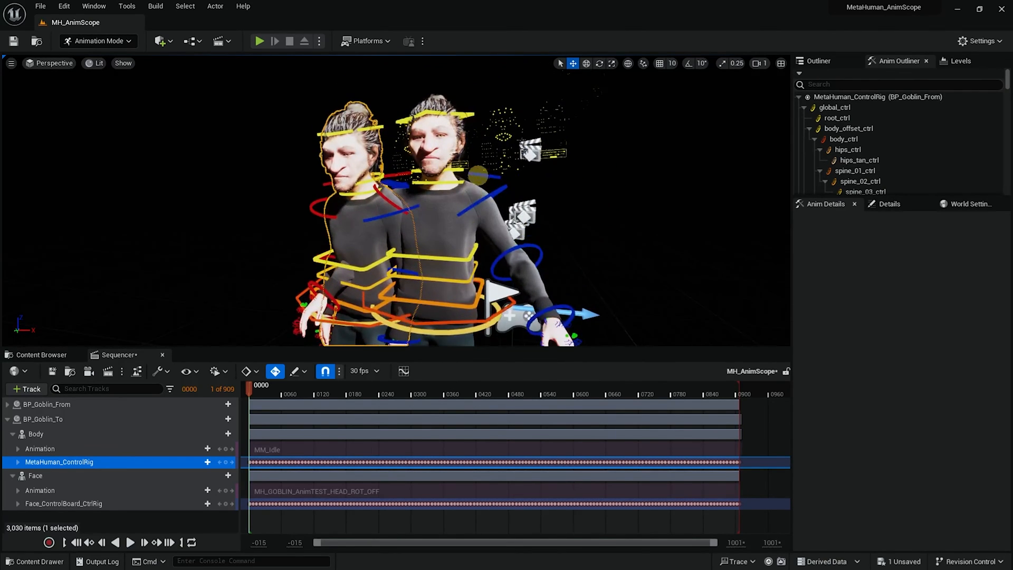
# Add an Additive section to BP_Goblin_To's body MetaHuman_ControlRig track and check that Key This Section is enabled for it
pyautogui.scroll(4, 476, 174)
pyautogui.moveTo(476, 174); pyautogui.dragTo(500, 140, button='middle')
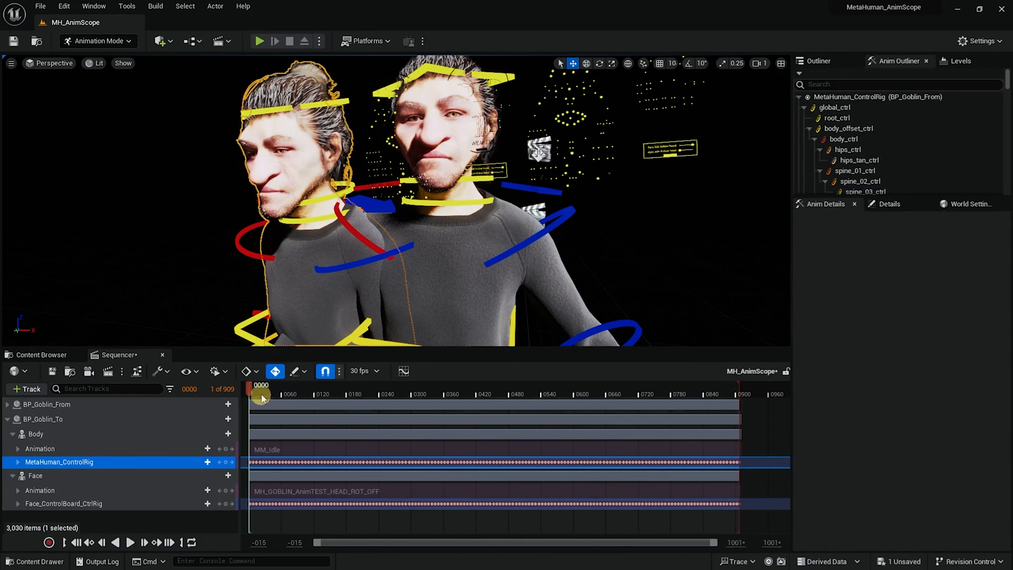
pyautogui.moveTo(251, 390)
pyautogui.mouseDown()
pyautogui.moveTo(317, 395)
pyautogui.moveTo(250, 398)
pyautogui.mouseUp()
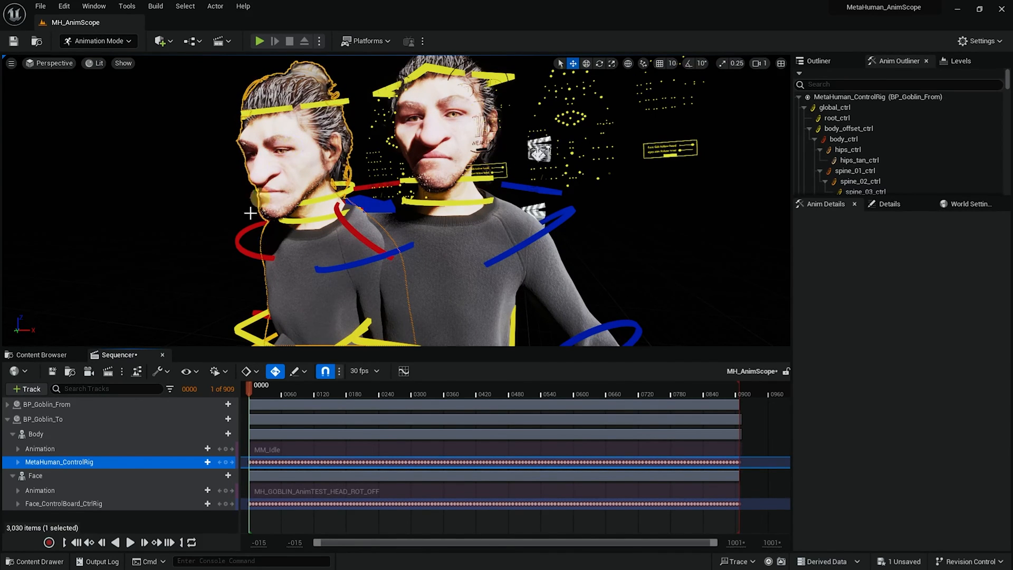
pyautogui.click(13, 434)
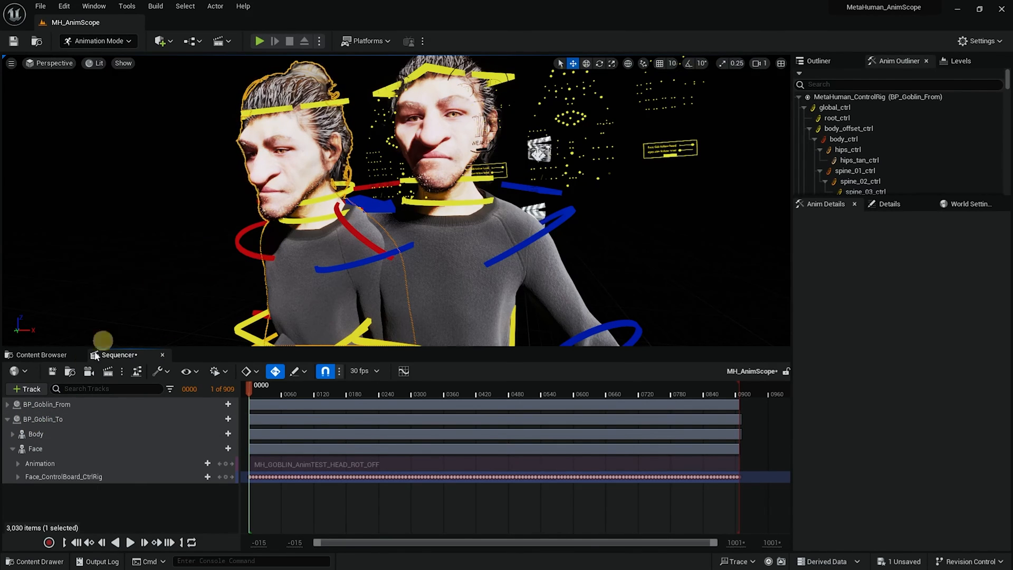
pyautogui.click(12, 434)
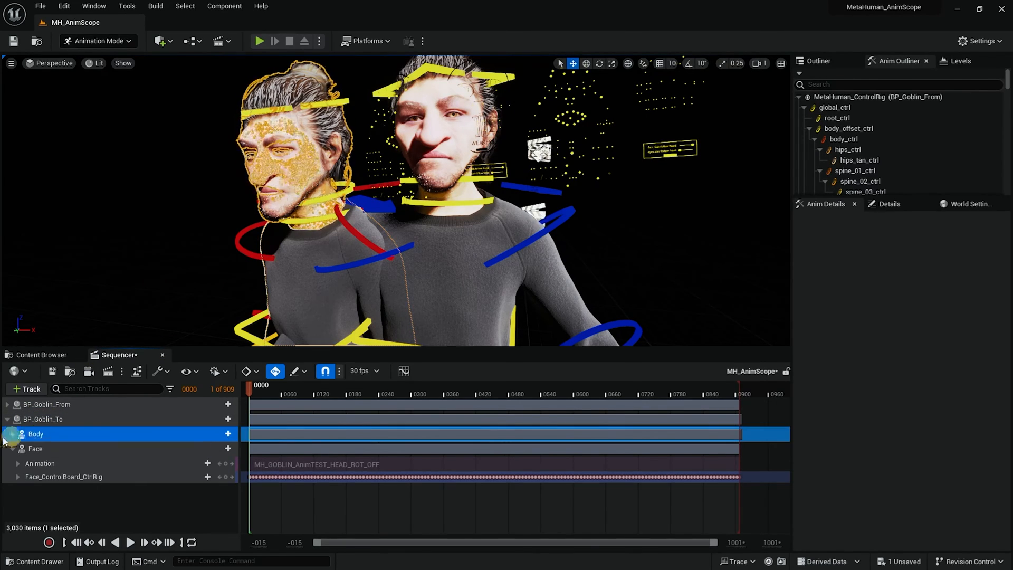
pyautogui.click(12, 433)
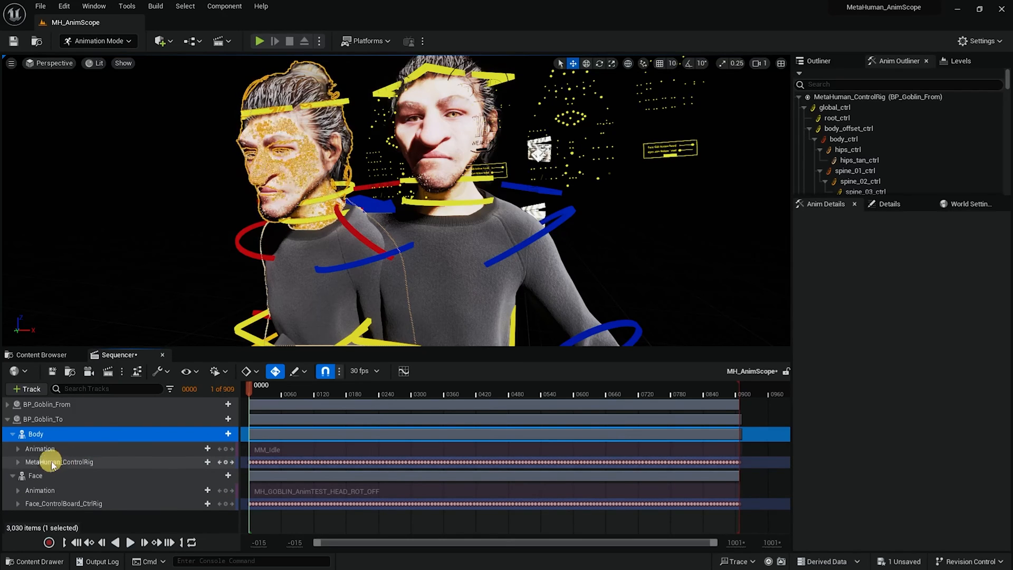
pyautogui.click(85, 462)
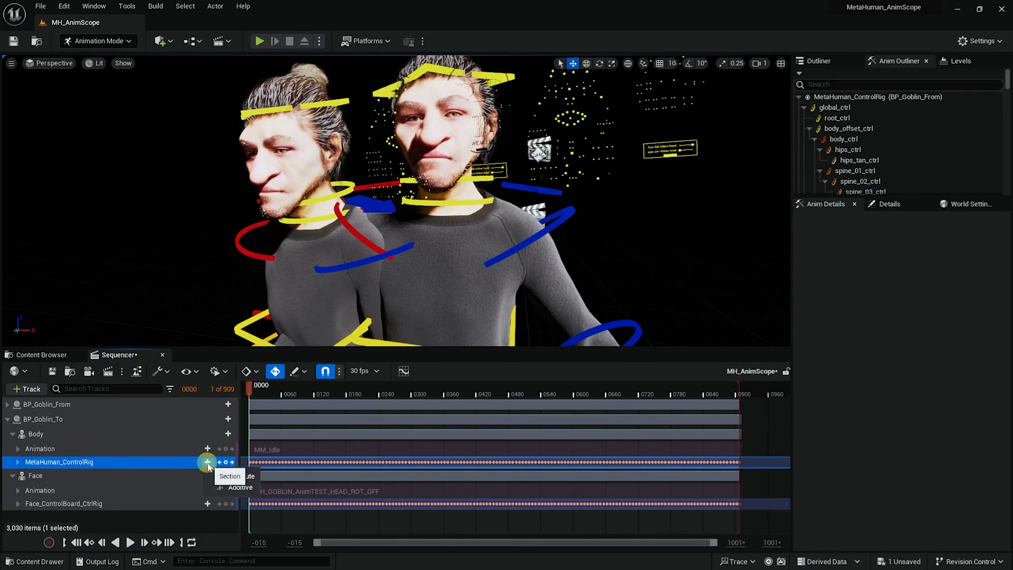
pyautogui.click(250, 489)
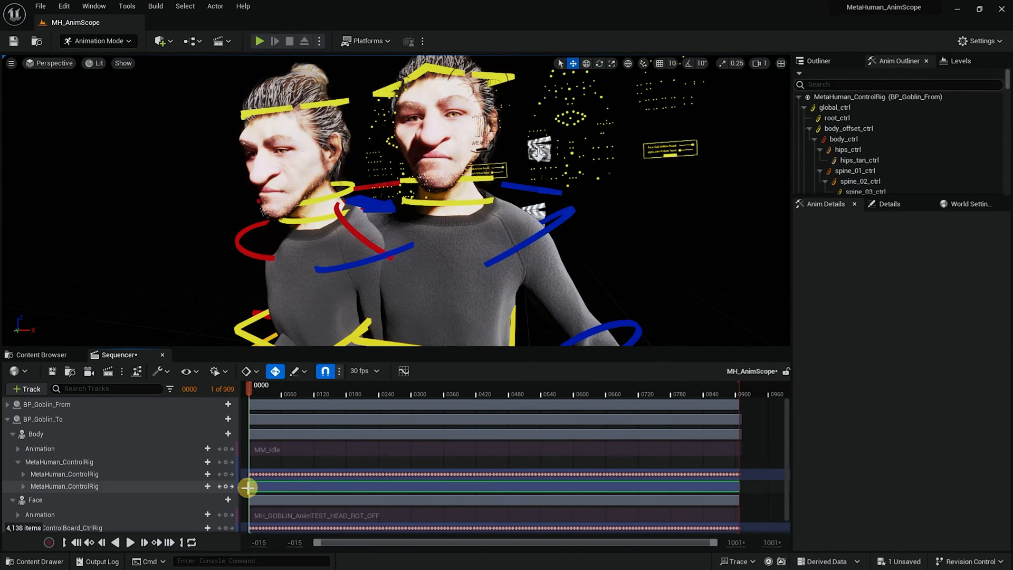
pyautogui.rightClick(292, 487)
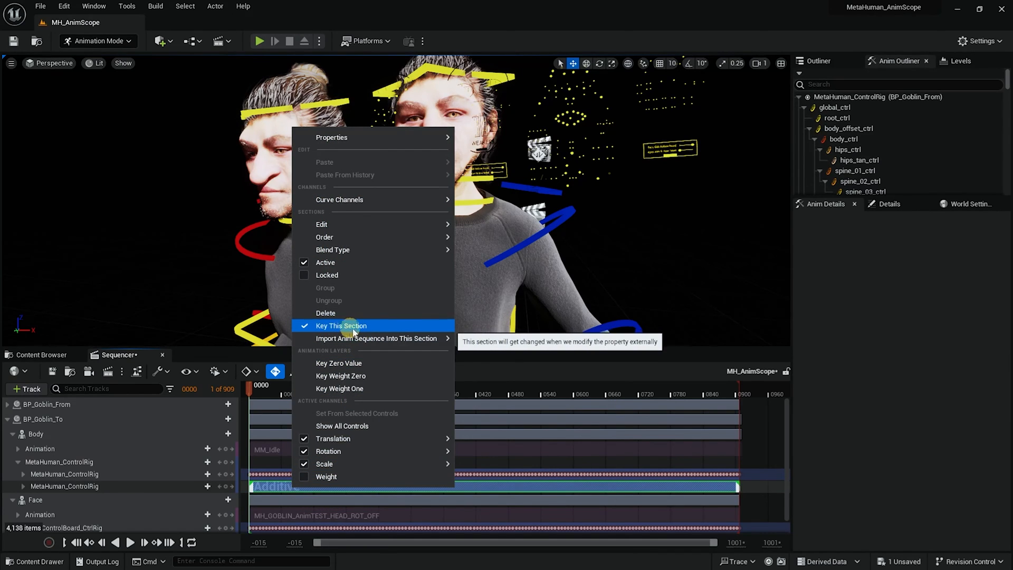
pyautogui.click(263, 489)
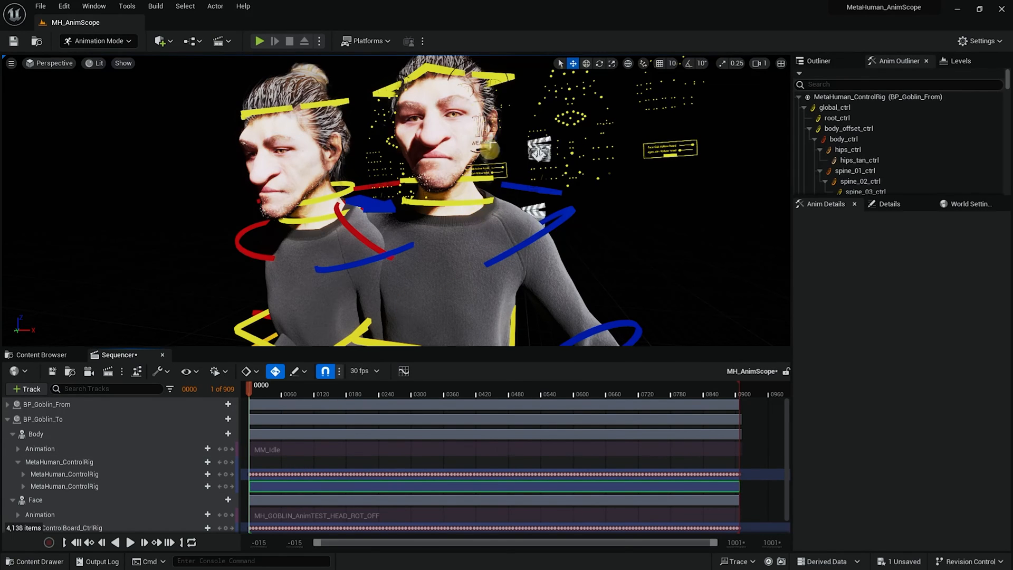
pyautogui.click(481, 201)
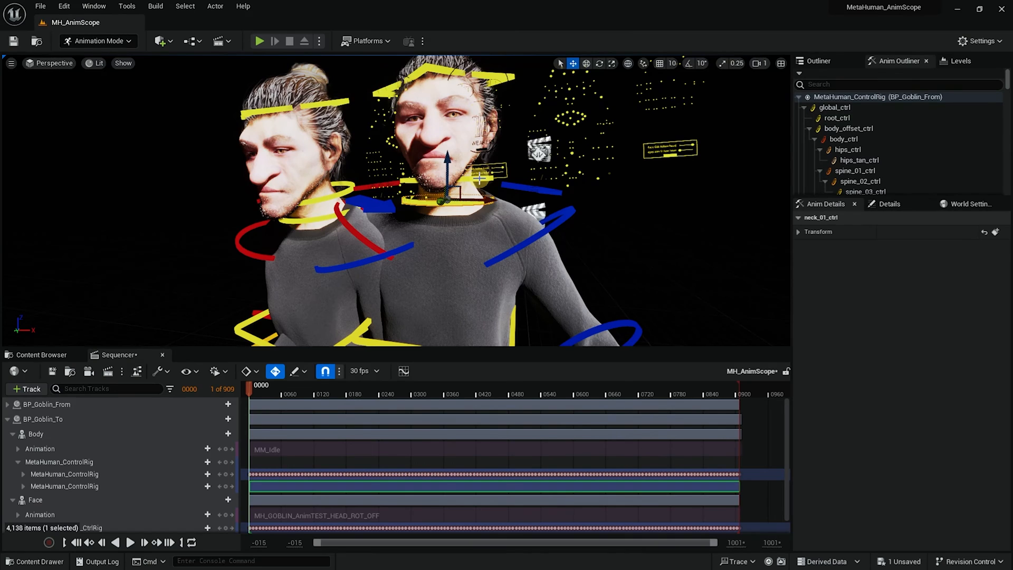
pyautogui.keyDown('ctrl'); pyautogui.click(480, 178); pyautogui.keyUp('ctrl')
pyautogui.moveTo(505, 222); pyautogui.dragTo(510, 224, button='middle')
pyautogui.scroll(2, 509, 224)
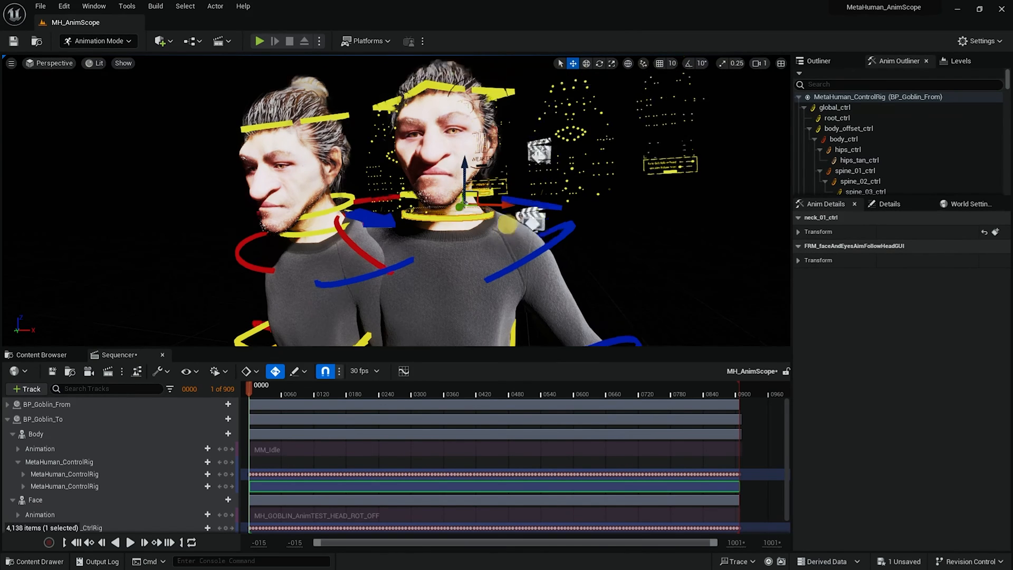
pyautogui.scroll(4, 509, 224)
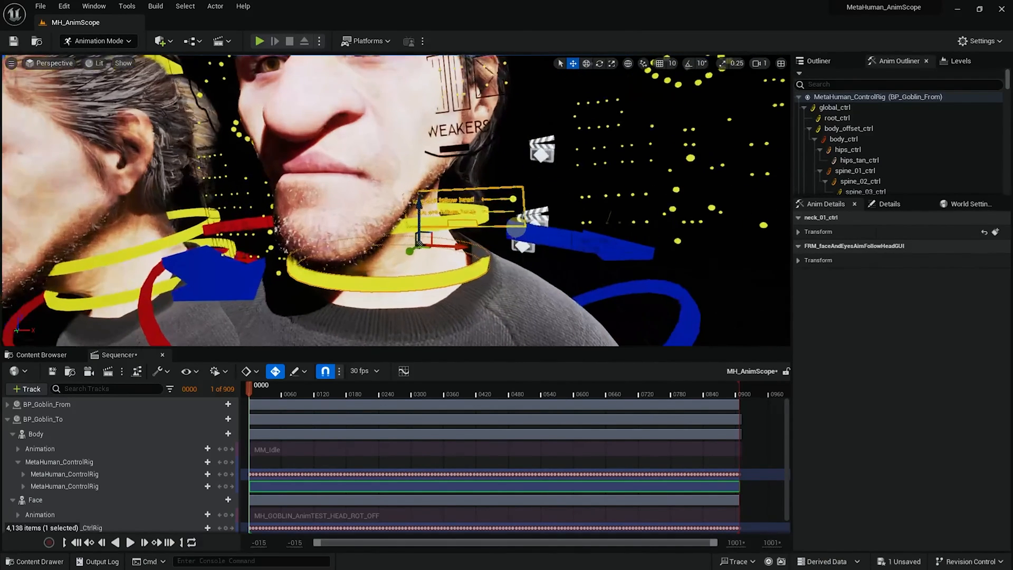
pyautogui.click(571, 270)
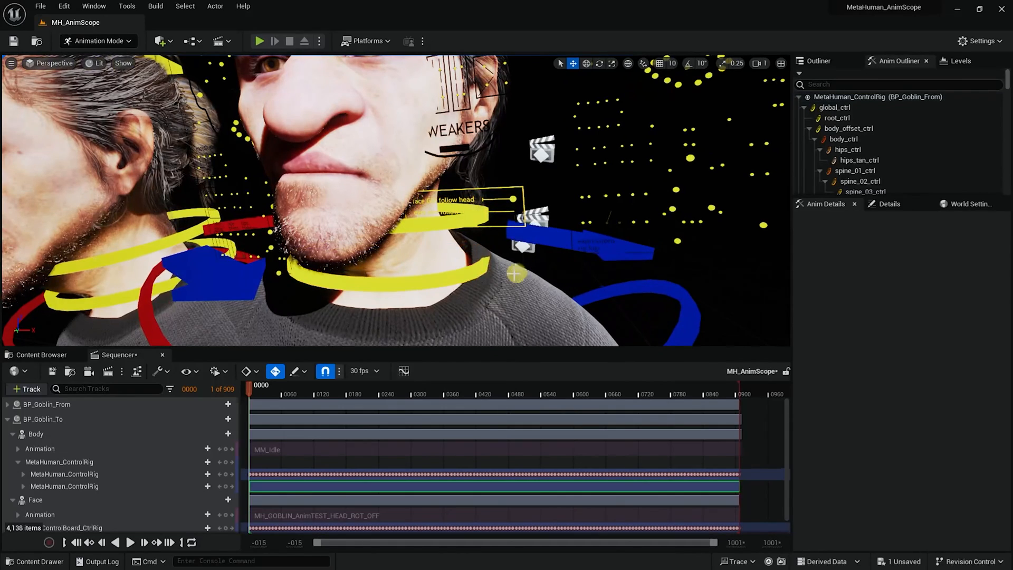
pyautogui.click(461, 268)
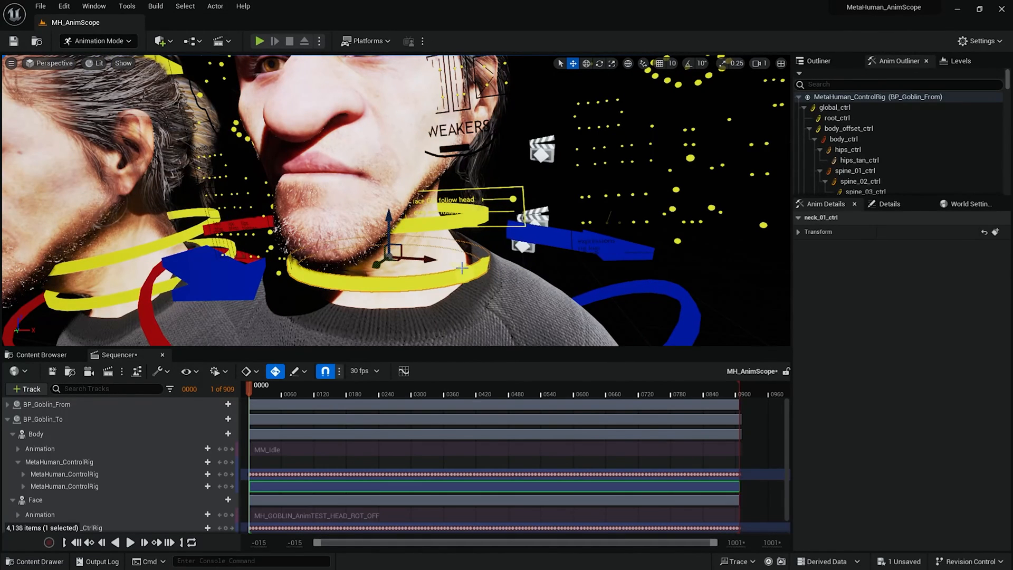
pyautogui.keyDown('ctrl'); pyautogui.click(447, 227); pyautogui.keyUp('ctrl')
# Select neck_01_ctrl, neck_02_ctrl and head_ctrl together on the BP_Goblin_From body rig
pyautogui.keyDown('alt'); pyautogui.moveTo(537, 190); pyautogui.dragTo(543, 175); pyautogui.keyUp('alt')
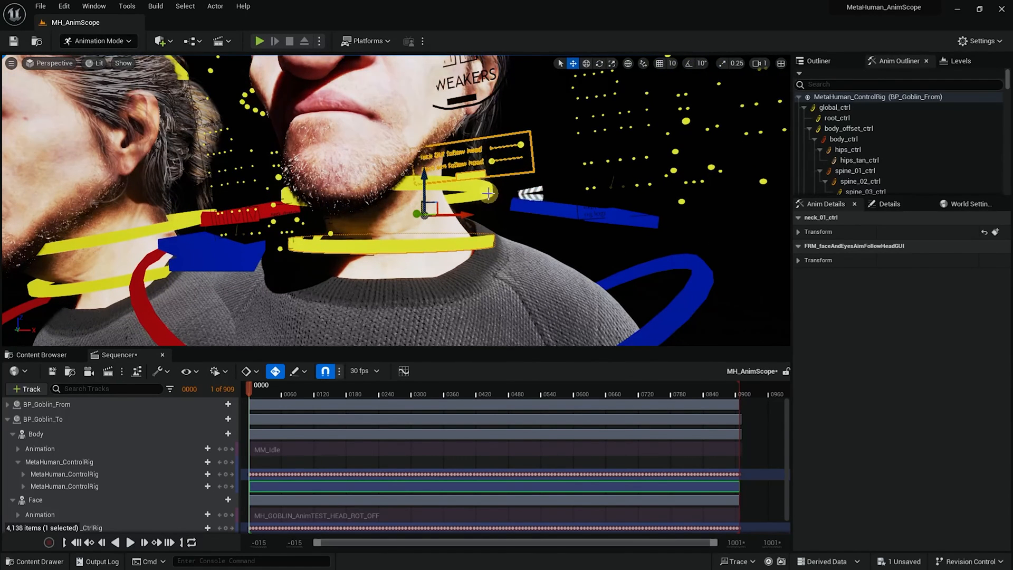
pyautogui.click(488, 194)
pyautogui.click(485, 243)
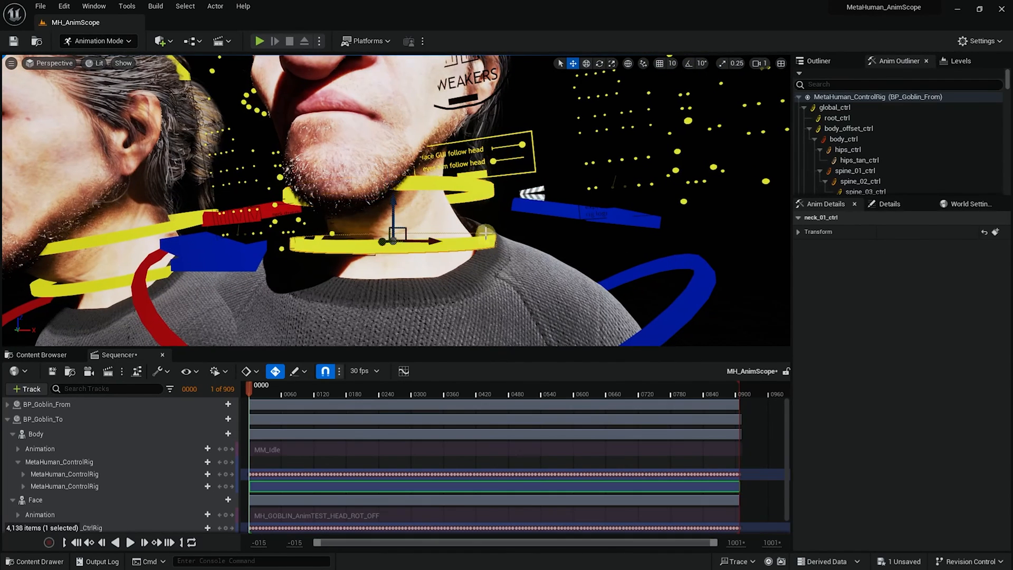
pyautogui.keyDown('shift'); pyautogui.click(486, 194); pyautogui.keyUp('shift')
pyautogui.press('f')
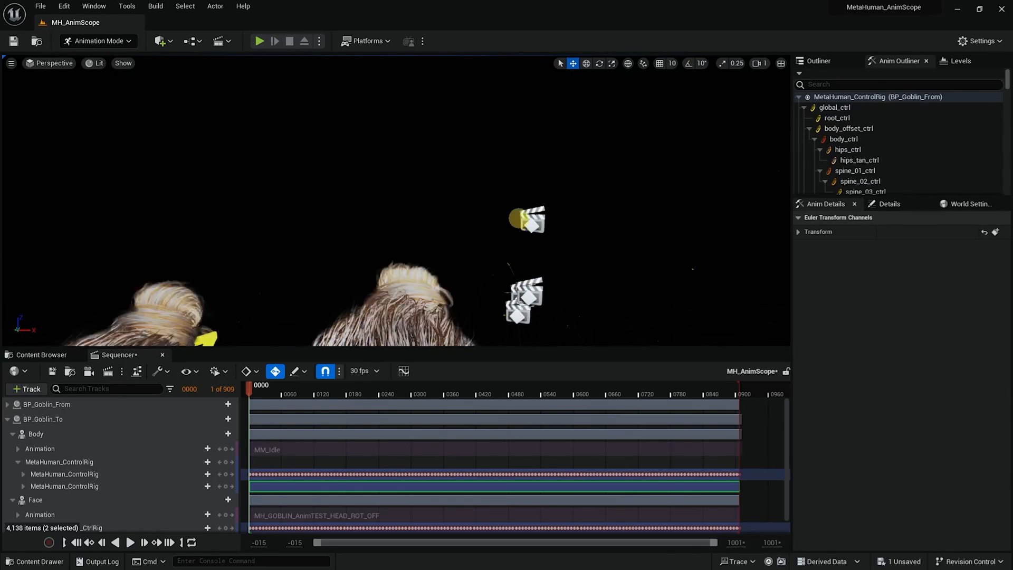
pyautogui.moveTo(518, 217); pyautogui.dragTo(518, 224, button='middle')
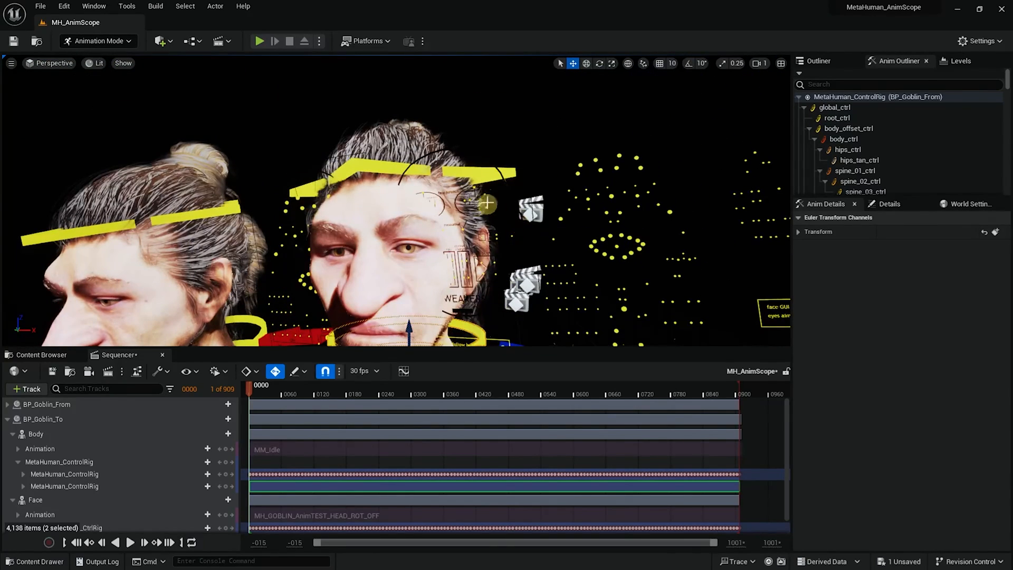
pyautogui.click(483, 174)
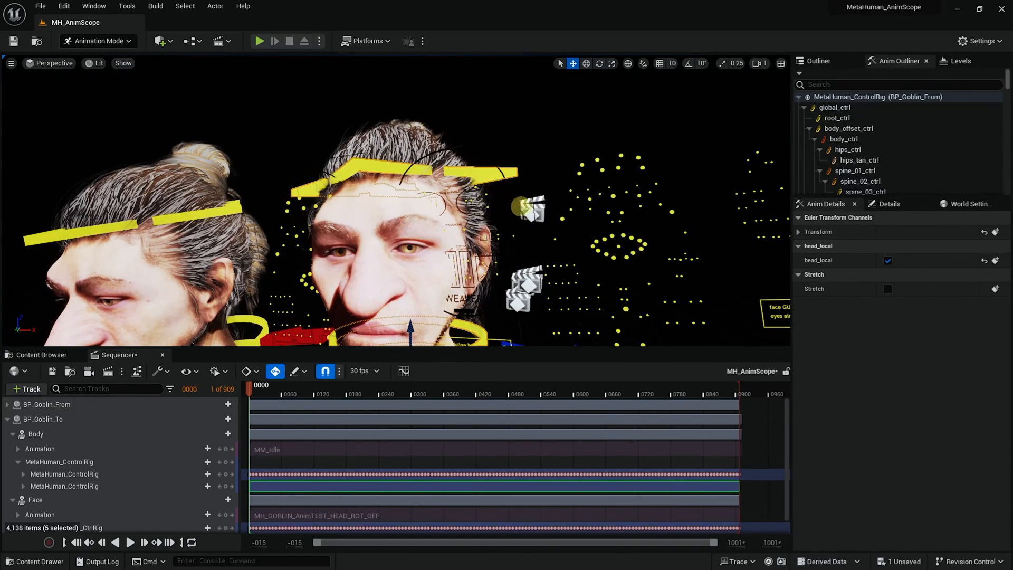
pyautogui.scroll(-5, 396, 211)
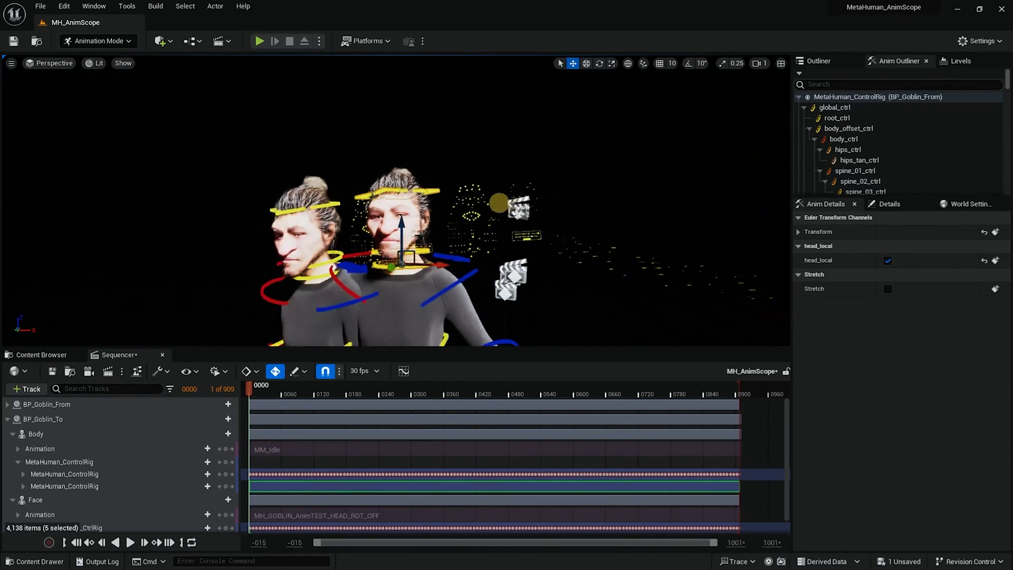
# Filter the sequence tracks to Selected Control Rig Controls and expand the channels of head_ctrl, neck_01_ctrl and neck_02_ctrl
pyautogui.click(169, 389)
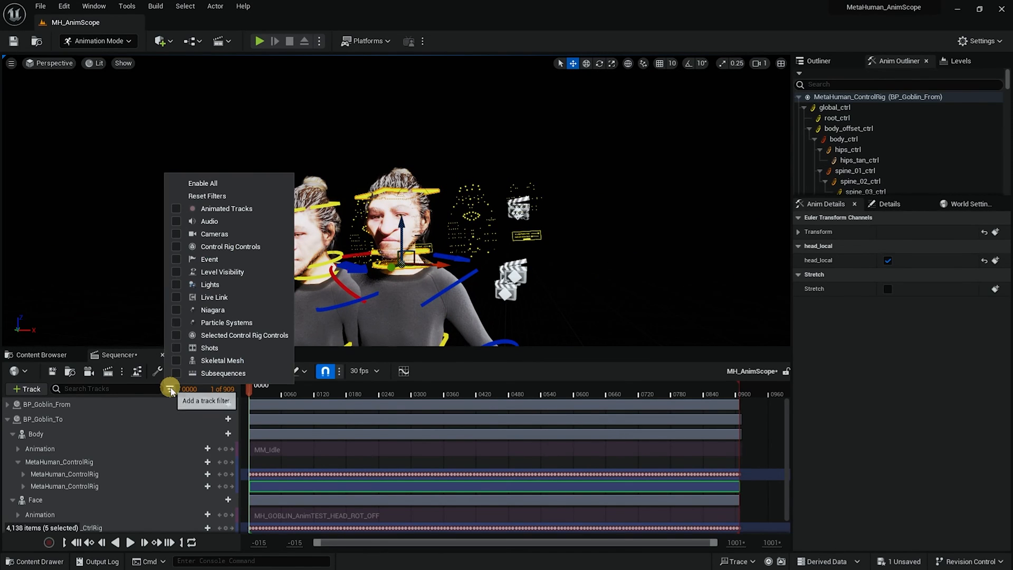
pyautogui.click(239, 336)
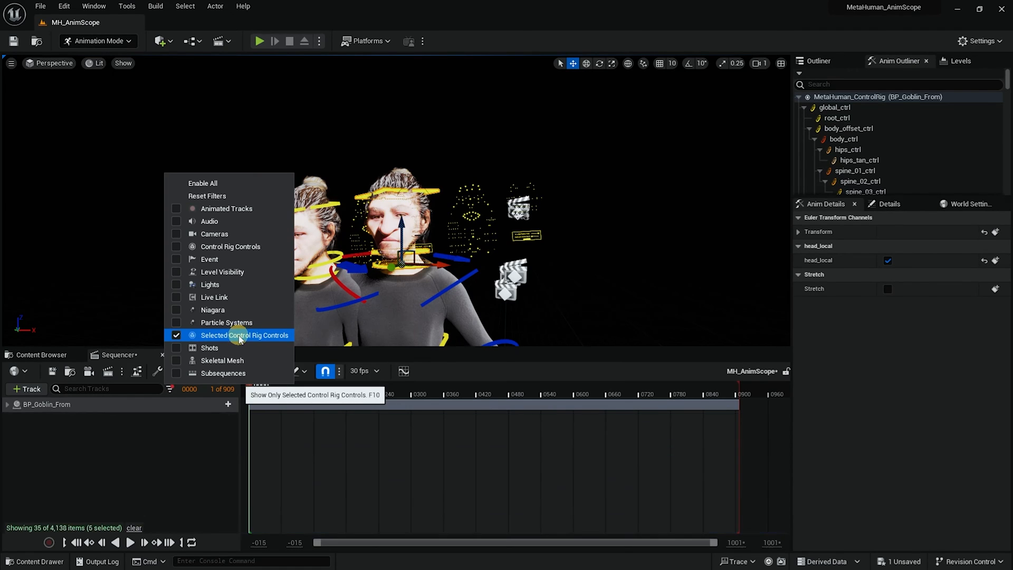
pyautogui.click(9, 405)
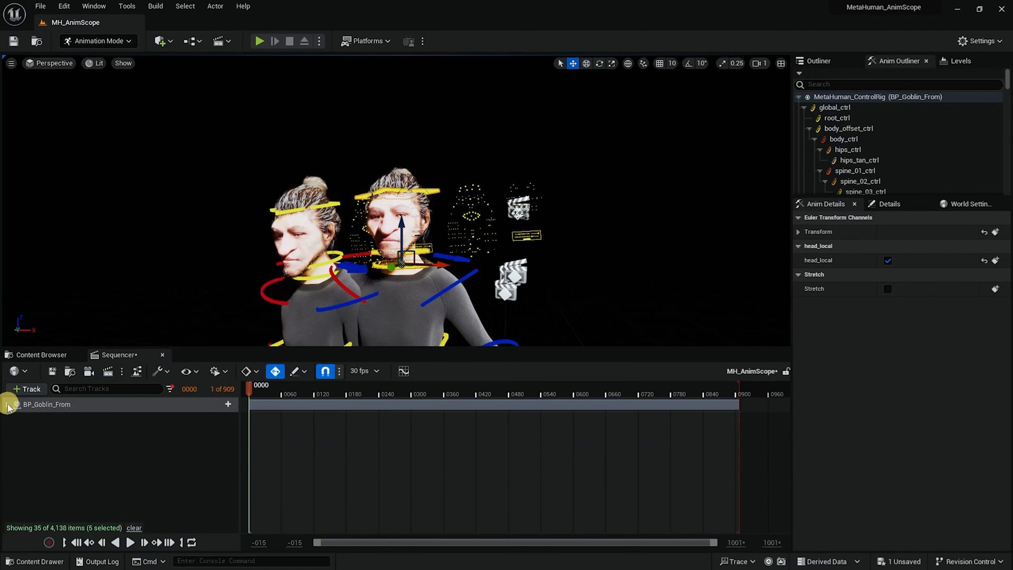
pyautogui.click(9, 405)
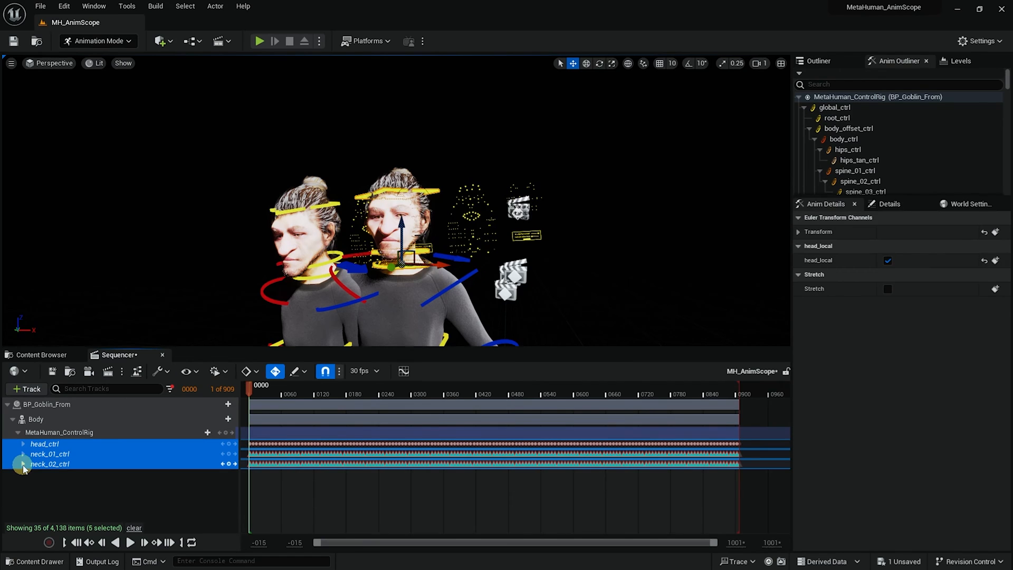
pyautogui.click(23, 464)
pyautogui.click(23, 453)
pyautogui.click(24, 444)
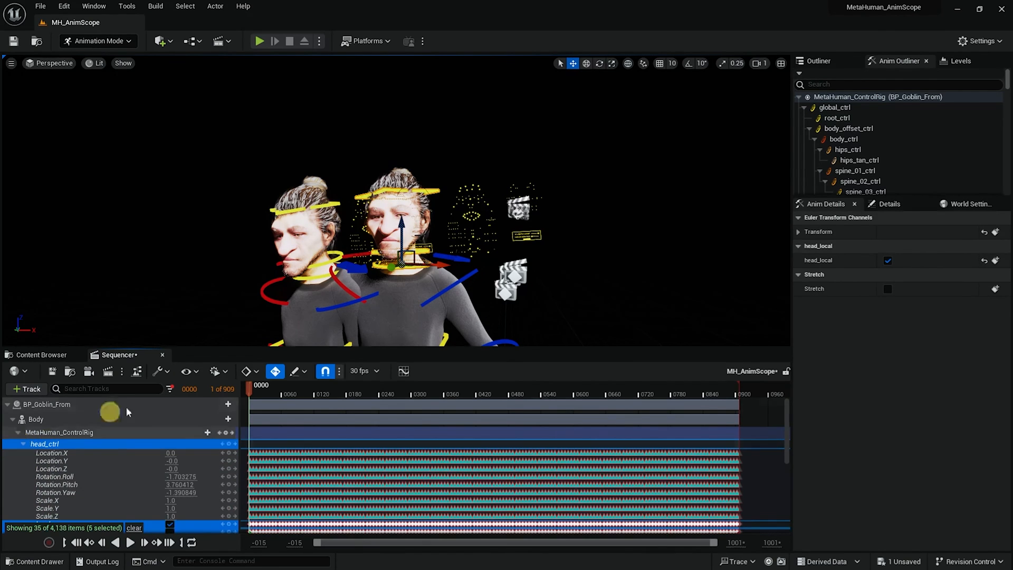
# Select the Rotation Roll, Pitch and Yaw channels of neck_02_ctrl and neck_01_ctrl together
pyautogui.scroll(-5, 136, 446)
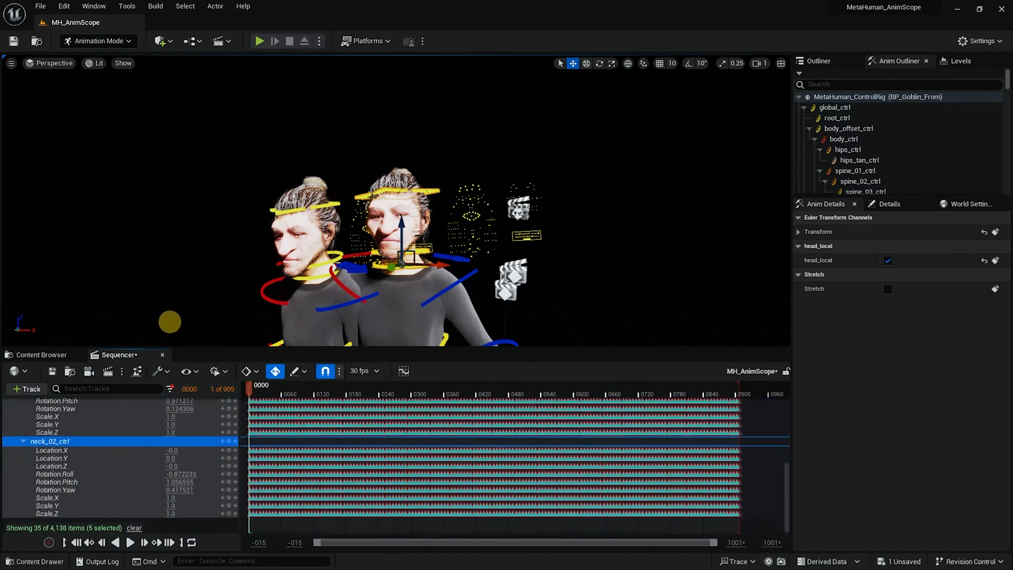
pyautogui.click(79, 490)
pyautogui.keyDown('ctrl'); pyautogui.click(79, 482); pyautogui.keyUp('ctrl')
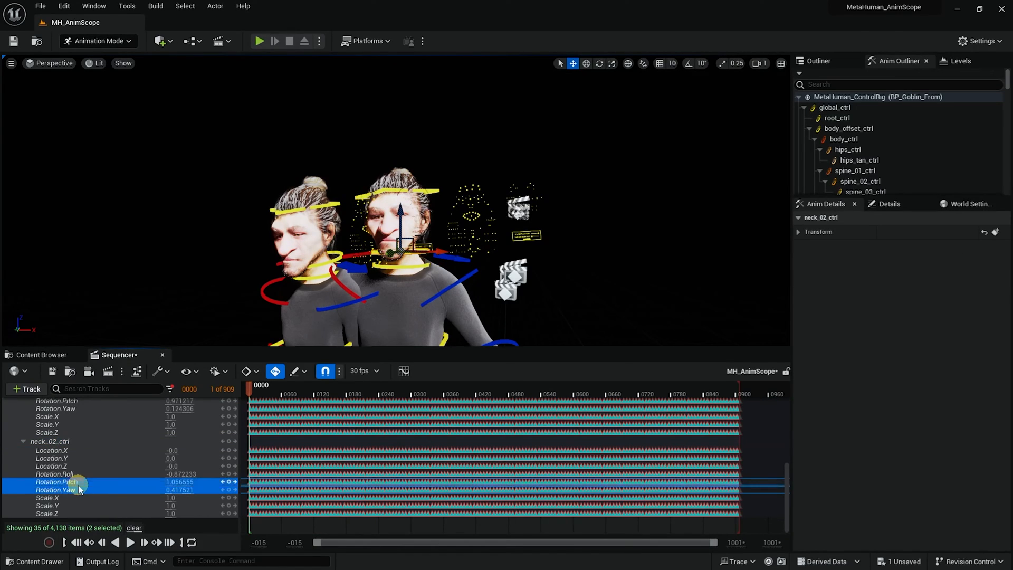
pyautogui.keyDown('ctrl'); pyautogui.click(74, 474); pyautogui.keyUp('ctrl')
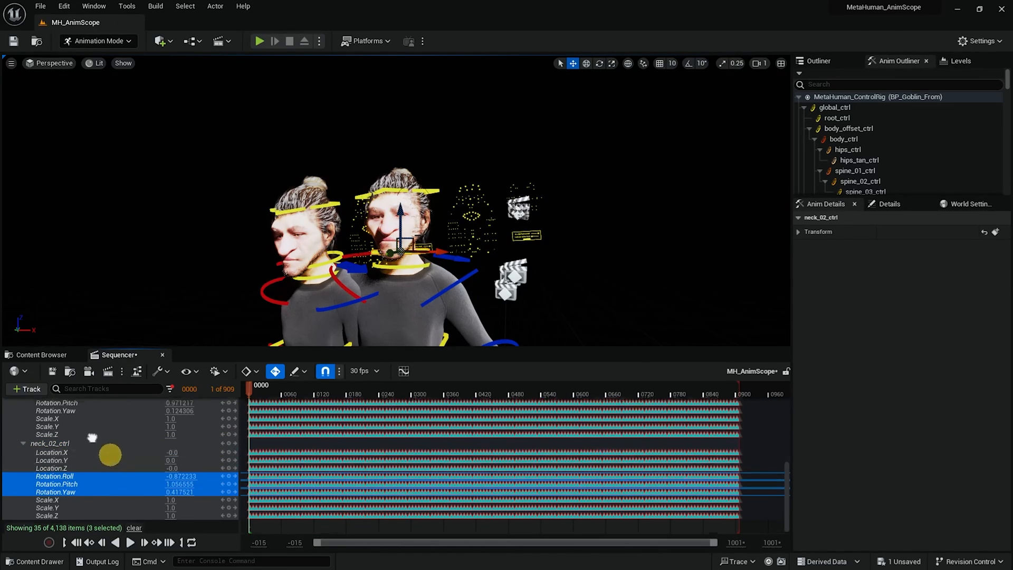
pyautogui.scroll(3, 95, 484)
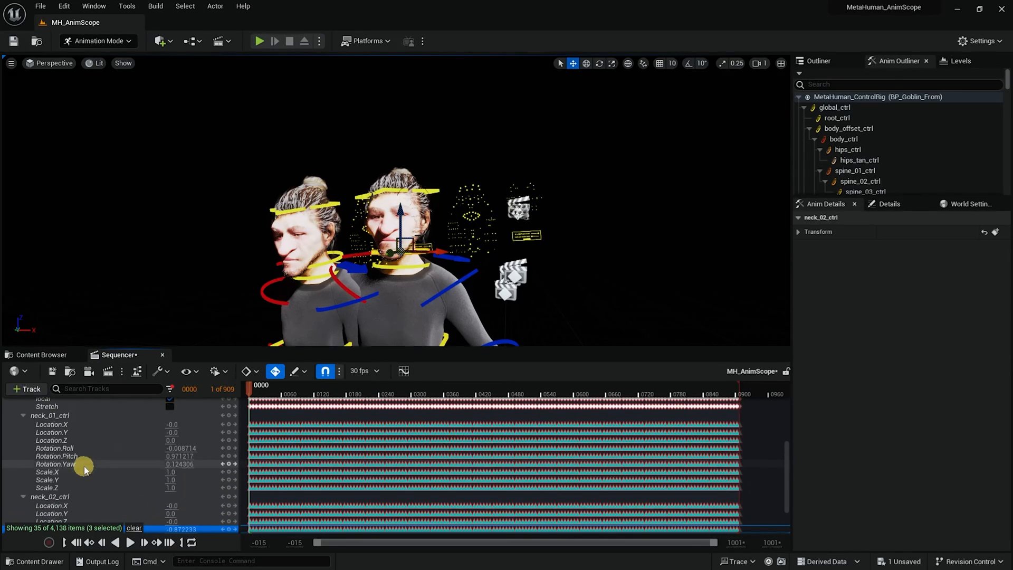
pyautogui.keyDown('ctrl'); pyautogui.click(84, 464); pyautogui.keyUp('ctrl')
pyautogui.keyDown('ctrl'); pyautogui.click(79, 456); pyautogui.keyUp('ctrl')
pyautogui.keyDown('ctrl'); pyautogui.click(94, 448); pyautogui.keyUp('ctrl')
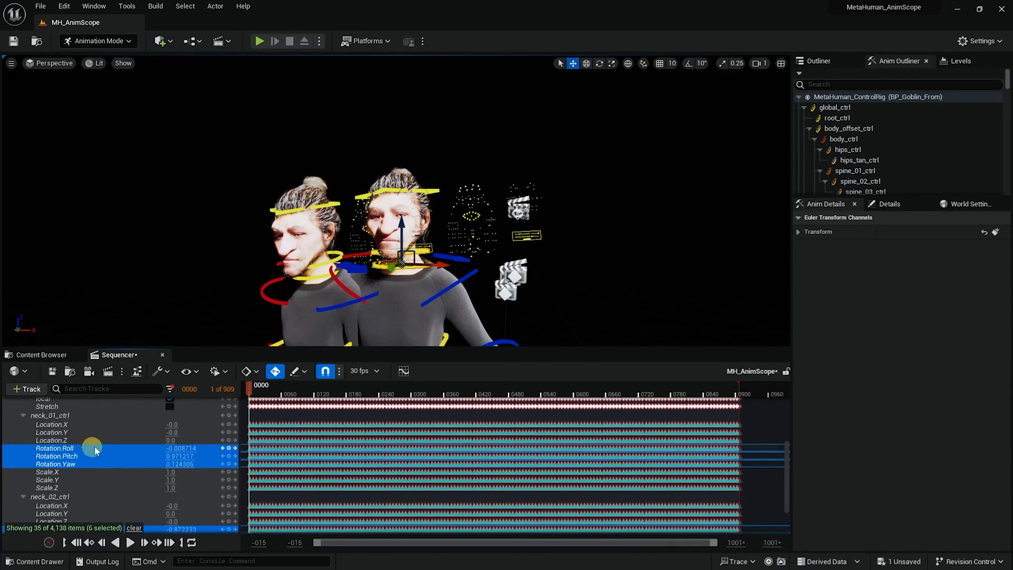
# Add head_ctrl's Rotation Roll, Pitch and Yaw channels to the selected neck rotation channels
pyautogui.scroll(3, 101, 454)
pyautogui.scroll(3, 95, 475)
pyautogui.keyDown('ctrl'); pyautogui.click(84, 472); pyautogui.keyUp('ctrl')
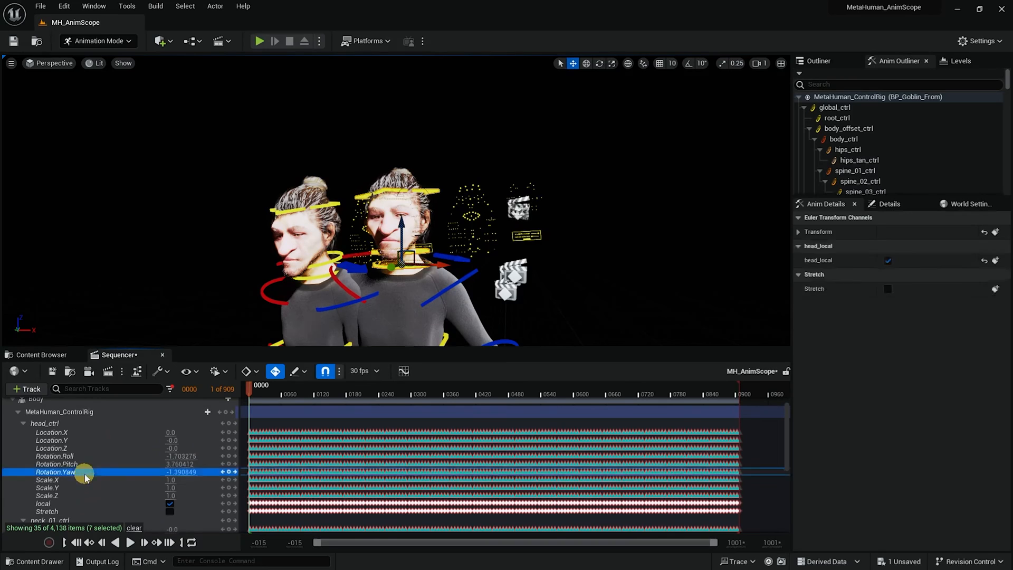
pyautogui.keyDown('ctrl'); pyautogui.click(85, 464); pyautogui.keyUp('ctrl')
pyautogui.keyDown('ctrl'); pyautogui.click(84, 457); pyautogui.keyUp('ctrl')
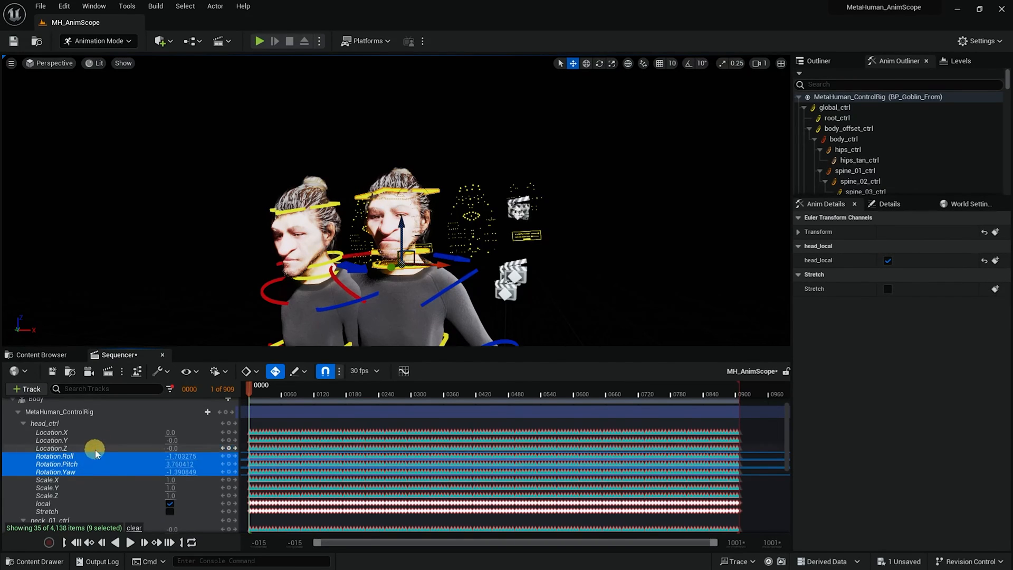
# Select all keys on the Rotation Roll, Pitch and Yaw channels of BP_Goblin_From's head_ctrl, neck_01_ctrl and neck_02_ctrl and copy them
pyautogui.moveTo(541, 491); pyautogui.dragTo(552, 493, button='right')
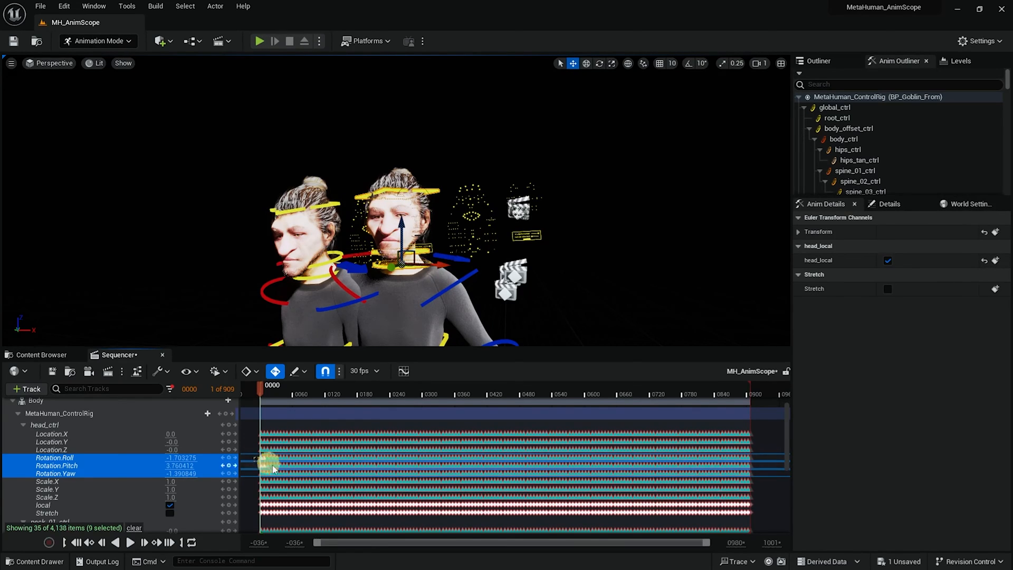
pyautogui.moveTo(337, 478); pyautogui.dragTo(773, 477)
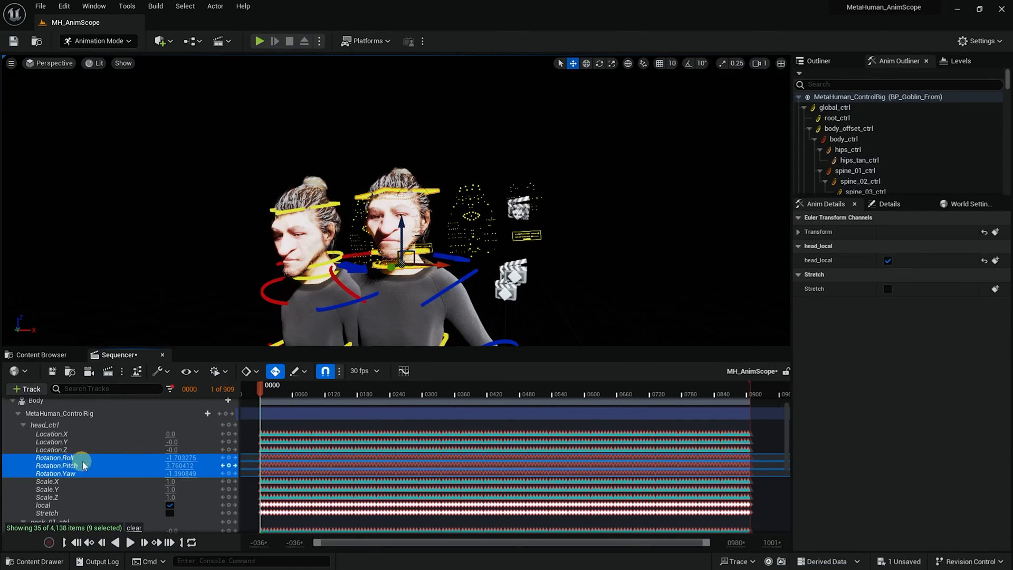
pyautogui.moveTo(404, 482); pyautogui.dragTo(403, 376, button='right')
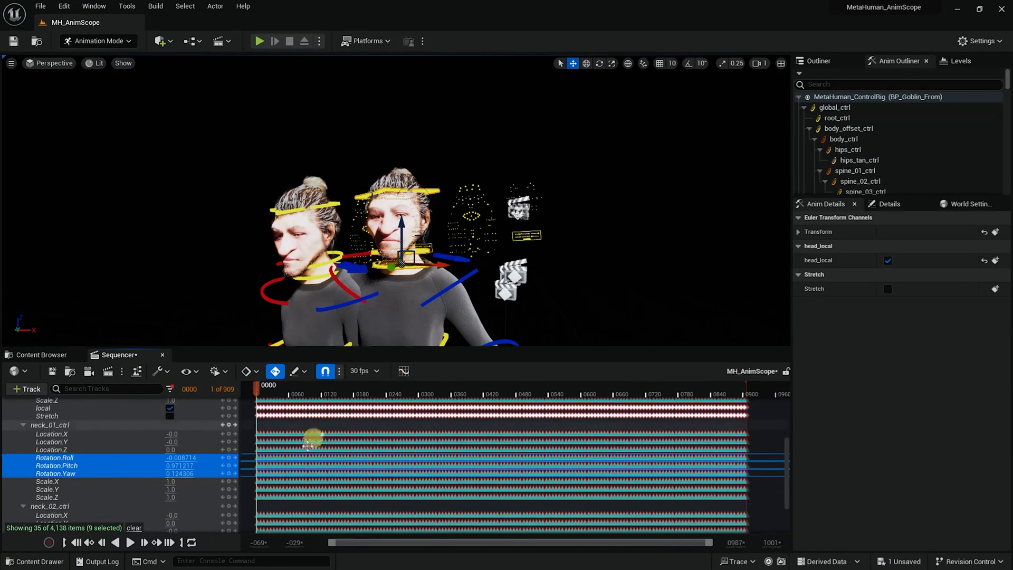
pyautogui.moveTo(270, 468); pyautogui.dragTo(770, 478)
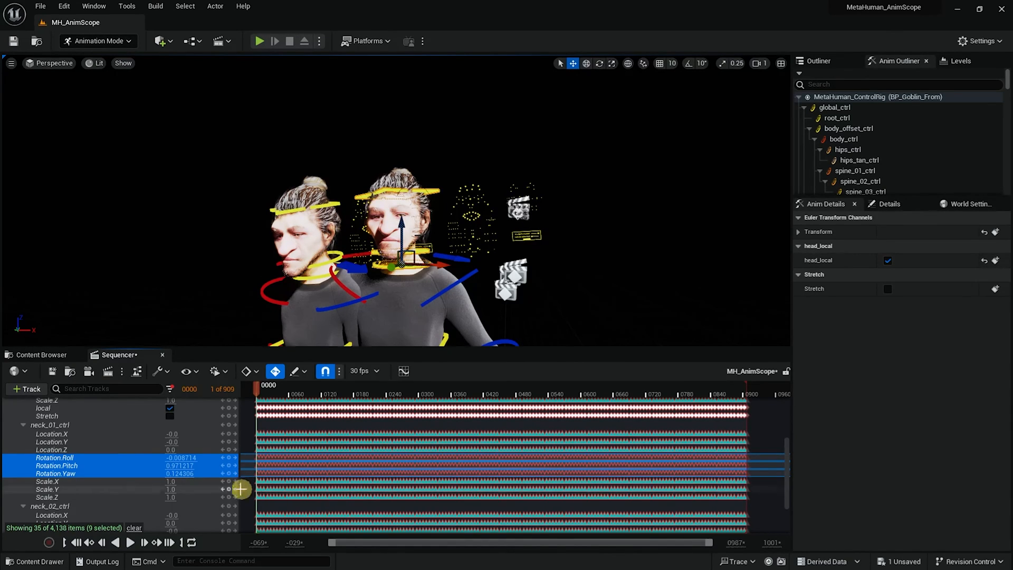
pyautogui.scroll(-3, 363, 491)
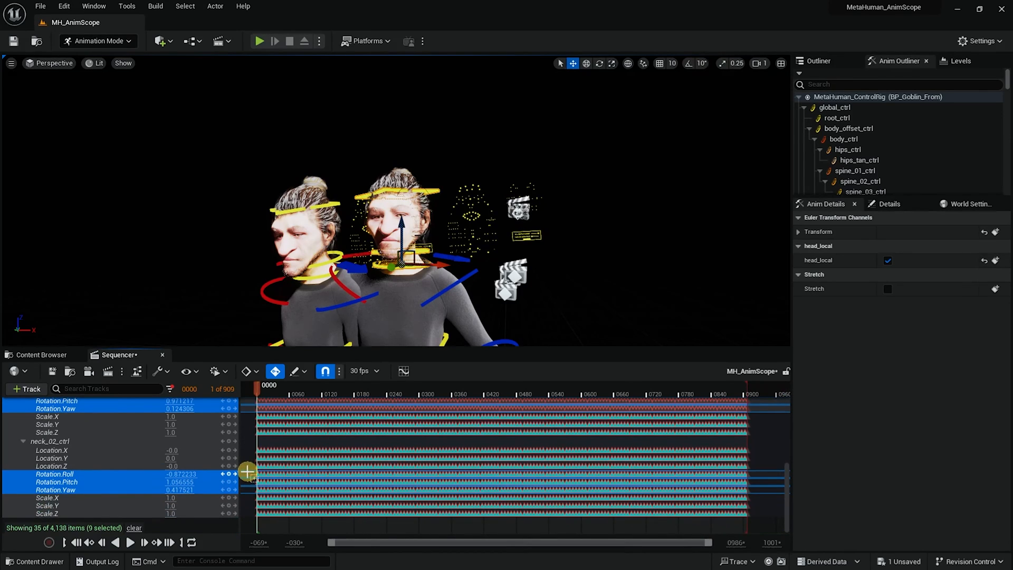
pyautogui.moveTo(247, 473); pyautogui.dragTo(771, 490)
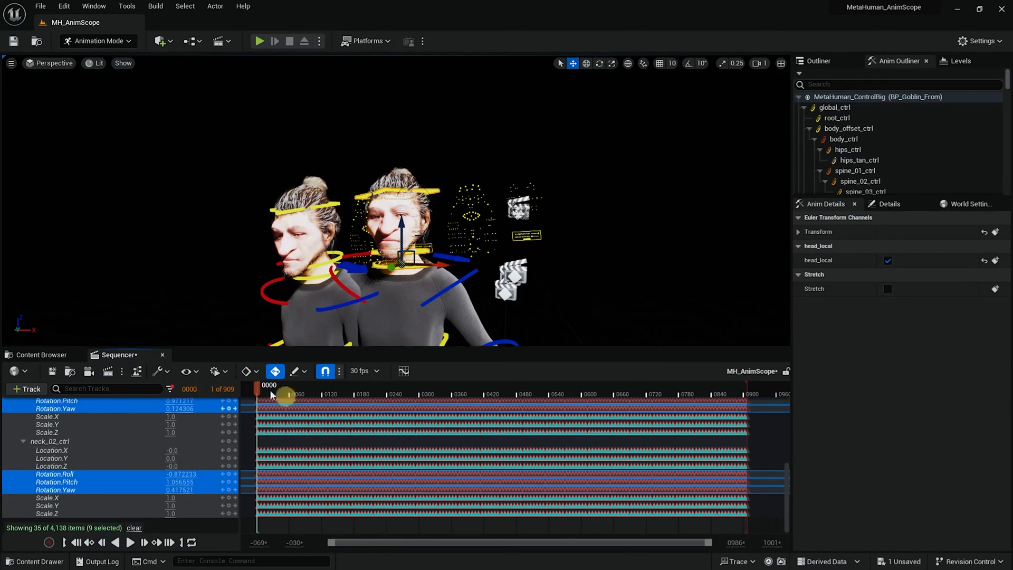
pyautogui.scroll(5, 163, 430)
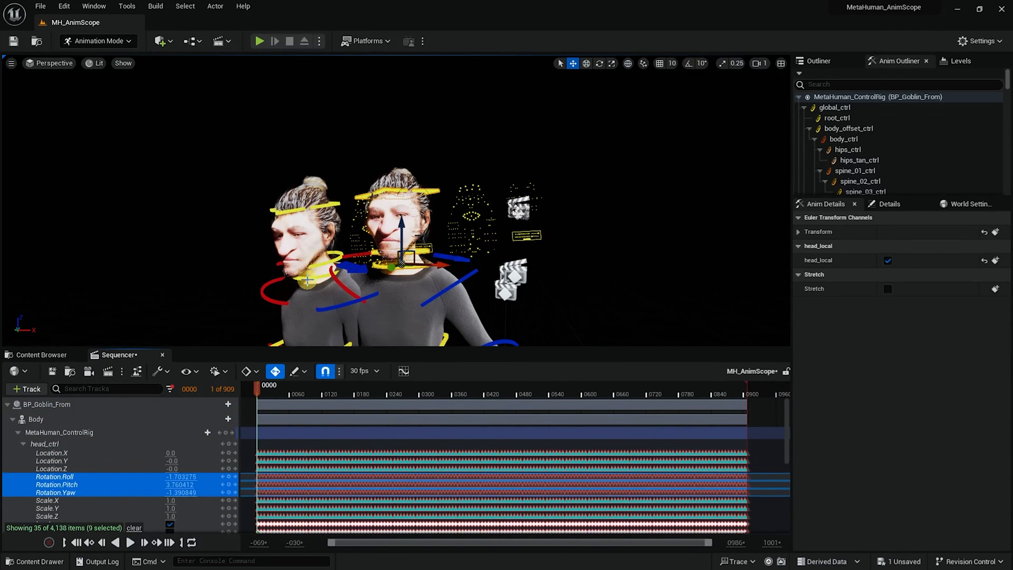
# Select neck_01_ctrl, neck_02_ctrl and head_ctrl on the BP_Goblin_To body rig and expand their channels in the additive layer
pyautogui.click(310, 288)
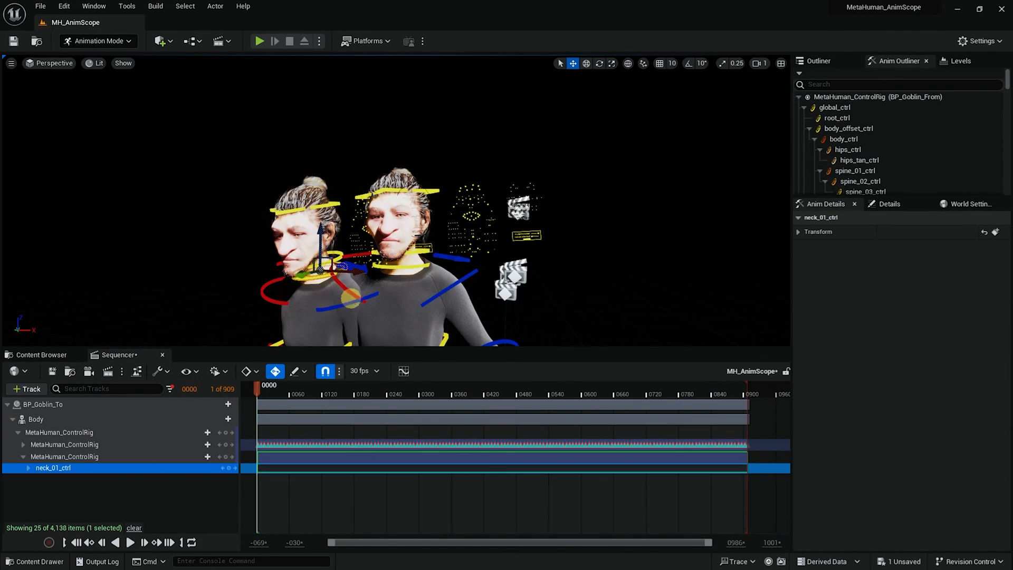
pyautogui.scroll(5, 351, 298)
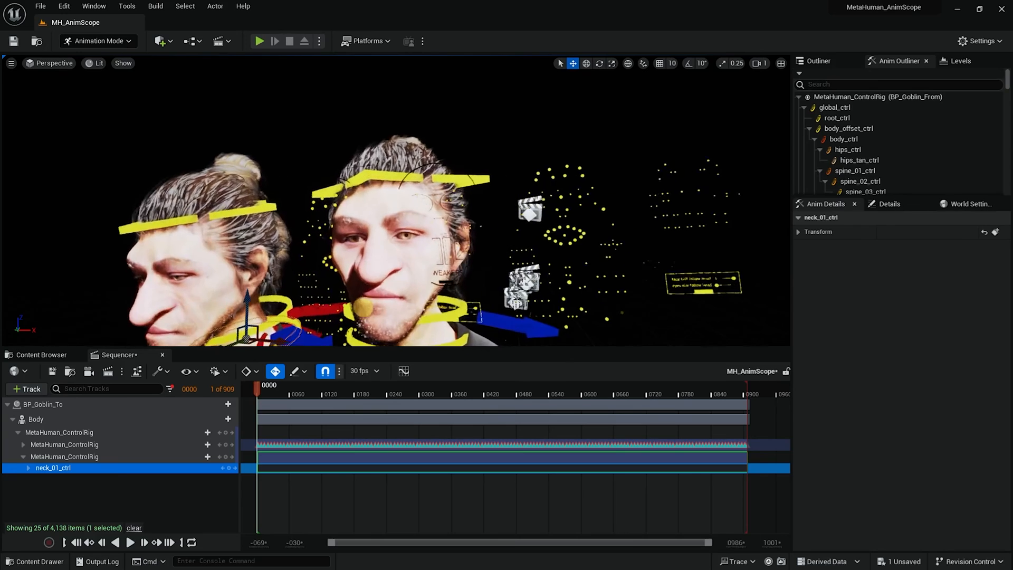
pyautogui.keyDown('ctrl'); pyautogui.click(281, 302); pyautogui.keyUp('ctrl')
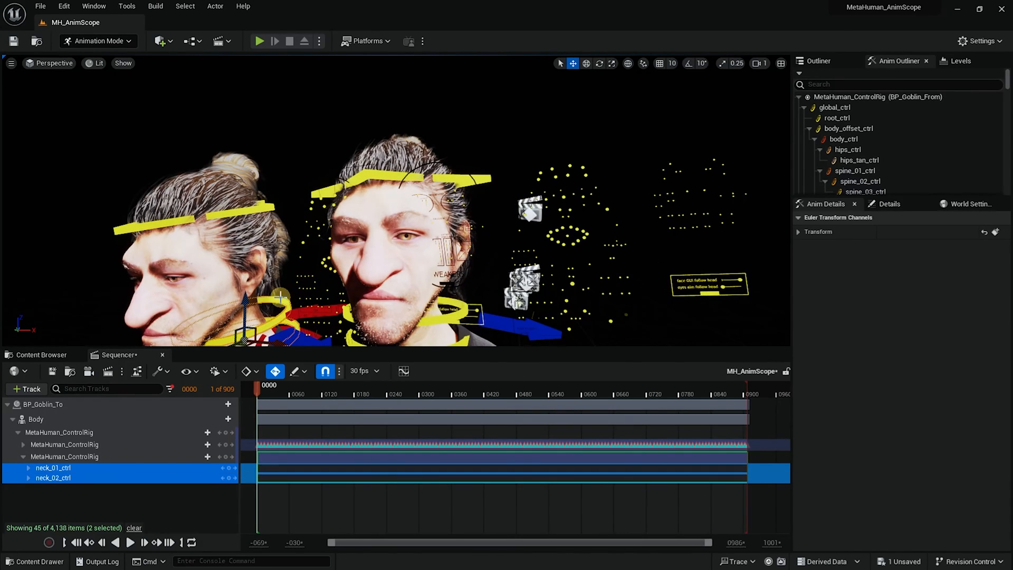
pyautogui.keyDown('ctrl'); pyautogui.click(262, 212); pyautogui.keyUp('ctrl')
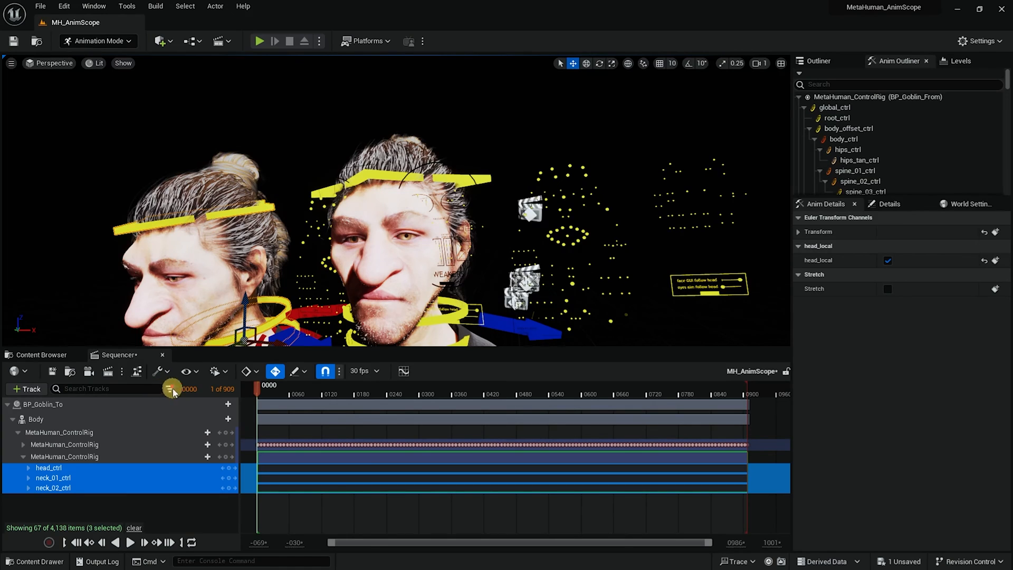
pyautogui.click(28, 488)
pyautogui.click(28, 478)
pyautogui.click(28, 467)
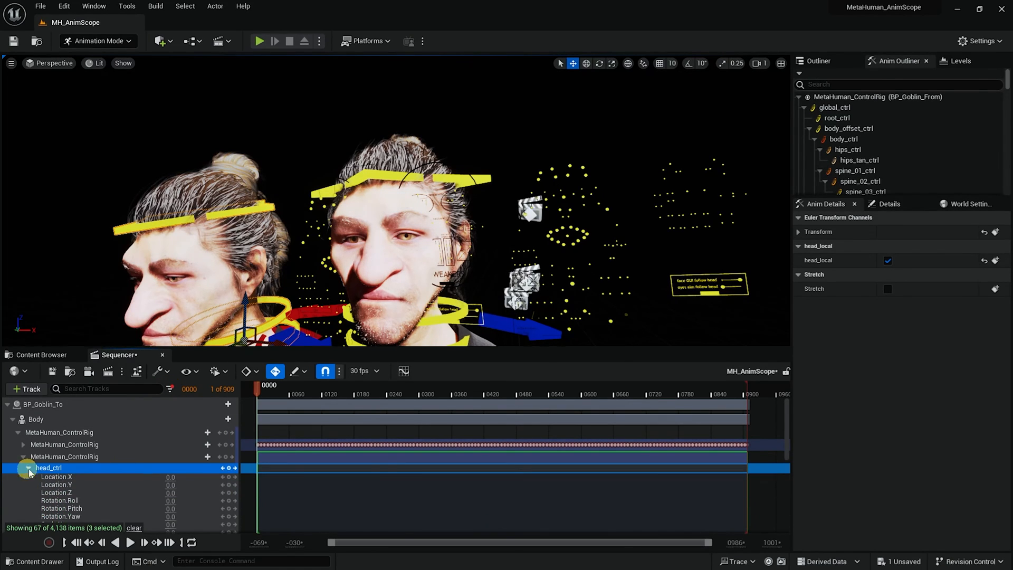
# Select the Rotation Roll, Pitch and Yaw channels of head_ctrl and neck_01_ctrl together in BP_Goblin_To's additive layer
pyautogui.scroll(-5, 92, 464)
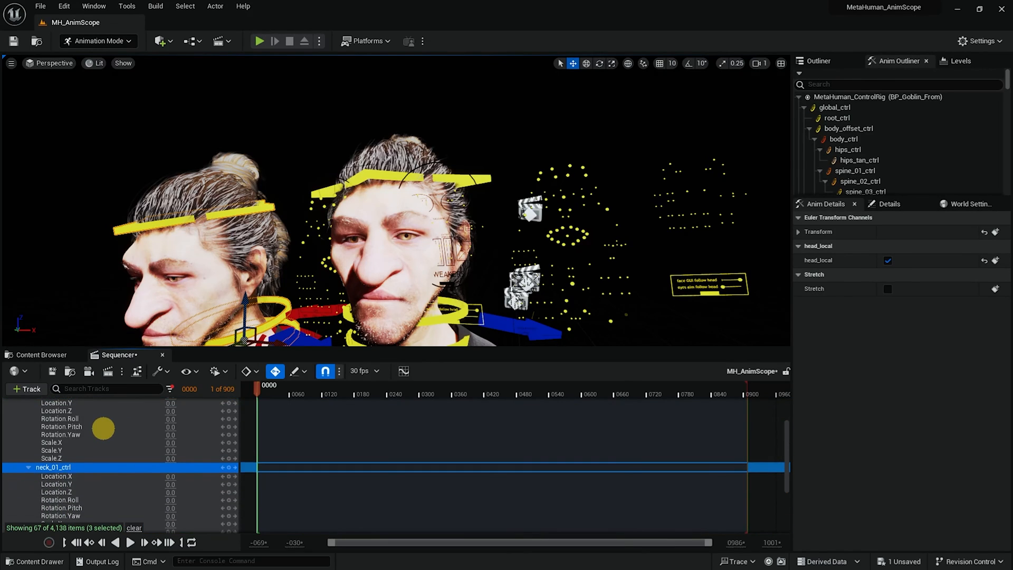
pyautogui.scroll(2, 103, 430)
pyautogui.click(69, 438)
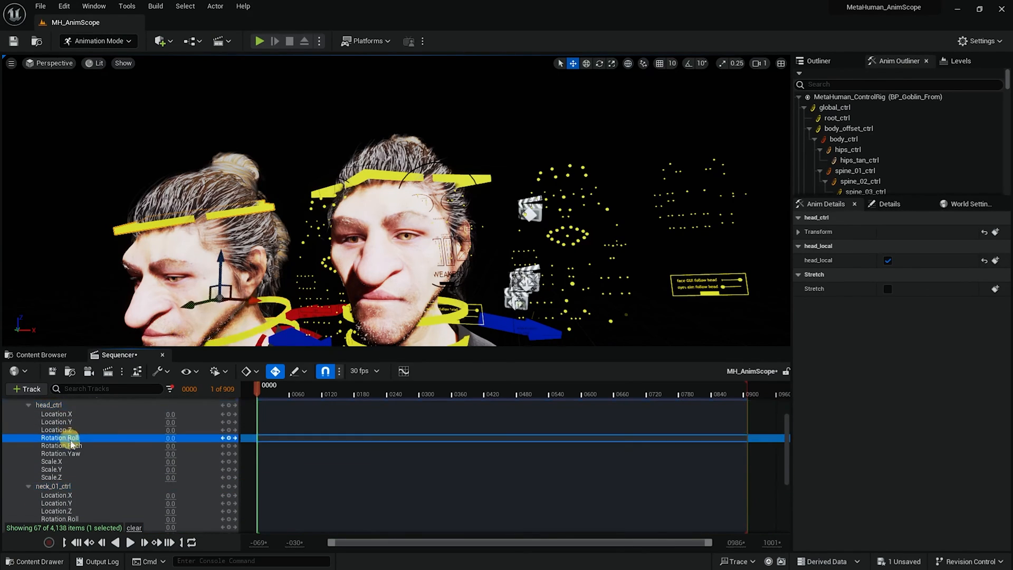
pyautogui.keyDown('shift'); pyautogui.click(66, 453); pyautogui.keyUp('shift')
pyautogui.scroll(-4, 106, 454)
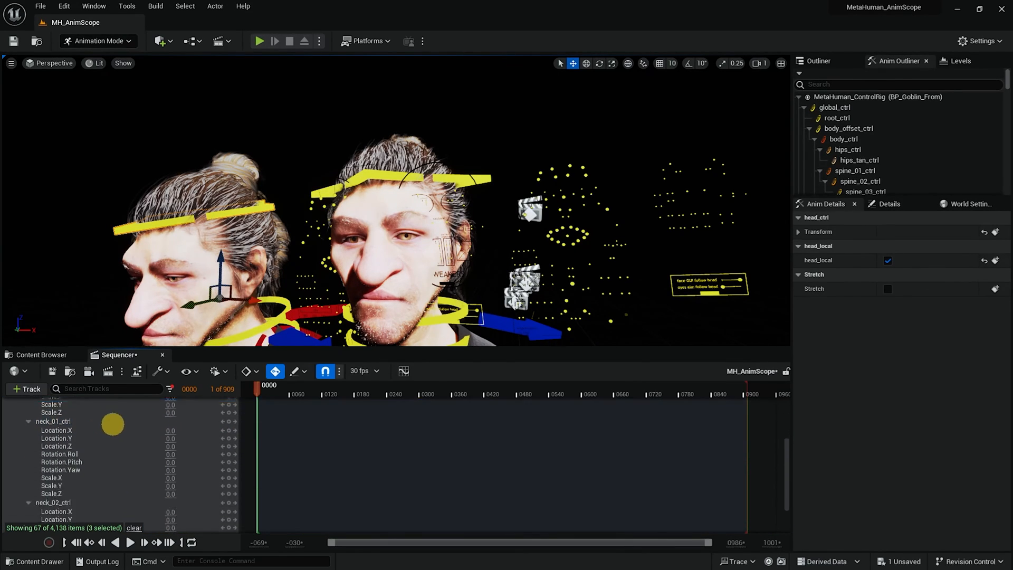
pyautogui.scroll(-1, 112, 424)
pyautogui.keyDown('ctrl'); pyautogui.click(69, 432); pyautogui.keyUp('ctrl')
pyautogui.keyDown('ctrl'); pyautogui.click(69, 439); pyautogui.keyUp('ctrl')
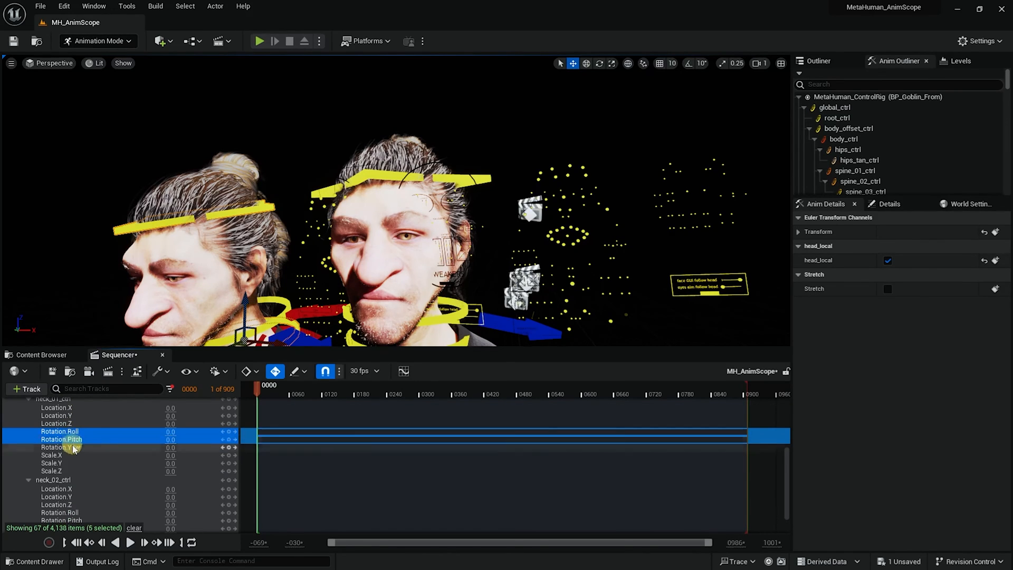
pyautogui.keyDown('ctrl'); pyautogui.click(73, 447); pyautogui.keyUp('ctrl')
# Add neck_02_ctrl's Rotation Roll, Pitch and Yaw channels to the selection and paste the copied keys at frame 0
pyautogui.scroll(-2, 108, 464)
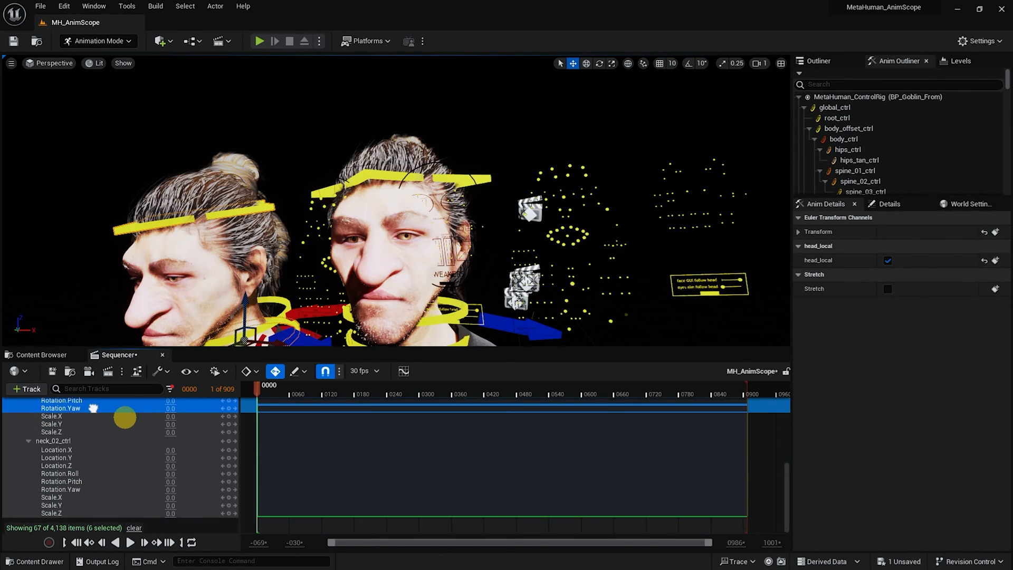
pyautogui.keyDown('ctrl'); pyautogui.click(74, 473); pyautogui.keyUp('ctrl')
pyautogui.keyDown('ctrl'); pyautogui.click(76, 482); pyautogui.keyUp('ctrl')
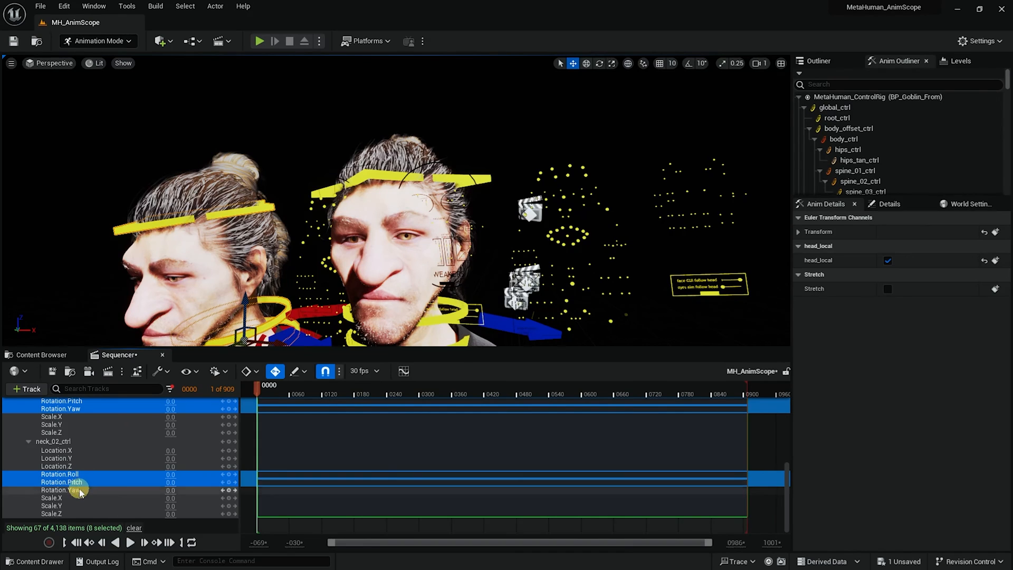
pyautogui.keyDown('ctrl'); pyautogui.click(79, 489); pyautogui.keyUp('ctrl')
pyautogui.moveTo(274, 393); pyautogui.dragTo(242, 397)
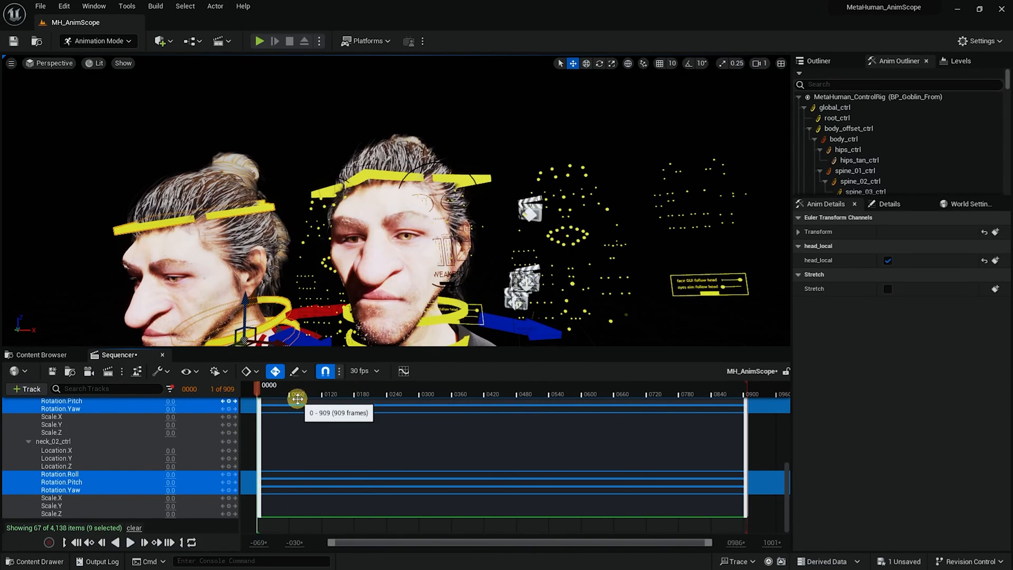
pyautogui.hotkey('ctrl', 'v')
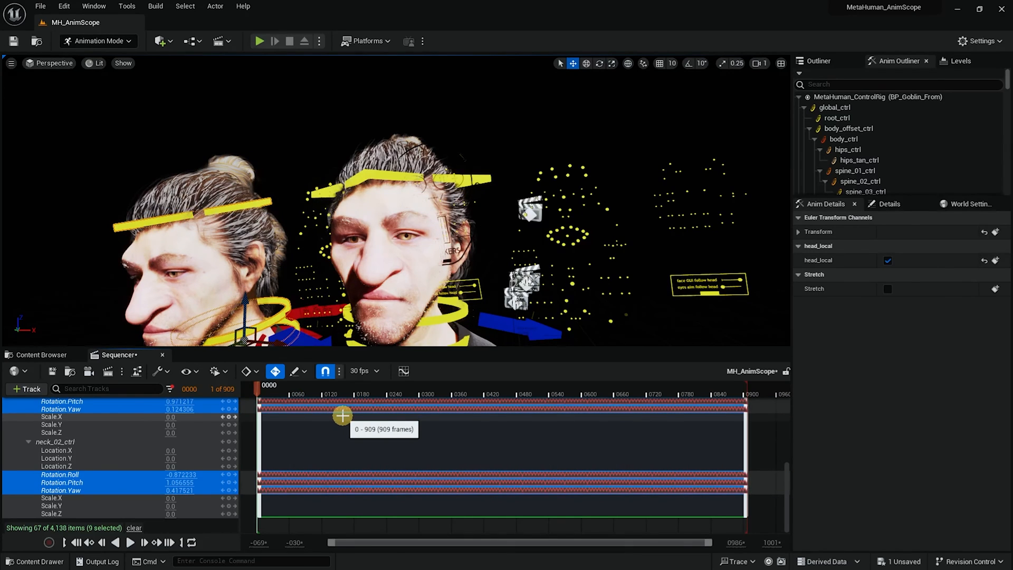
# Play back the sequence to compare both goblins' head and neck motion, and return the playhead to frame 0
pyautogui.press('space')
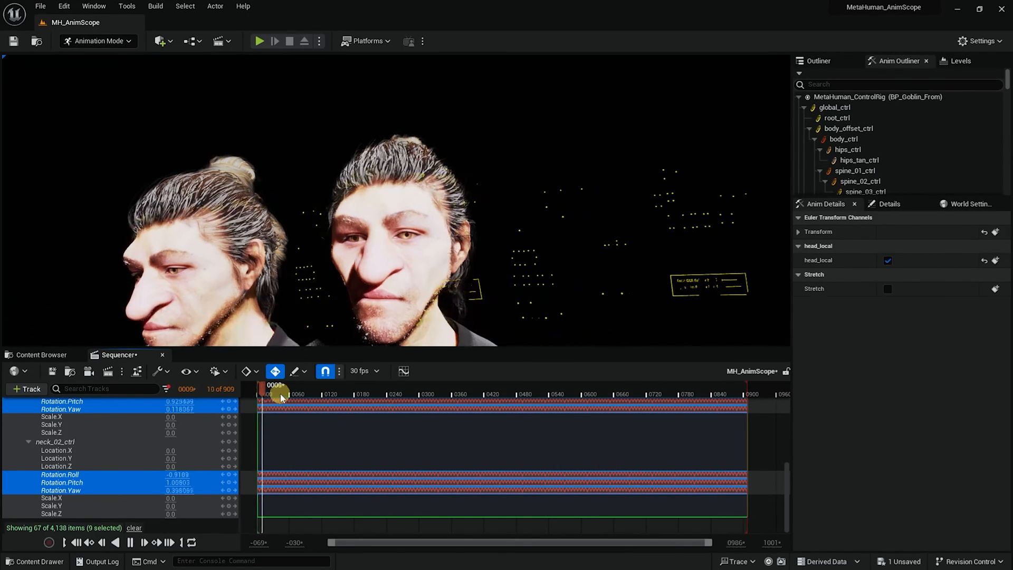
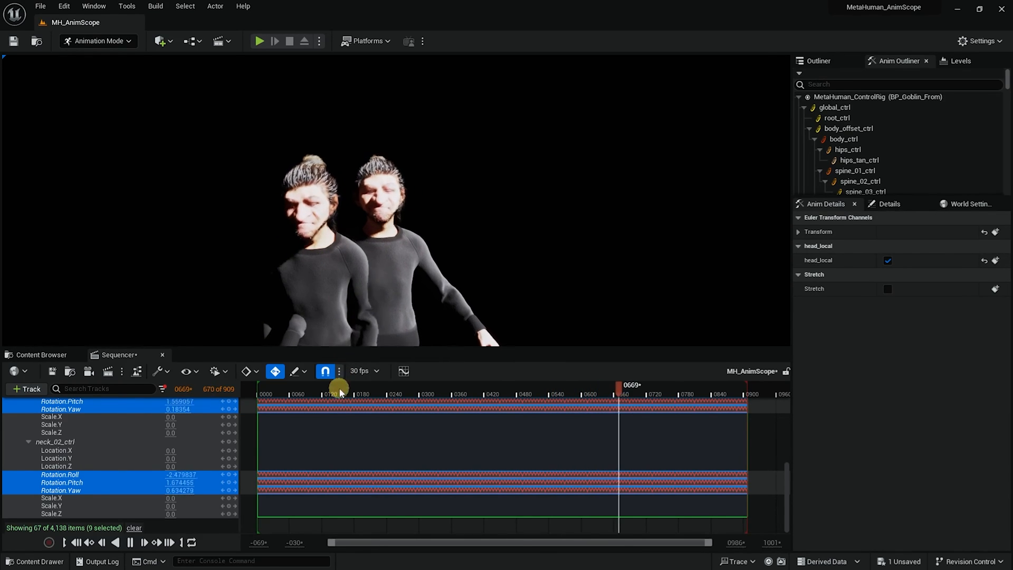
pyautogui.click(321, 391)
pyautogui.moveTo(301, 392); pyautogui.dragTo(246, 401)
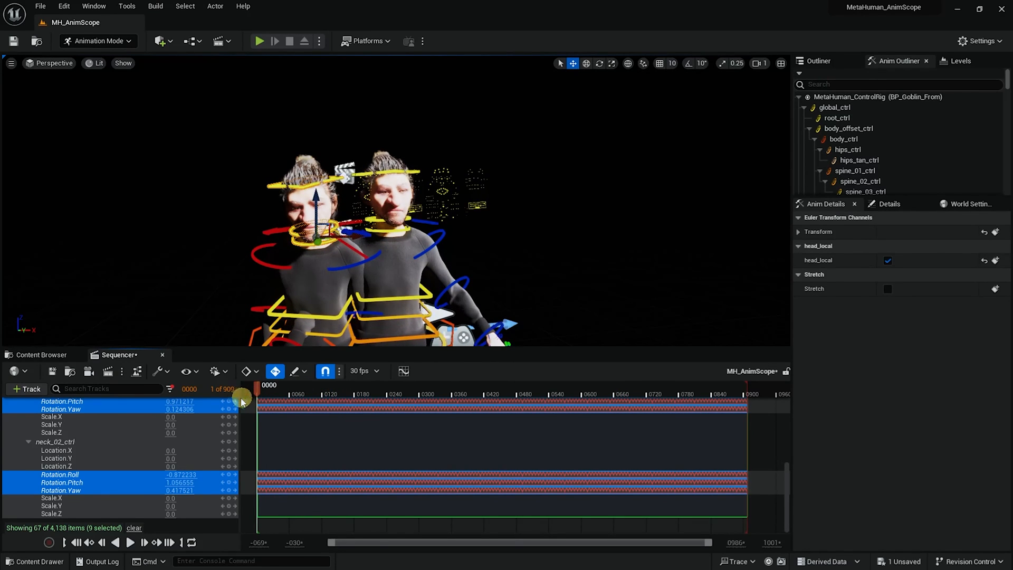
# Save the MH_AnimScope level sequence with the pasted rotation keys
pyautogui.scroll(-1, 124, 467)
pyautogui.scroll(5, 60, 417)
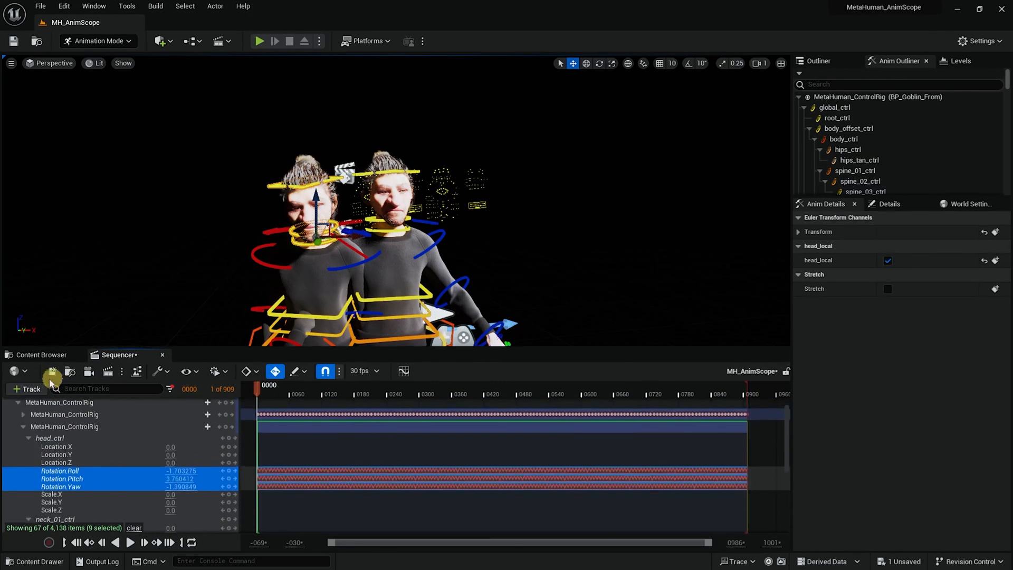
pyautogui.click(51, 371)
# Collapse BP_Goblin_To's Body track and turn off the Selected Control Rig Controls filter
pyautogui.scroll(-3, 47, 420)
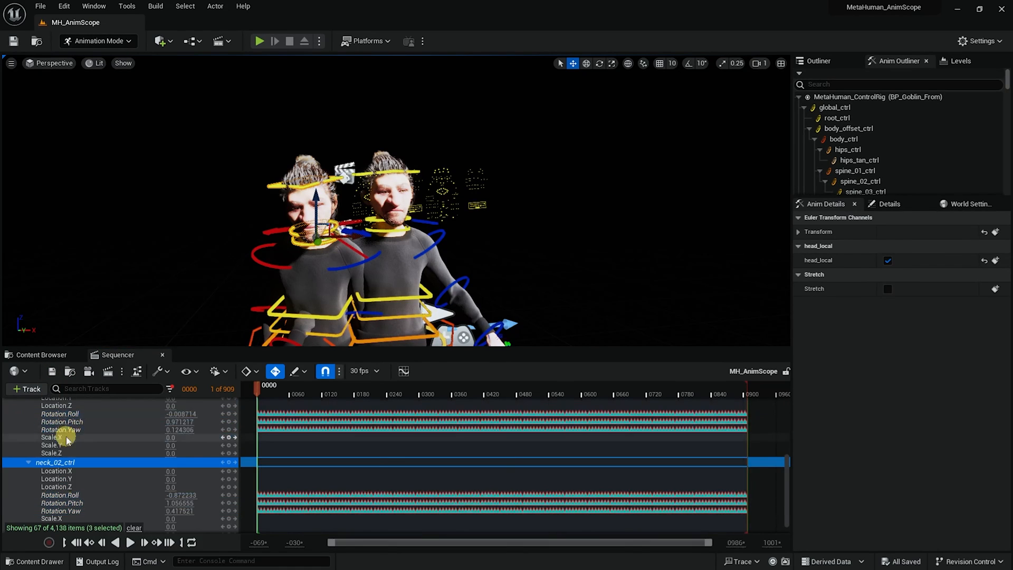
pyautogui.scroll(4, 67, 440)
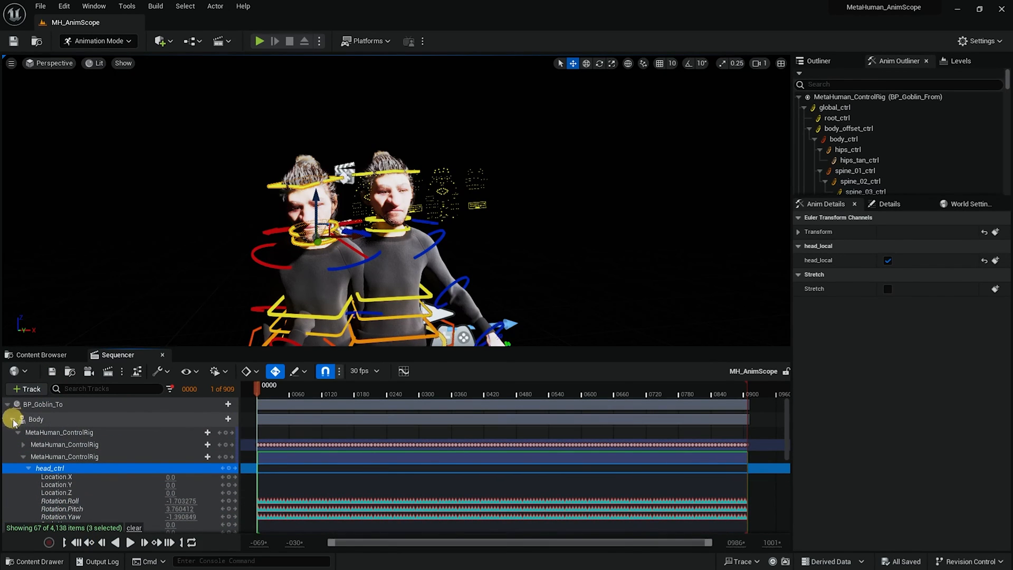
pyautogui.click(12, 420)
pyautogui.click(170, 389)
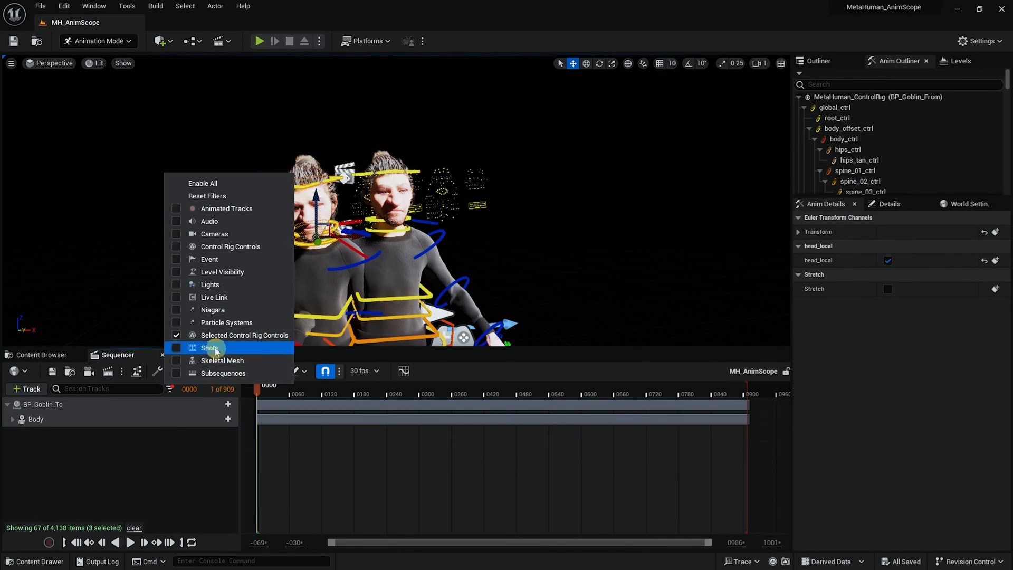
pyautogui.click(182, 335)
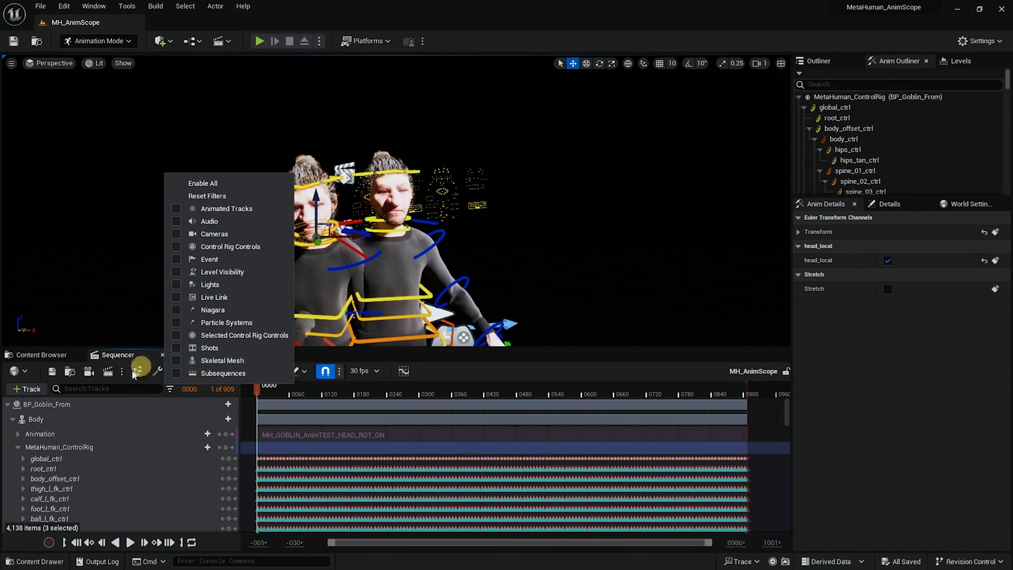
# Save all project changes and collapse the Body and Face tracks of BP_Goblin_From
pyautogui.click(47, 9)
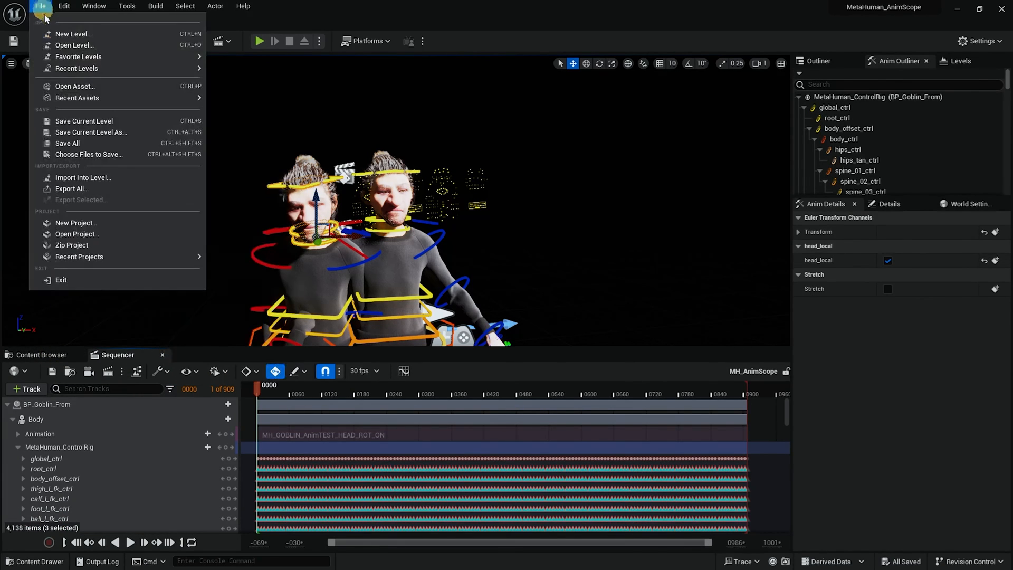
pyautogui.click(97, 138)
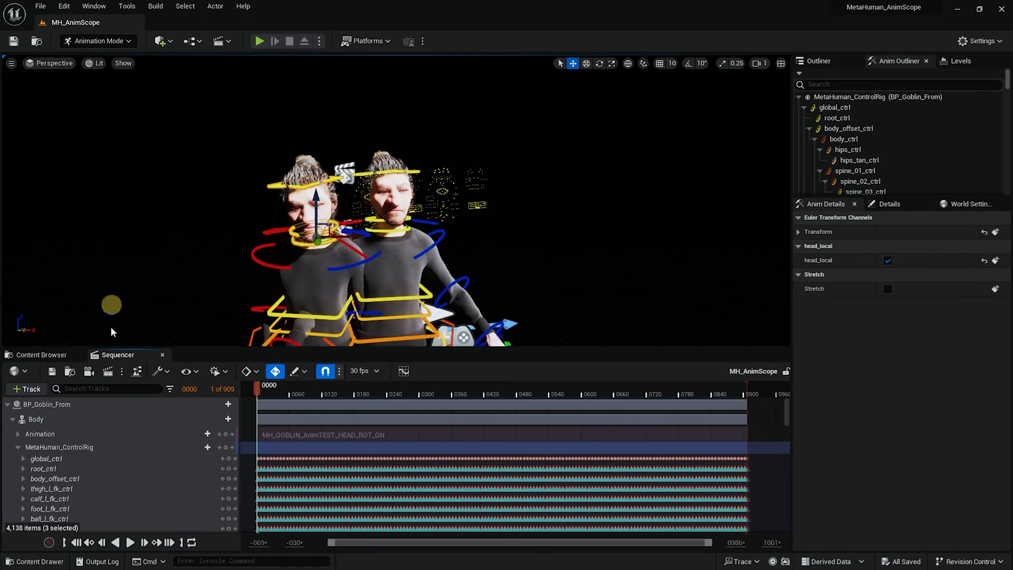
pyautogui.click(13, 419)
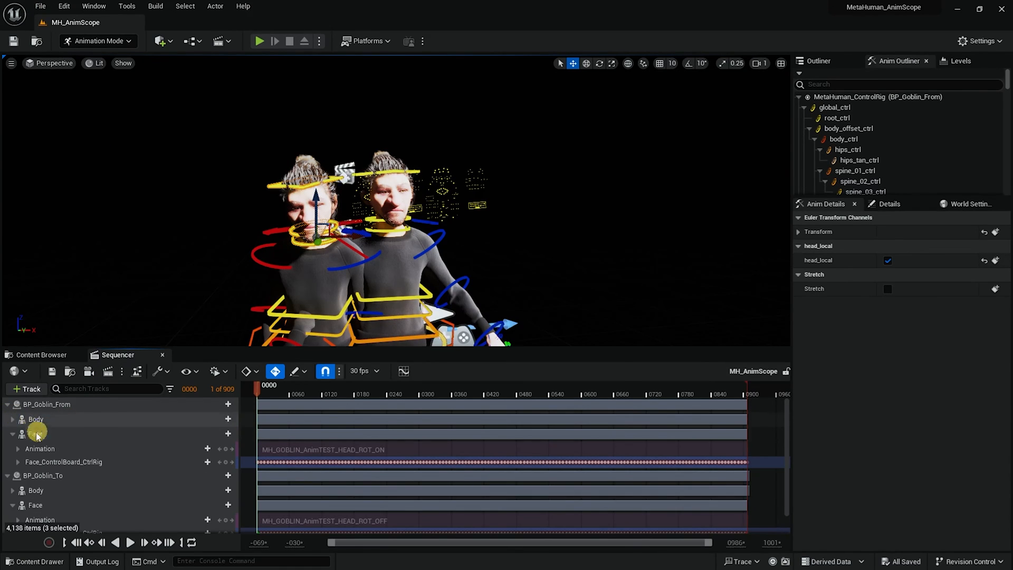
pyautogui.click(13, 434)
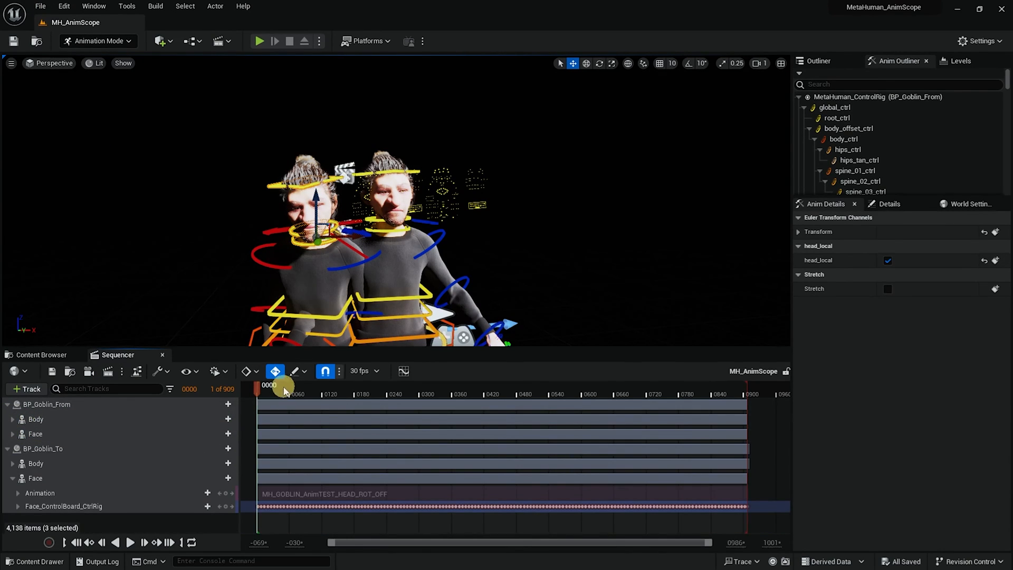
# Play the opening of the sequence to check the combined head and body animation, and rewind to frame 0
pyautogui.press('space')
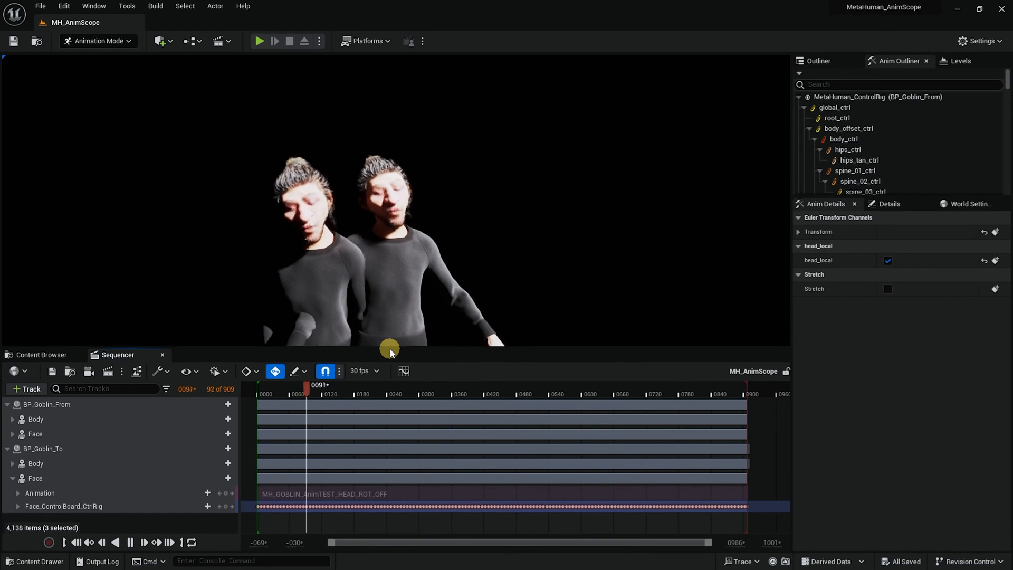
pyautogui.press('space')
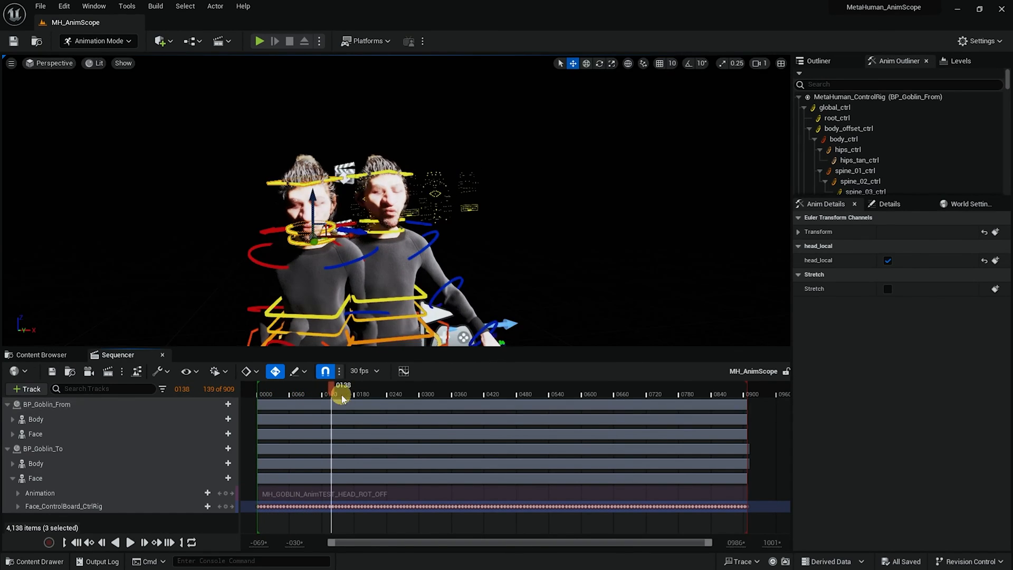
pyautogui.moveTo(342, 398); pyautogui.dragTo(245, 407)
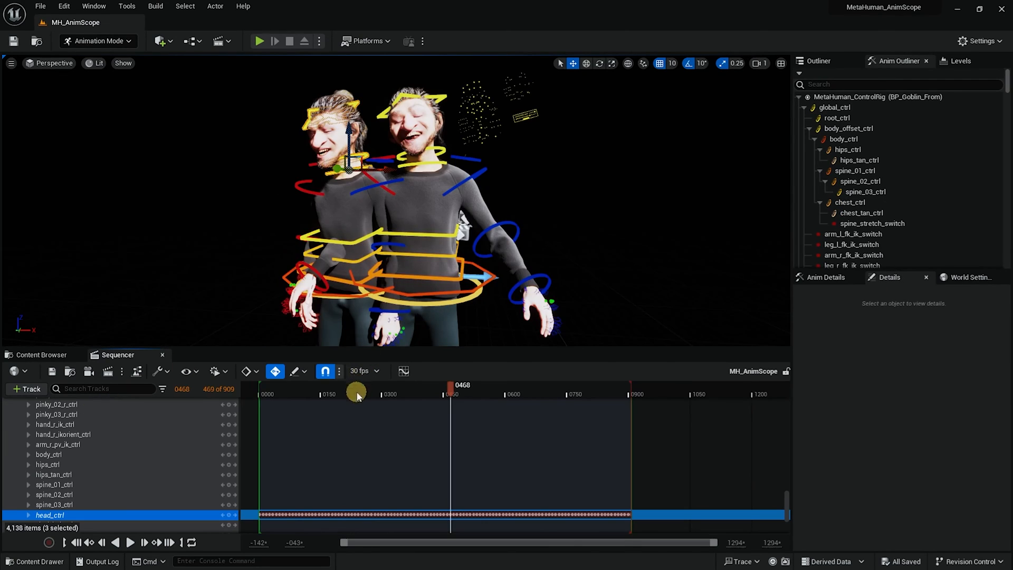
# Rewind to frame 0 and examine the curves of BP_Goblin_From's body_ctrl in the Curve Editor
pyautogui.moveTo(356, 394); pyautogui.dragTo(259, 395)
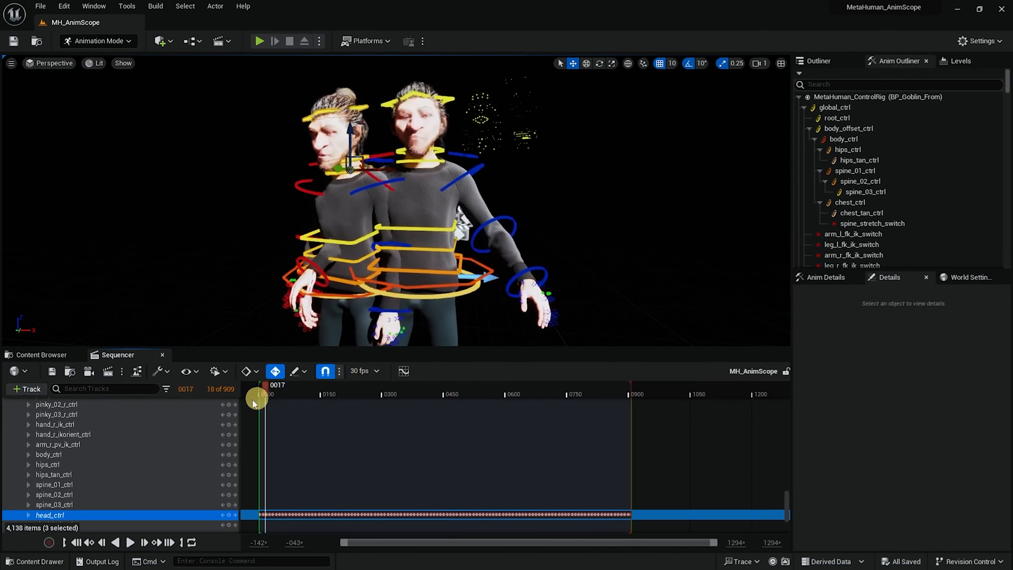
pyautogui.click(485, 266)
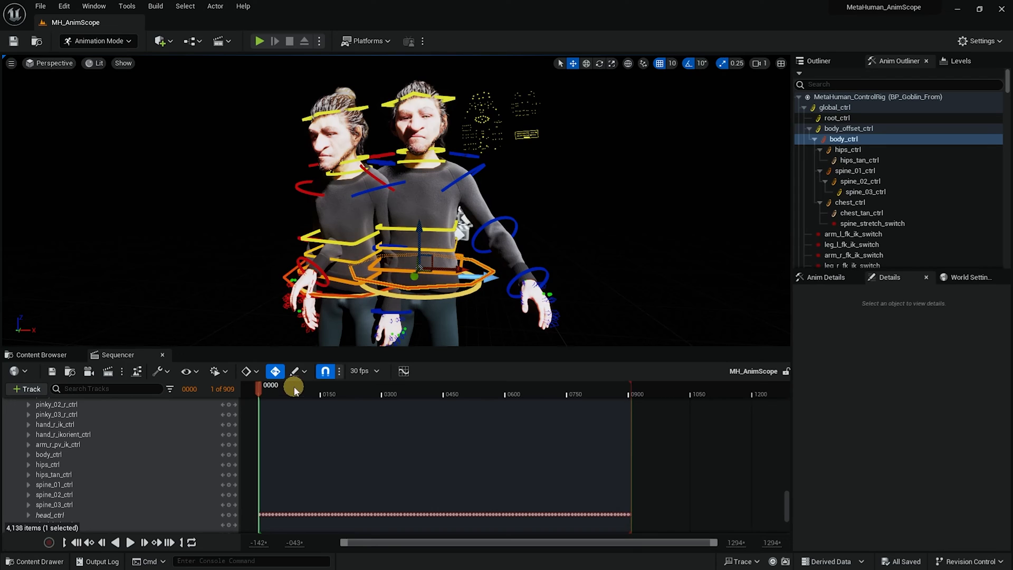
pyautogui.click(404, 371)
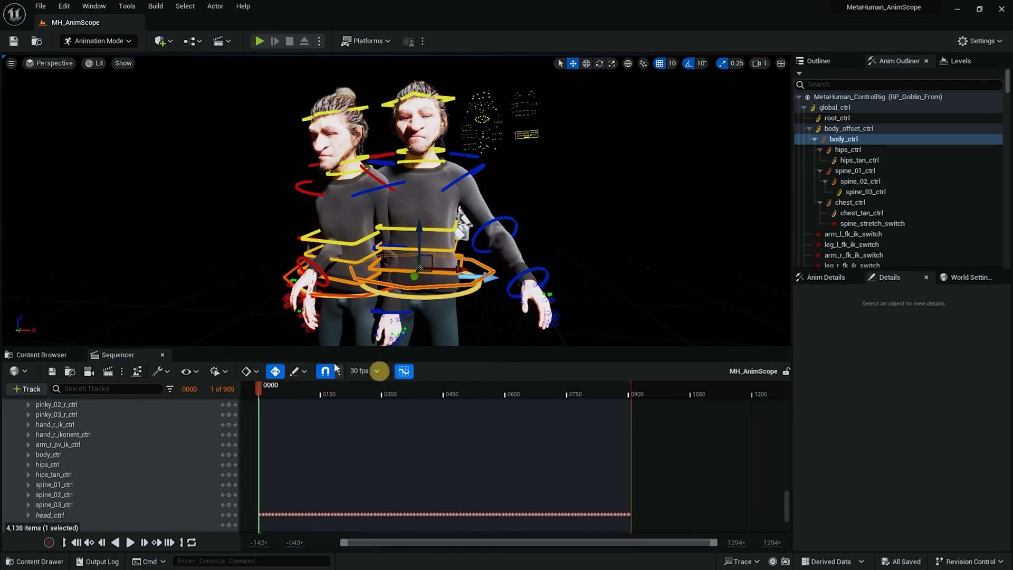
pyautogui.moveTo(0, 185); pyautogui.dragTo(566, 137)
pyautogui.doubleClick(565, 136)
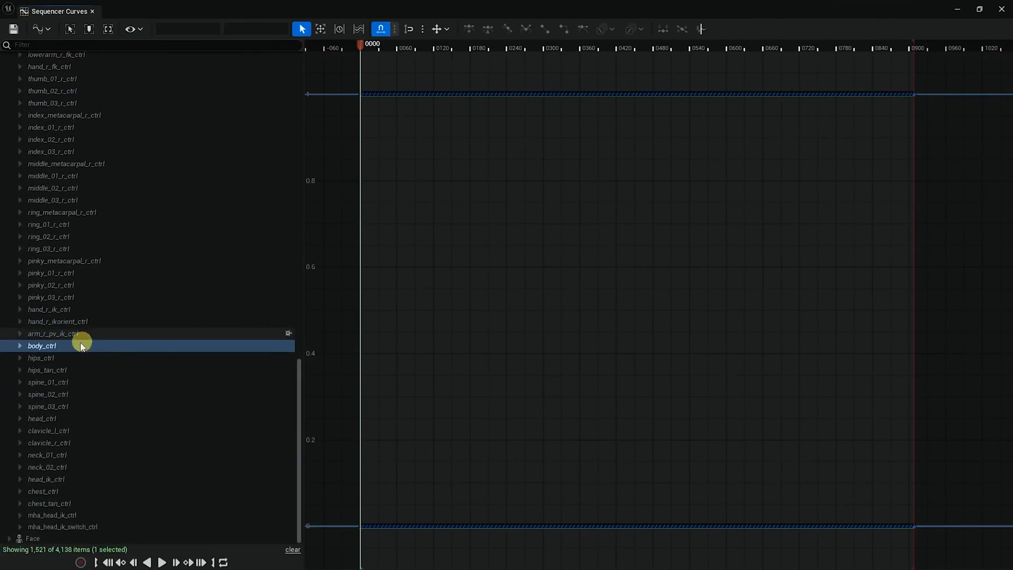
pyautogui.click(999, 12)
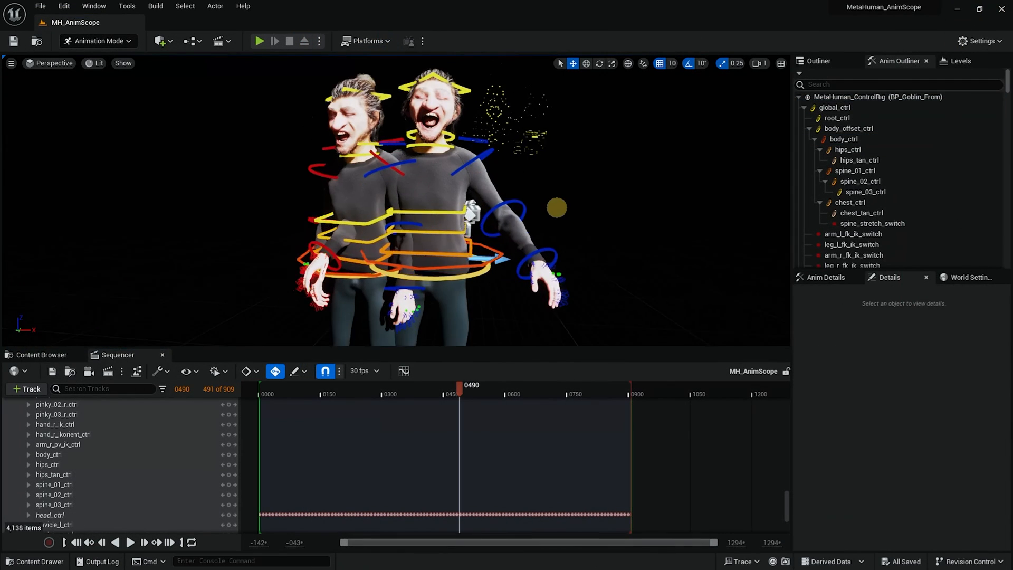
# Select body_offset_ctrl at BP_Goblin_From's feet and return the playhead to frame 0
pyautogui.moveTo(557, 208); pyautogui.dragTo(547, 182, button='middle')
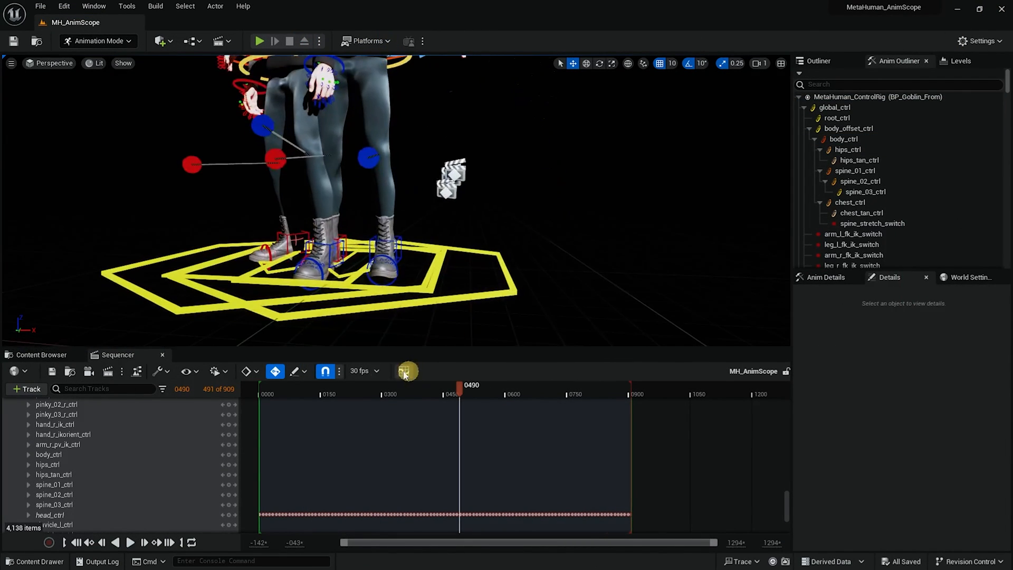
pyautogui.moveTo(391, 400); pyautogui.dragTo(441, 397)
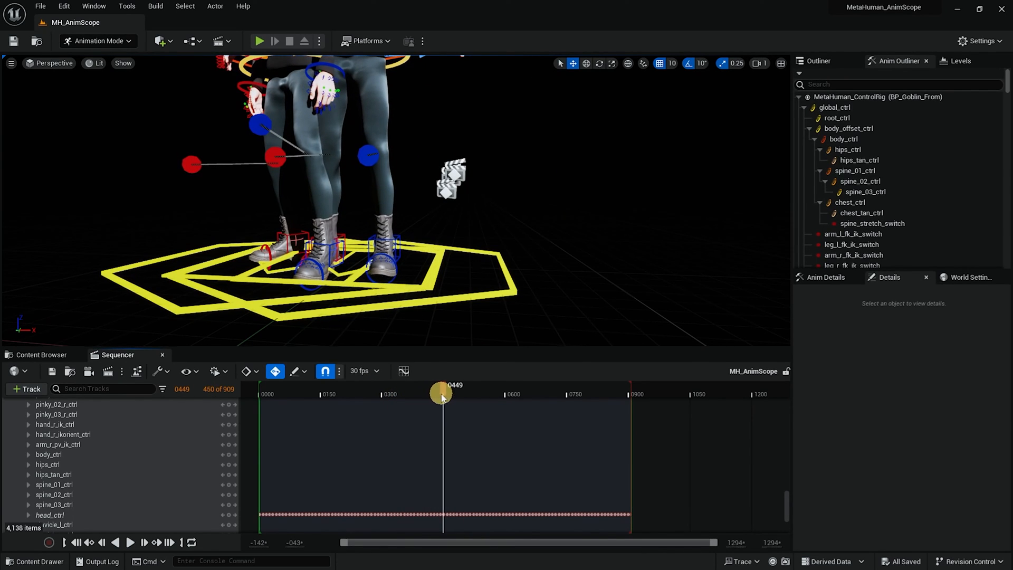
pyautogui.click(362, 282)
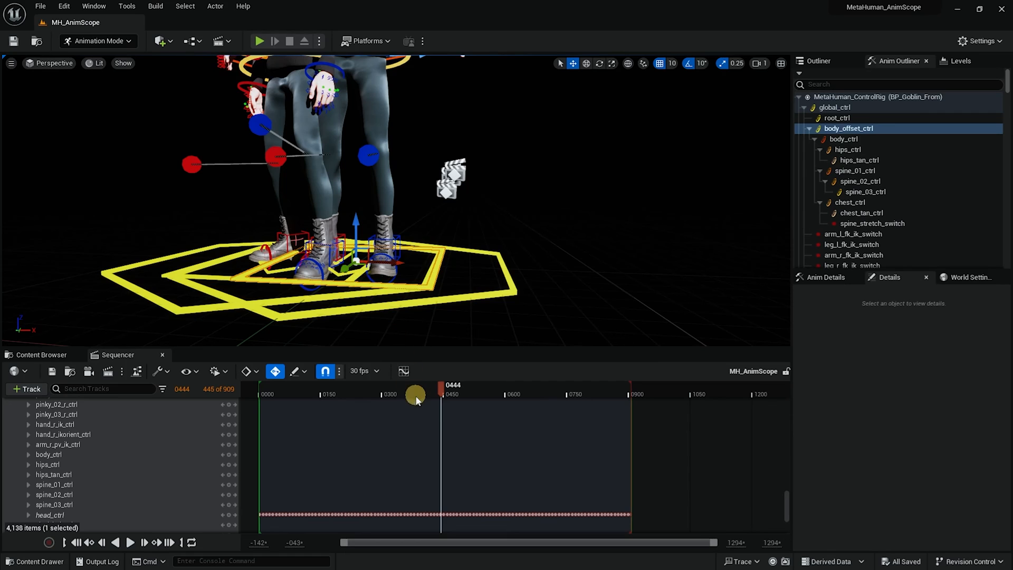
pyautogui.moveTo(416, 400); pyautogui.dragTo(144, 402)
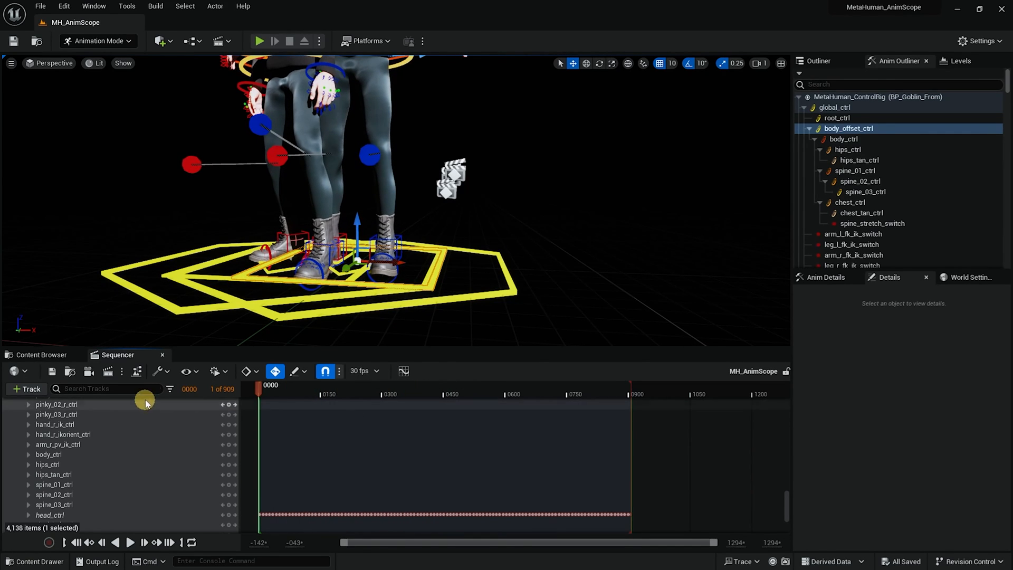
# Filter the sequence to Selected Control Rig Controls and expand BP_Goblin_From's Body track down to the body_offset_ctrl channels
pyautogui.click(170, 388)
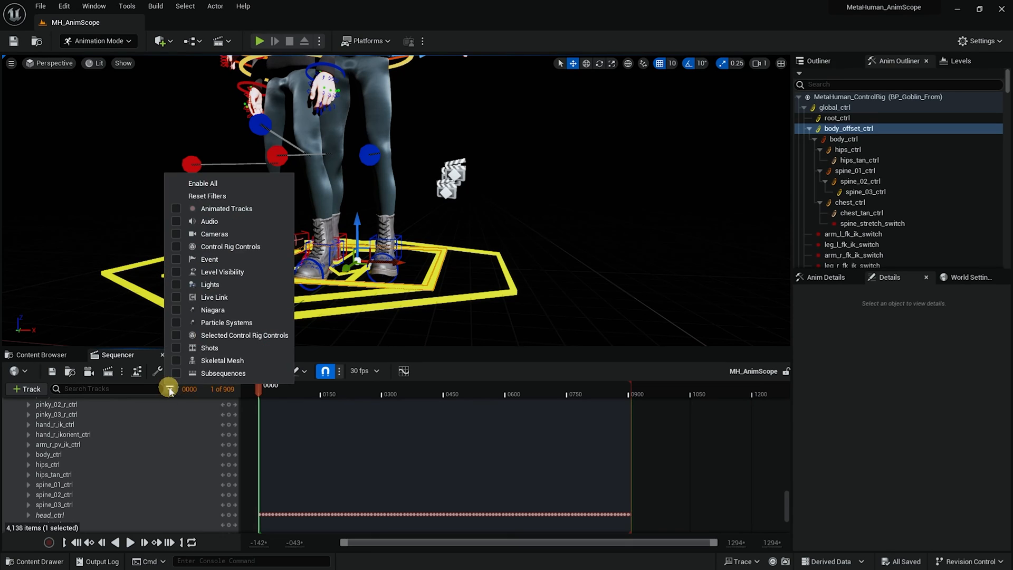
pyautogui.click(202, 336)
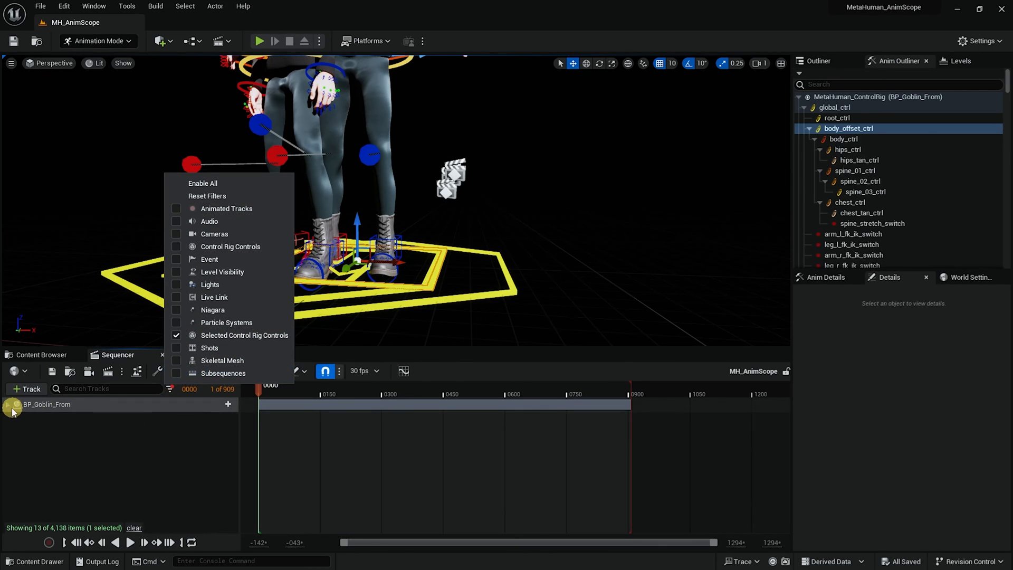
pyautogui.click(8, 405)
pyautogui.click(13, 418)
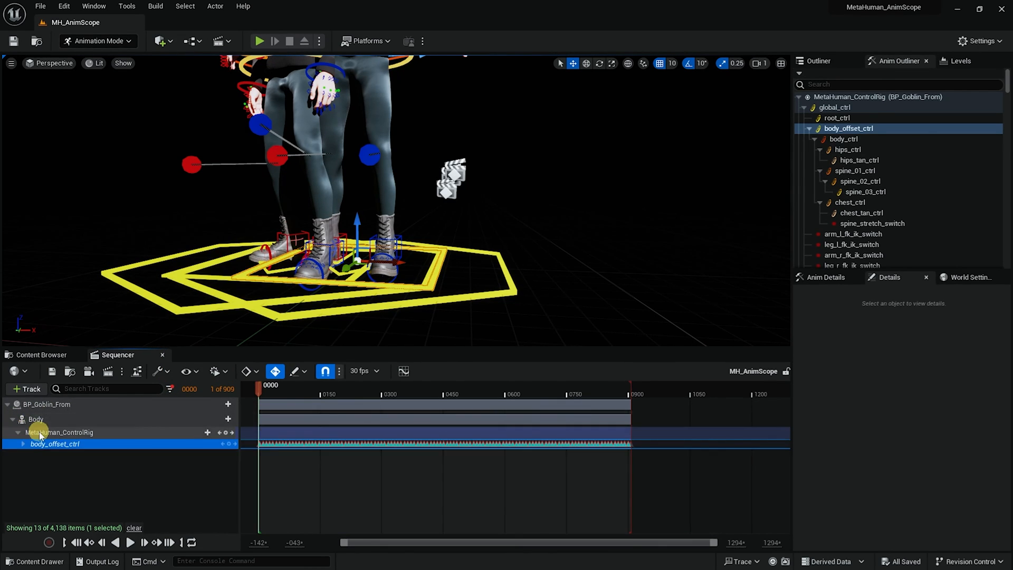
pyautogui.click(22, 447)
pyautogui.click(22, 445)
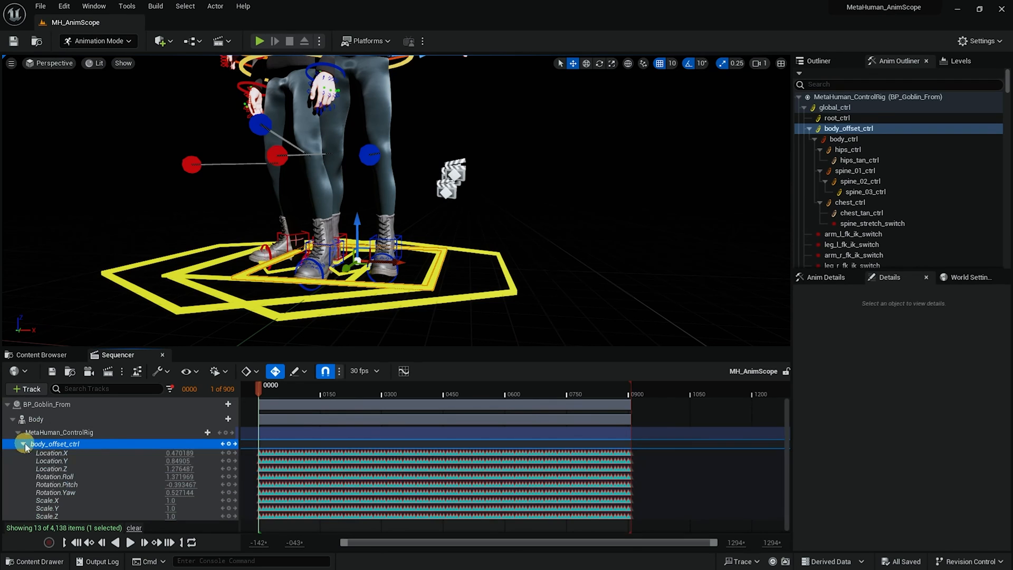
# Copy all Location X, Y and Z keys of BP_Goblin_From's body_offset_ctrl in the Curve Editor
pyautogui.click(68, 453)
pyautogui.keyDown('shift'); pyautogui.click(79, 468); pyautogui.keyUp('shift')
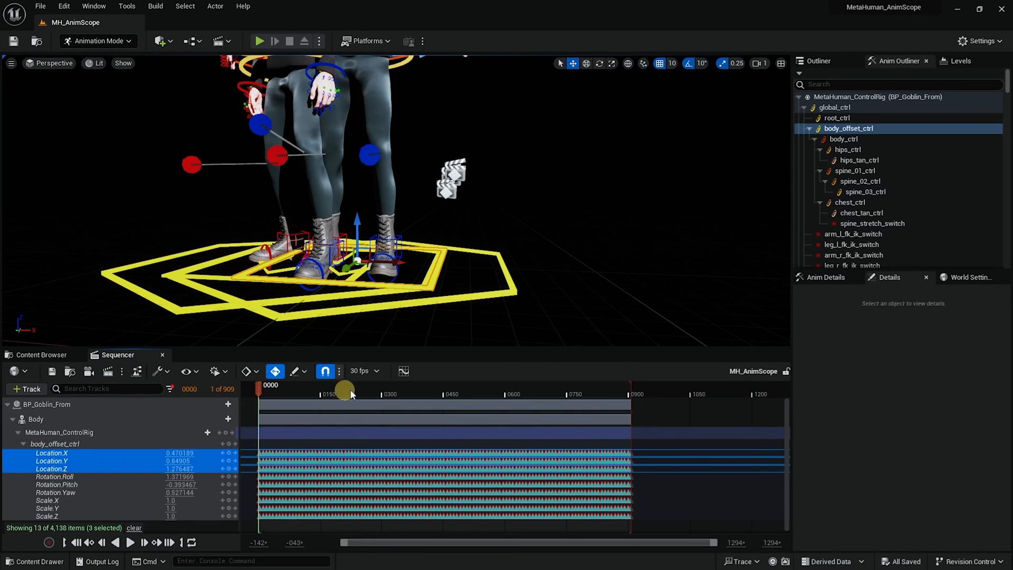
pyautogui.click(405, 373)
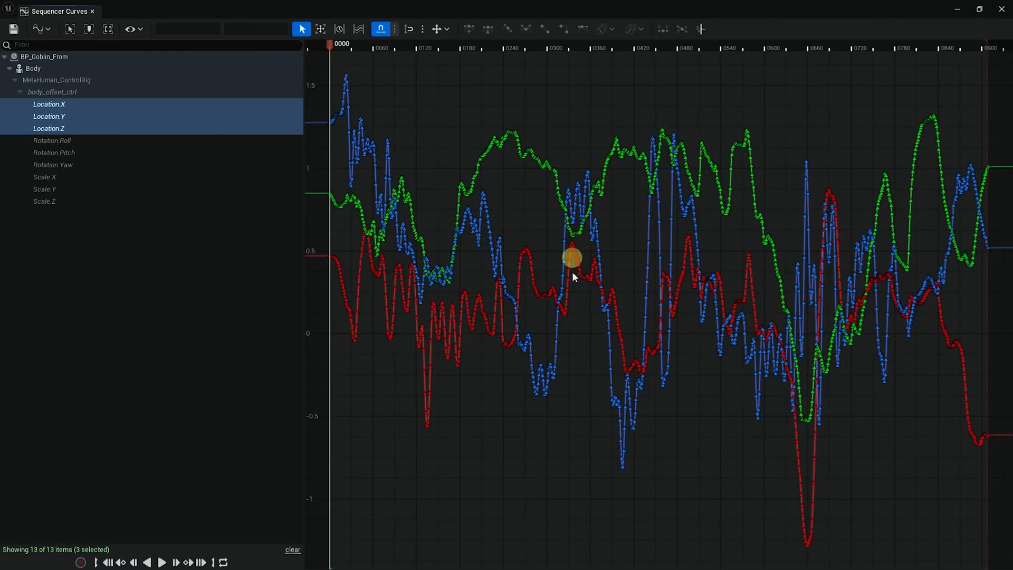
pyautogui.click(1001, 12)
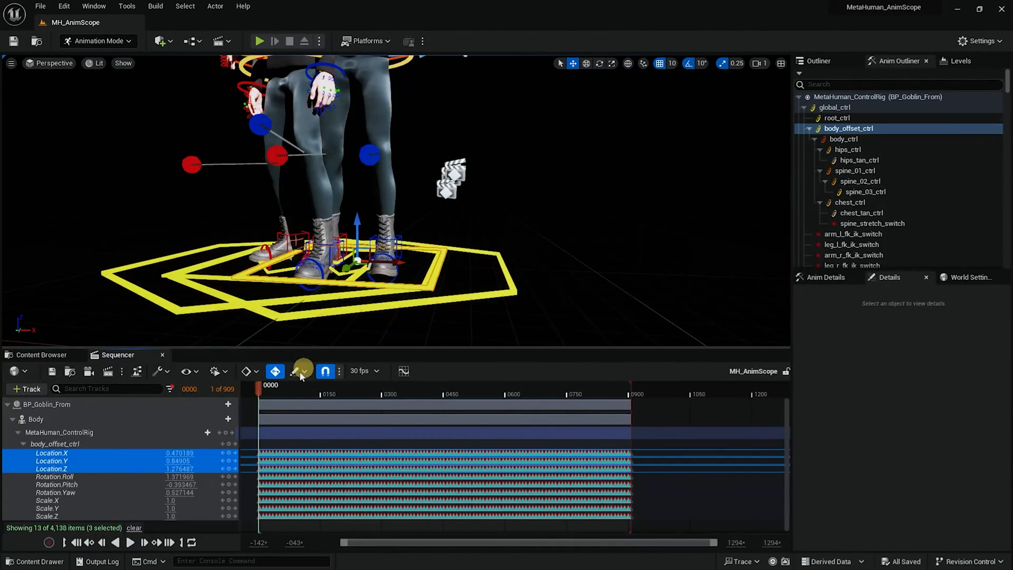
pyautogui.click(403, 373)
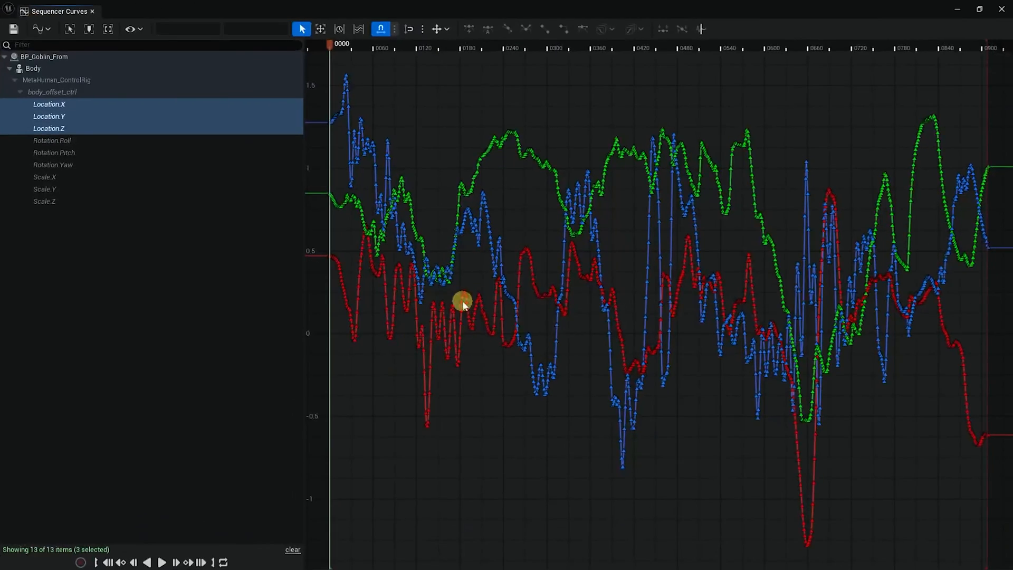
pyautogui.keyDown('alt'); pyautogui.moveTo(557, 232); pyautogui.dragTo(576, 430, button='right'); pyautogui.keyUp('alt')
pyautogui.moveTo(447, 206); pyautogui.dragTo(946, 447)
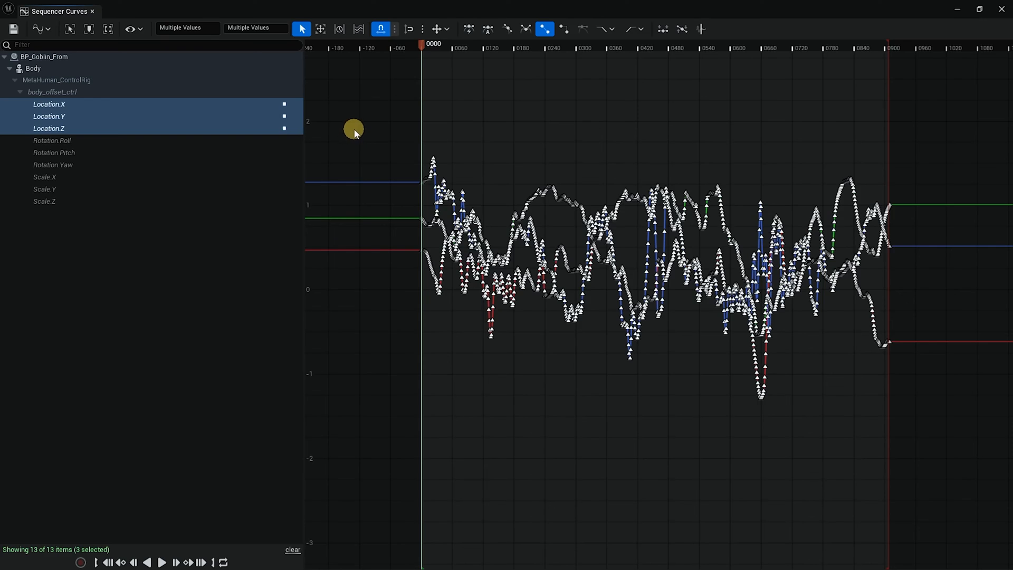
pyautogui.click(93, 12)
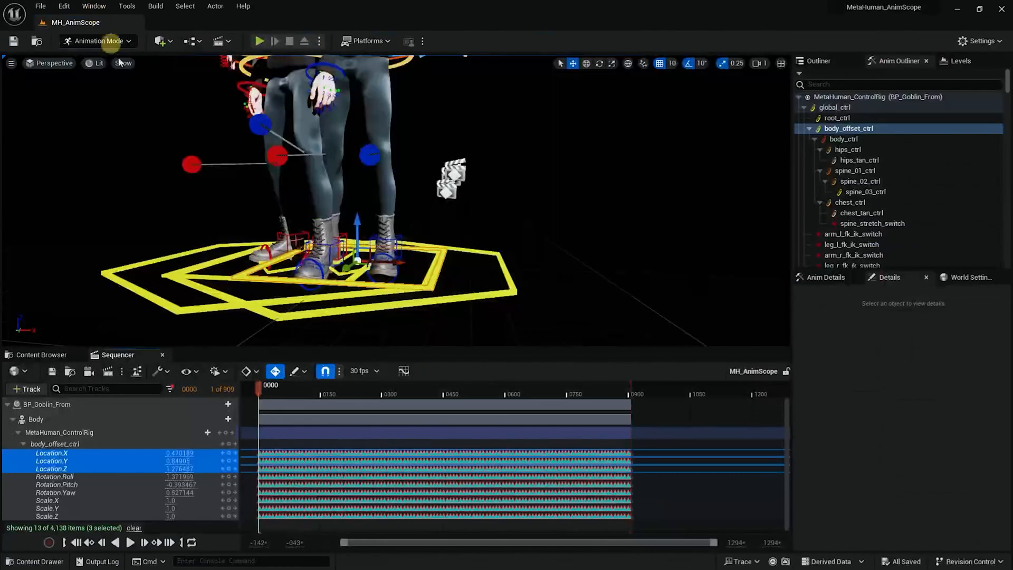
# Select the Location X, Y and Z channels of body_ctrl on BP_Goblin_To's additive layer
pyautogui.scroll(-2, 480, 134)
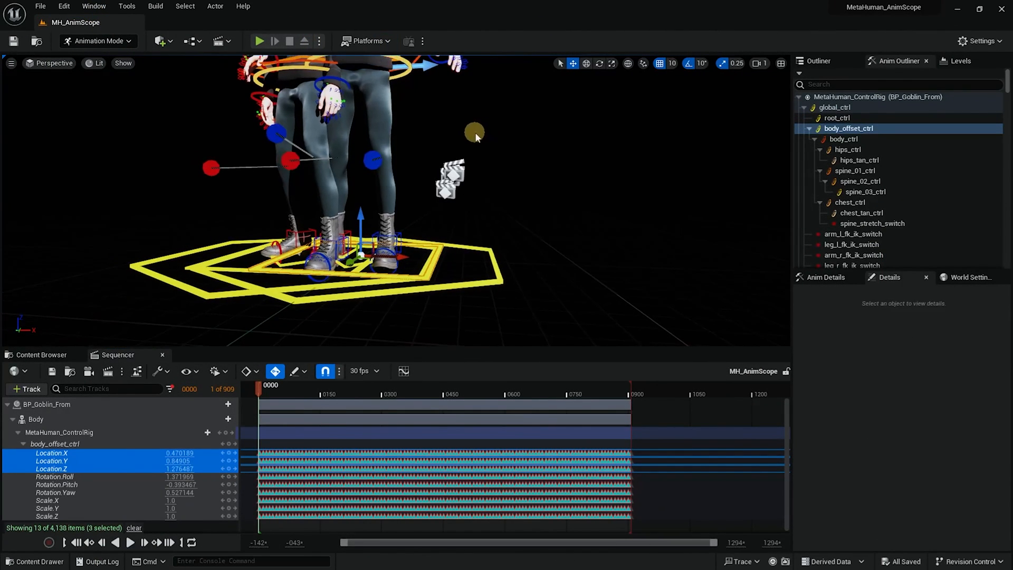
pyautogui.moveTo(477, 135); pyautogui.dragTo(486, 160, button='middle')
pyautogui.scroll(3, 488, 156)
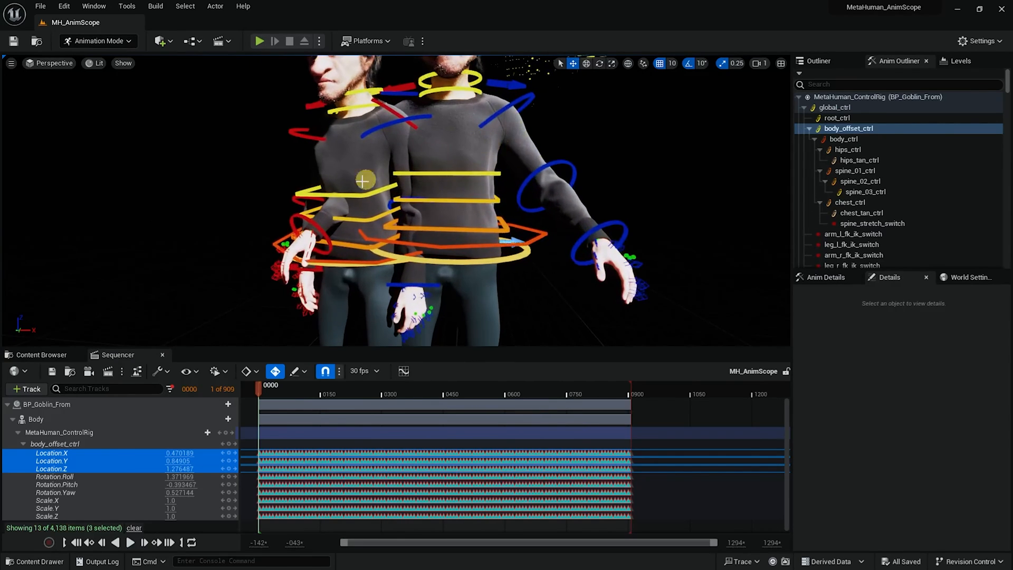
pyautogui.click(284, 236)
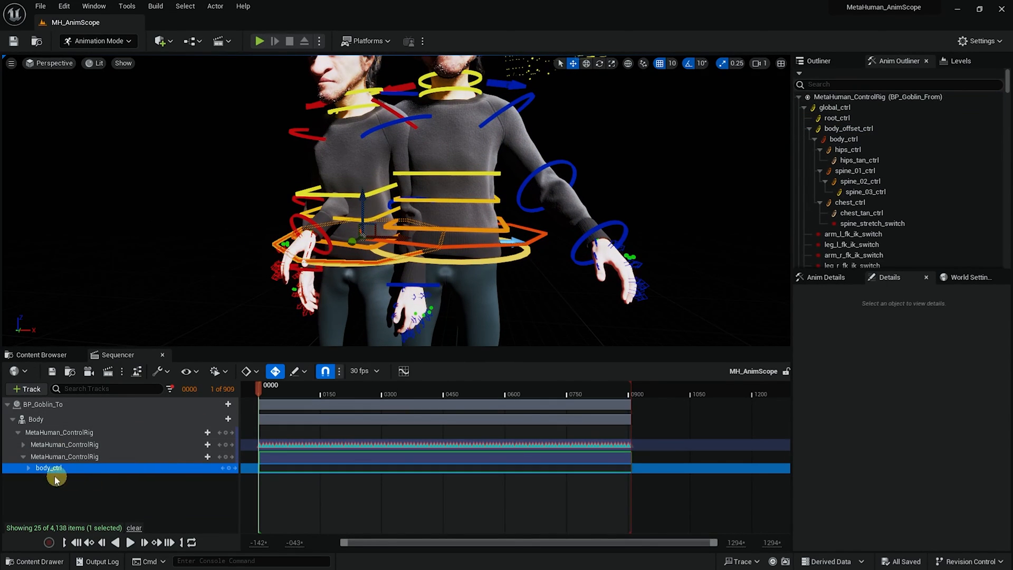
pyautogui.click(29, 468)
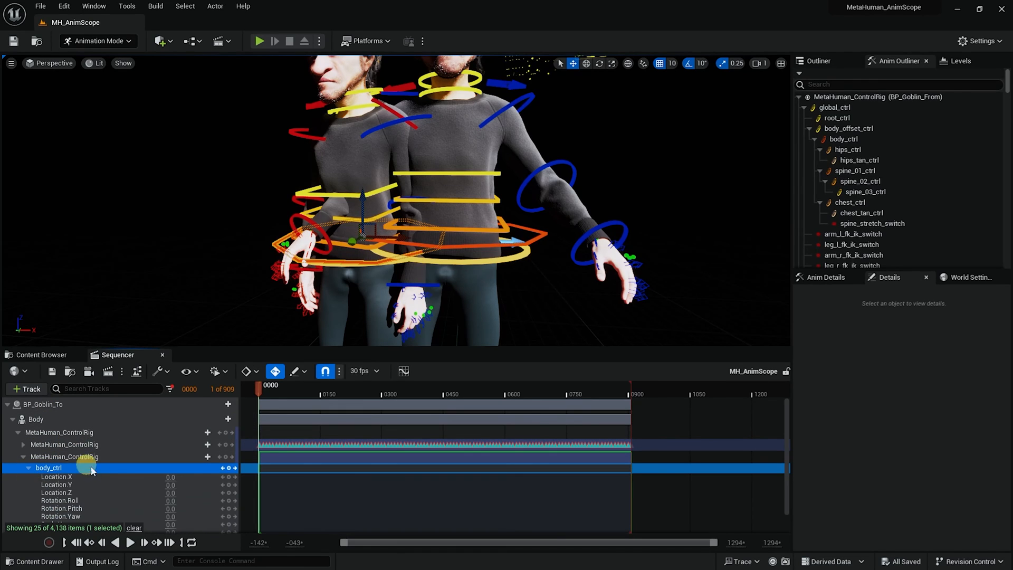
pyautogui.click(78, 478)
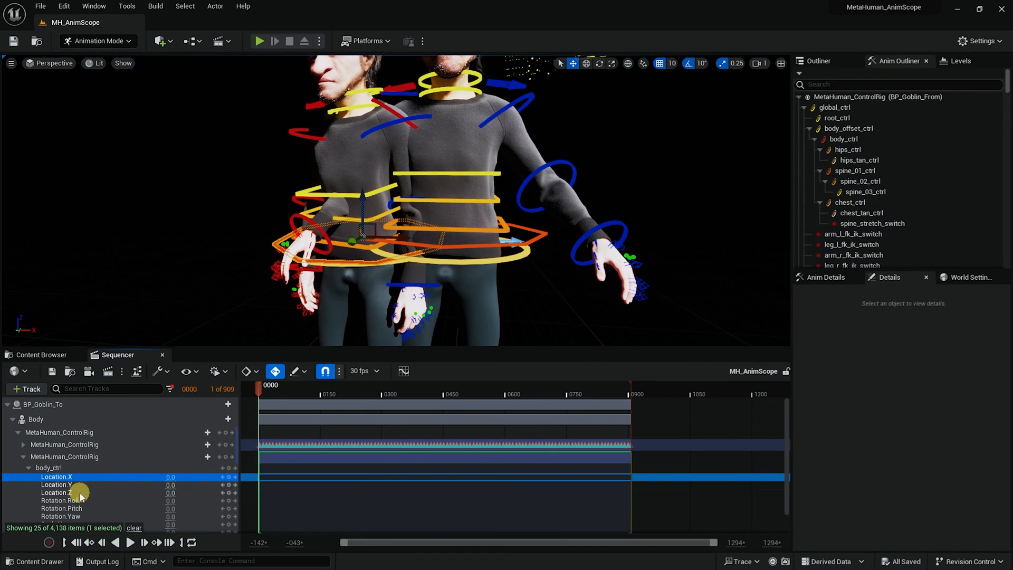
pyautogui.keyDown('shift'); pyautogui.click(80, 492); pyautogui.keyUp('shift')
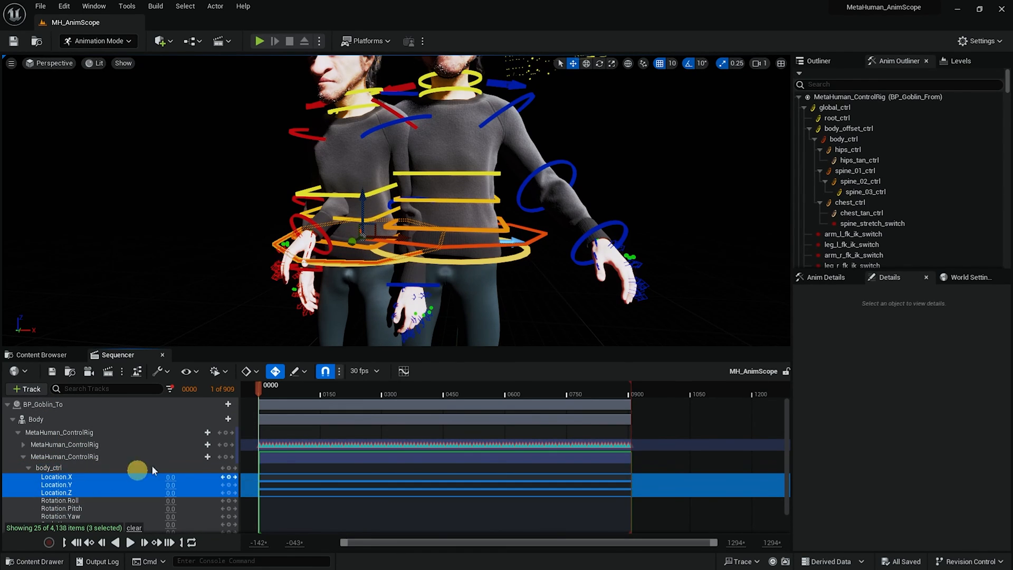
# Paste the copied location keys onto BP_Goblin_To's body_ctrl curves at frame 0 and close the Curve Editor
pyautogui.click(405, 372)
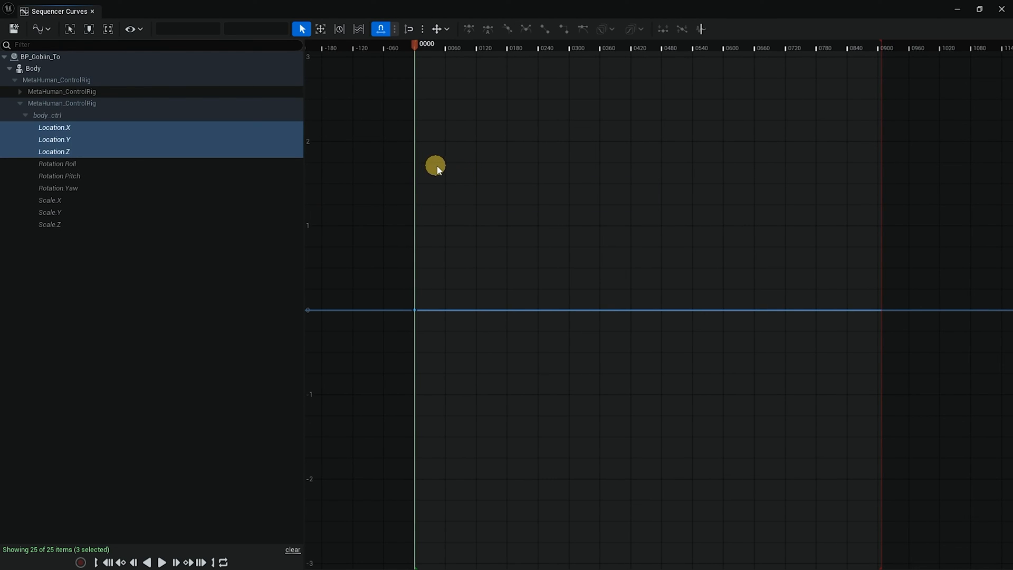
pyautogui.hotkey('ctrl', 'v')
pyautogui.moveTo(357, 50); pyautogui.dragTo(376, 50)
pyautogui.click(93, 11)
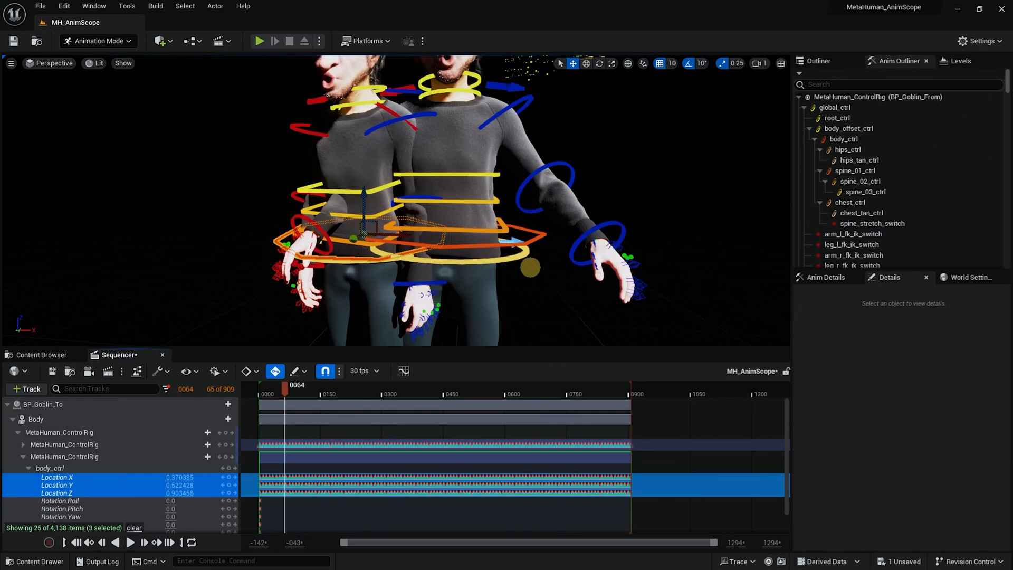
# Select BP_Goblin_From's body_offset_ctrl and scrub to frame 165 to compare both goblins' body movement
pyautogui.keyDown('alt'); pyautogui.moveTo(530, 267); pyautogui.dragTo(513, 260, button='right'); pyautogui.keyUp('alt')
pyautogui.moveTo(513, 261); pyautogui.dragTo(503, 287, button='middle')
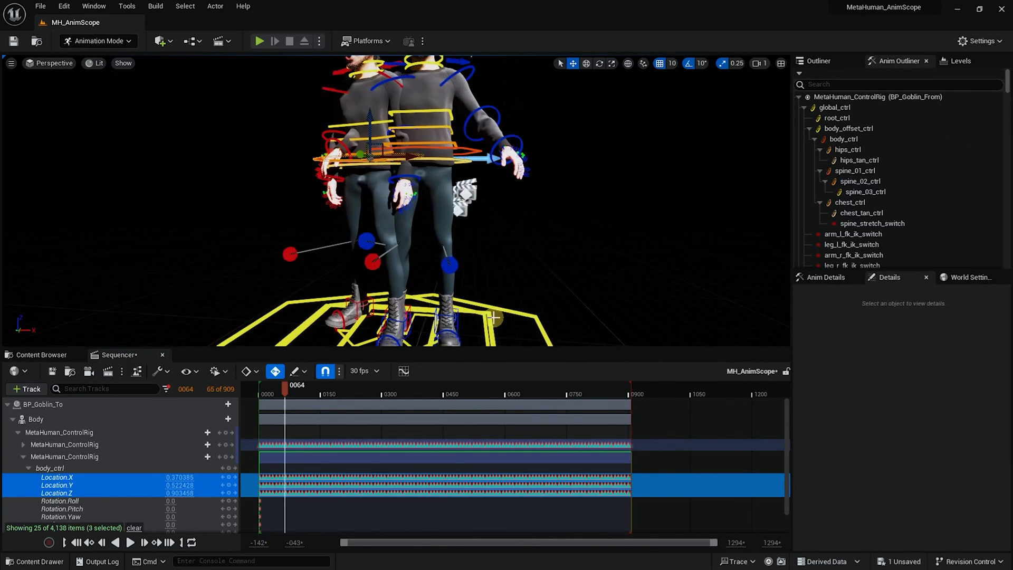
pyautogui.click(493, 317)
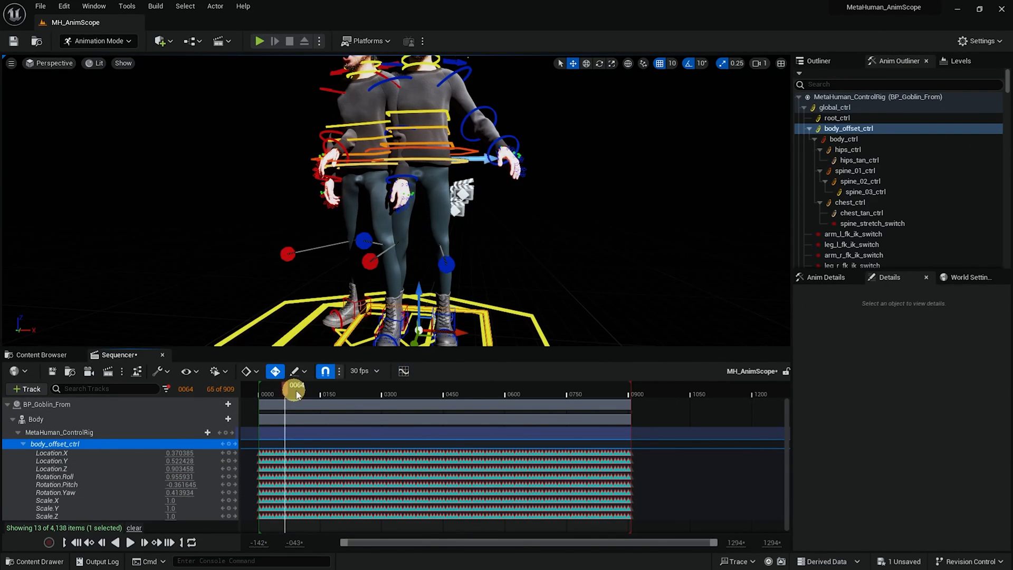
pyautogui.moveTo(296, 390); pyautogui.dragTo(325, 398)
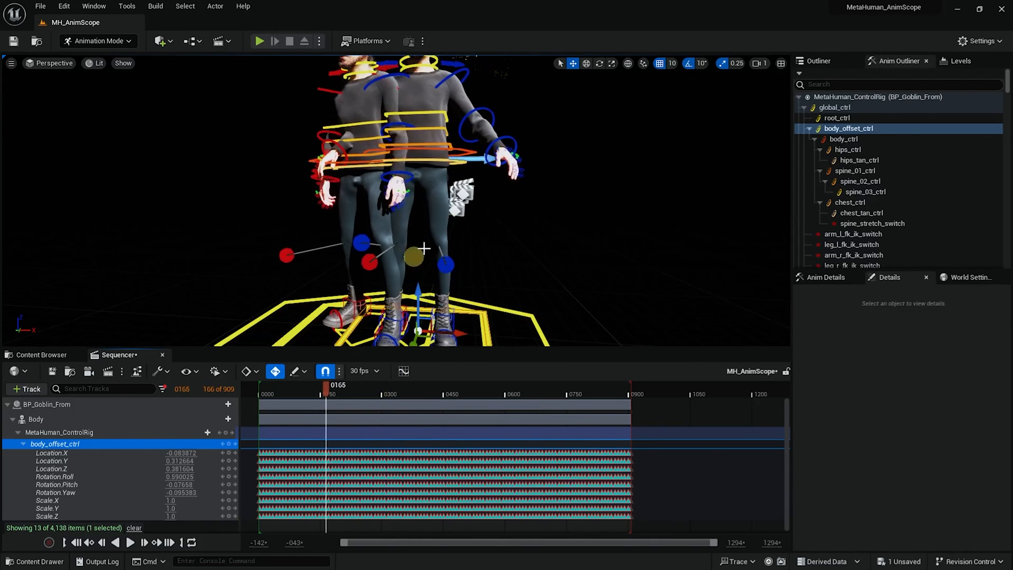
pyautogui.keyDown('alt'); pyautogui.moveTo(464, 219); pyautogui.dragTo(478, 234); pyautogui.keyUp('alt')
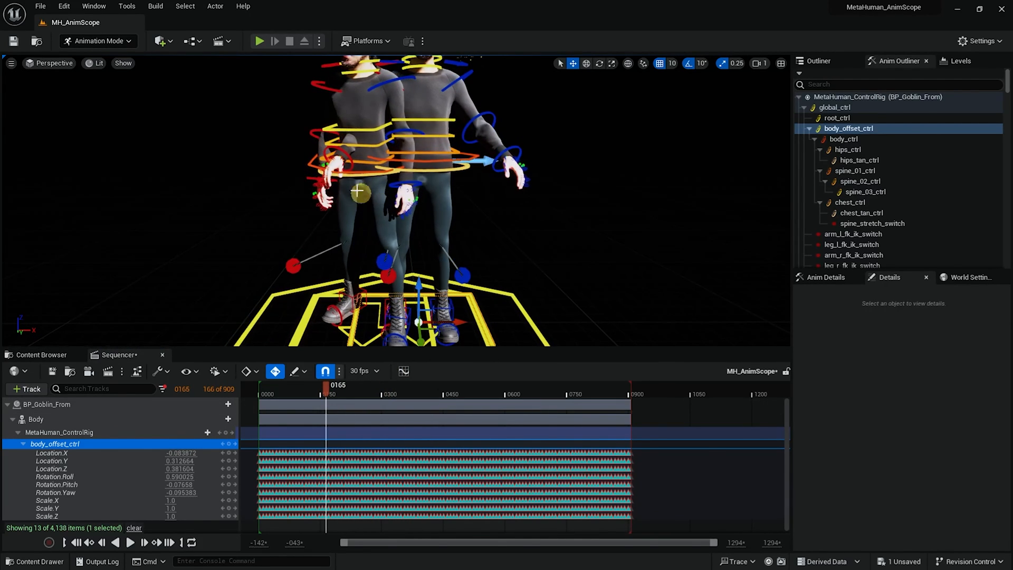
# Select BP_Goblin_To's body_ctrl, try moving it, and undo the move
pyautogui.click(309, 164)
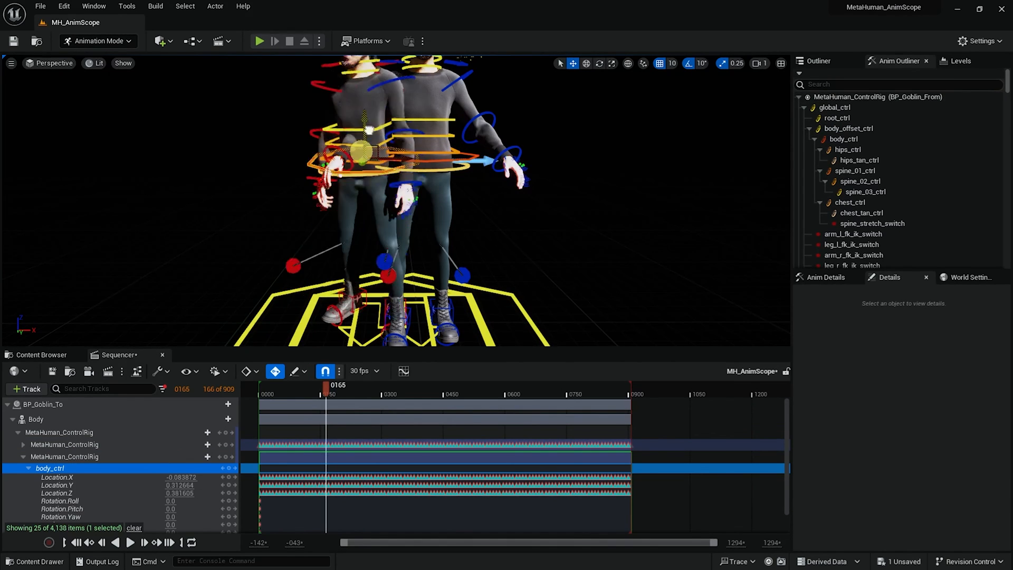
pyautogui.hotkey('ctrl', 'z')
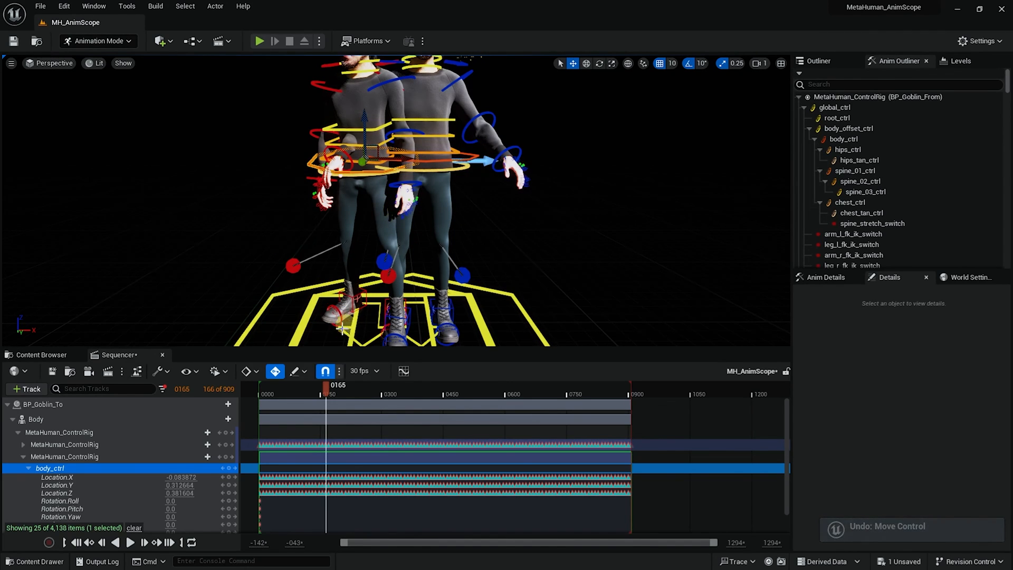
# Rewind the sequence to frame 0 with both goblins' heads and upper bodies in view
pyautogui.moveTo(303, 389); pyautogui.dragTo(240, 405)
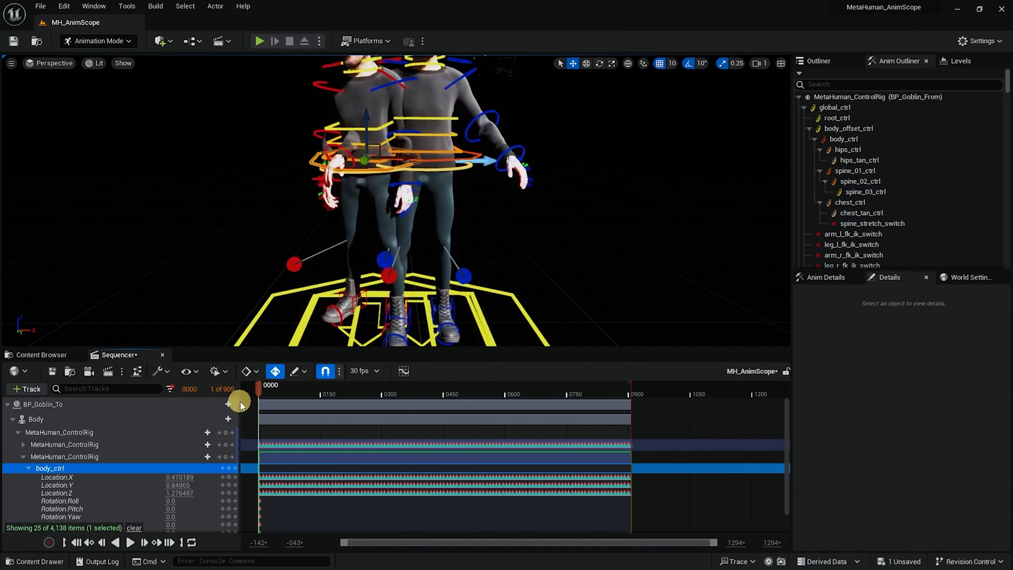
pyautogui.keyDown('alt'); pyautogui.moveTo(427, 280); pyautogui.dragTo(450, 227); pyautogui.keyUp('alt')
pyautogui.moveTo(450, 226); pyautogui.dragTo(459, 224, button='middle')
pyautogui.keyDown('alt'); pyautogui.moveTo(459, 224); pyautogui.dragTo(467, 227, button='right'); pyautogui.keyUp('alt')
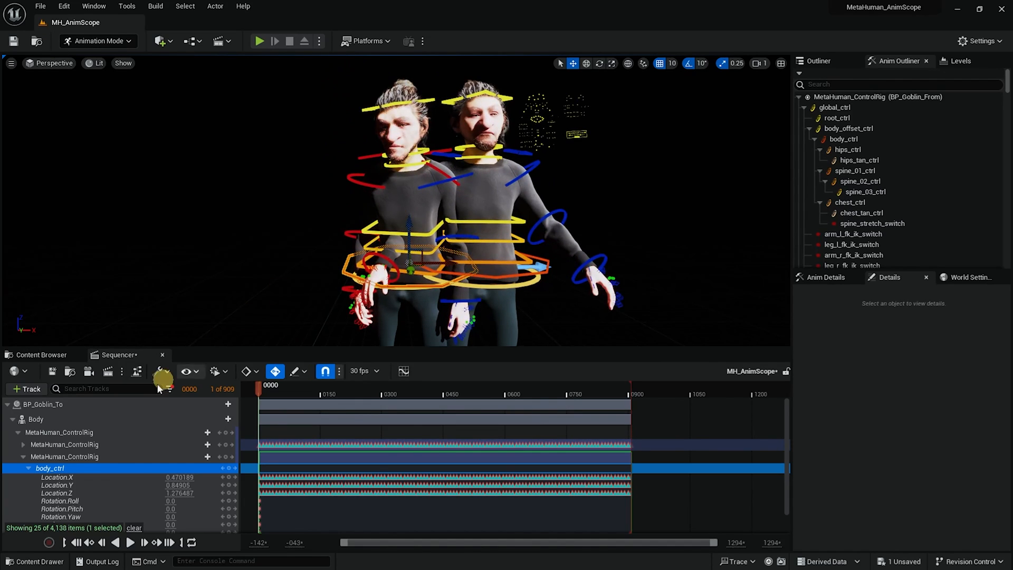
# Turn off the Selected Control Rig Controls track filter and collapse BP_Goblin_From's Body tracks in Sequencer
pyautogui.click(7, 404)
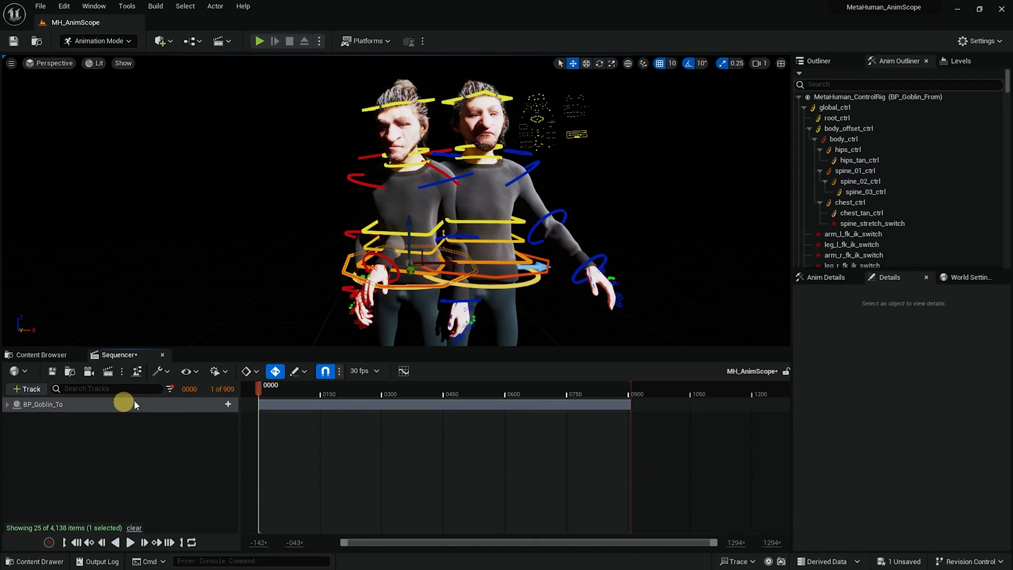
pyautogui.click(170, 391)
pyautogui.click(227, 335)
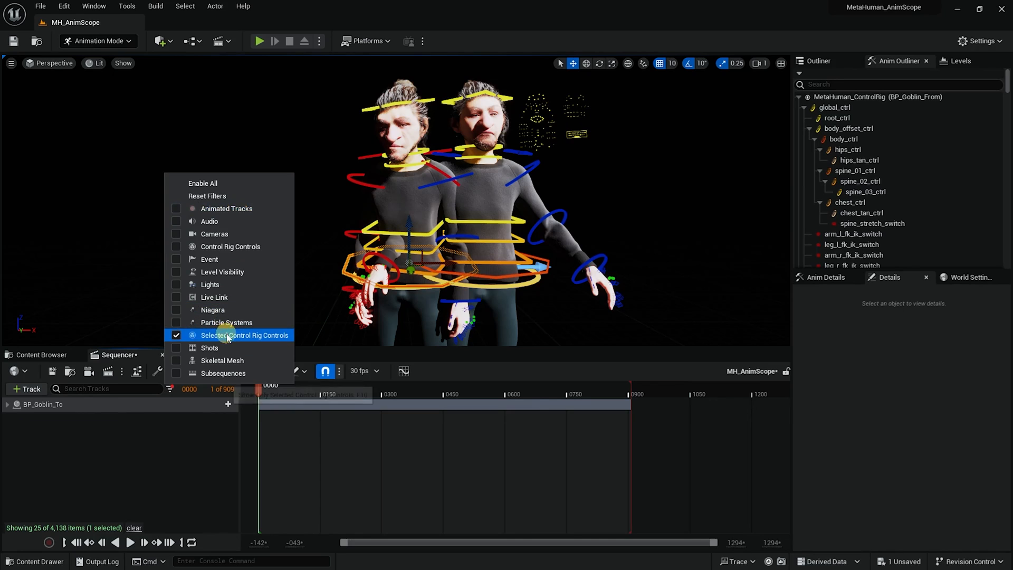
pyautogui.click(16, 420)
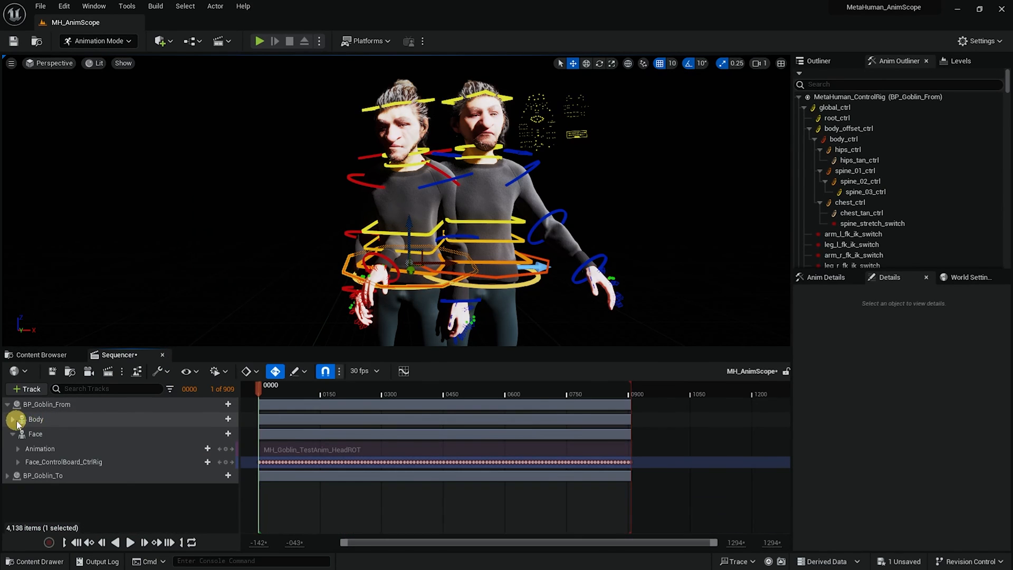
# Delete BP_Goblin_From's tracks from the sequence and its character from the level
pyautogui.click(69, 405)
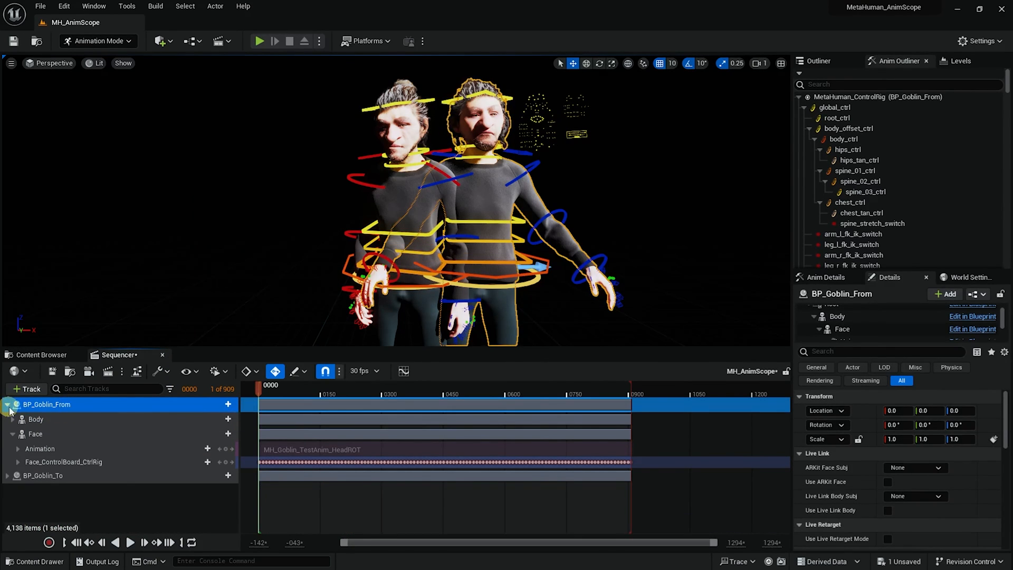
pyautogui.click(9, 407)
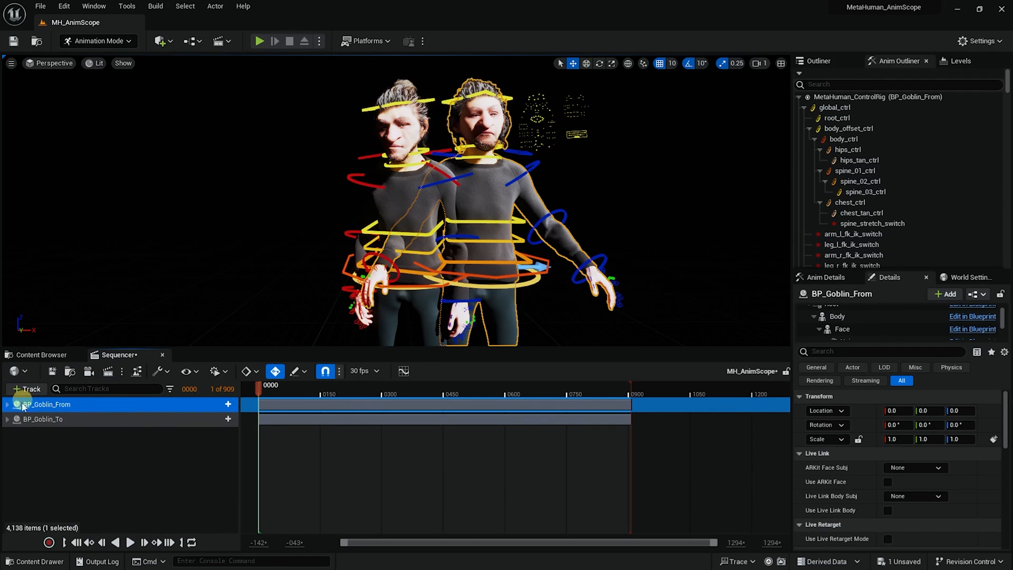
pyautogui.click(36, 419)
pyautogui.click(40, 407)
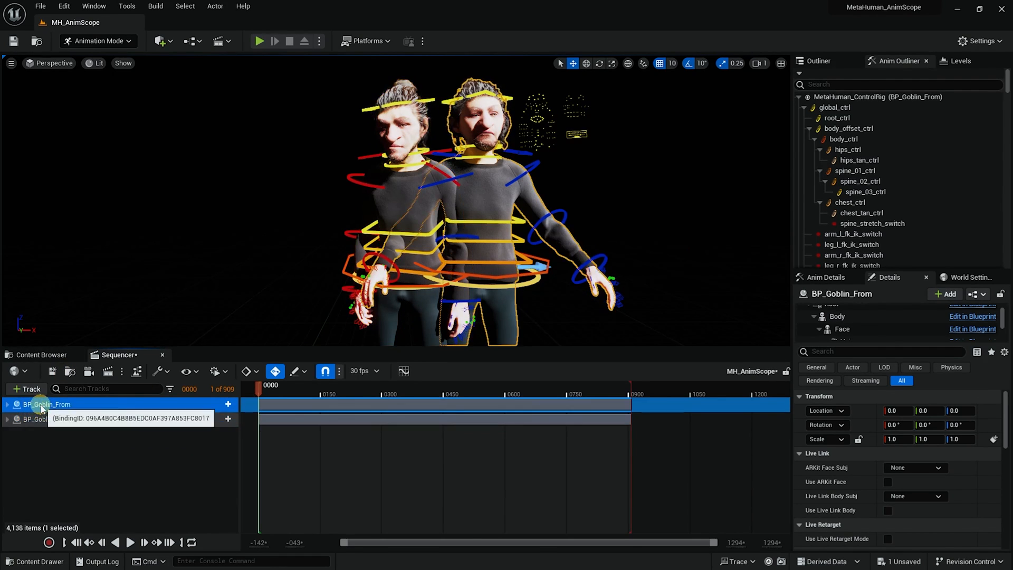
pyautogui.press('Delete')
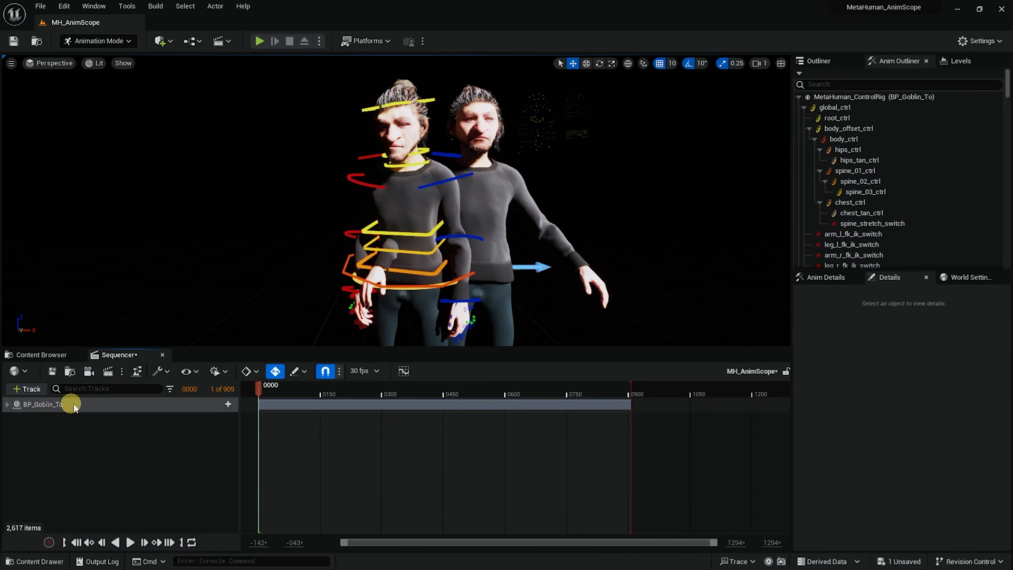
pyautogui.click(490, 189)
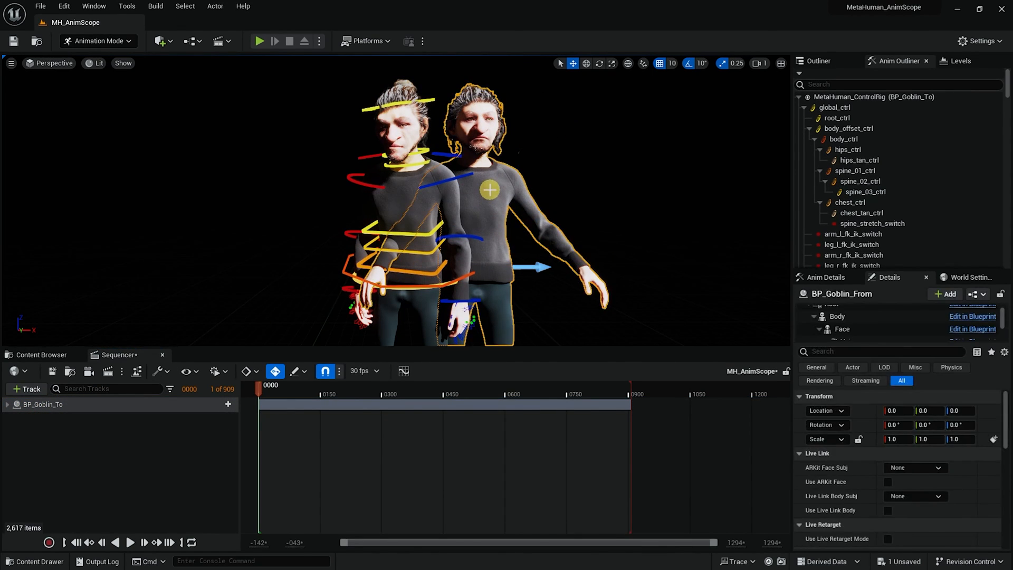
pyautogui.press('Delete')
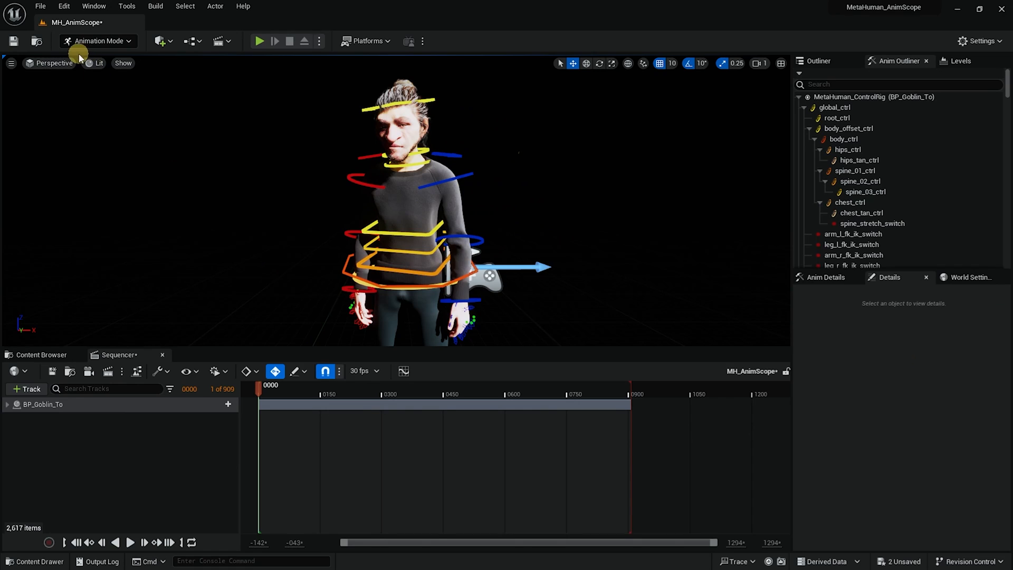
# Expand BP_Goblin_To, collapse its Body tracks, and scrub to frame 363 to check the combined face and head animation
pyautogui.click(6, 406)
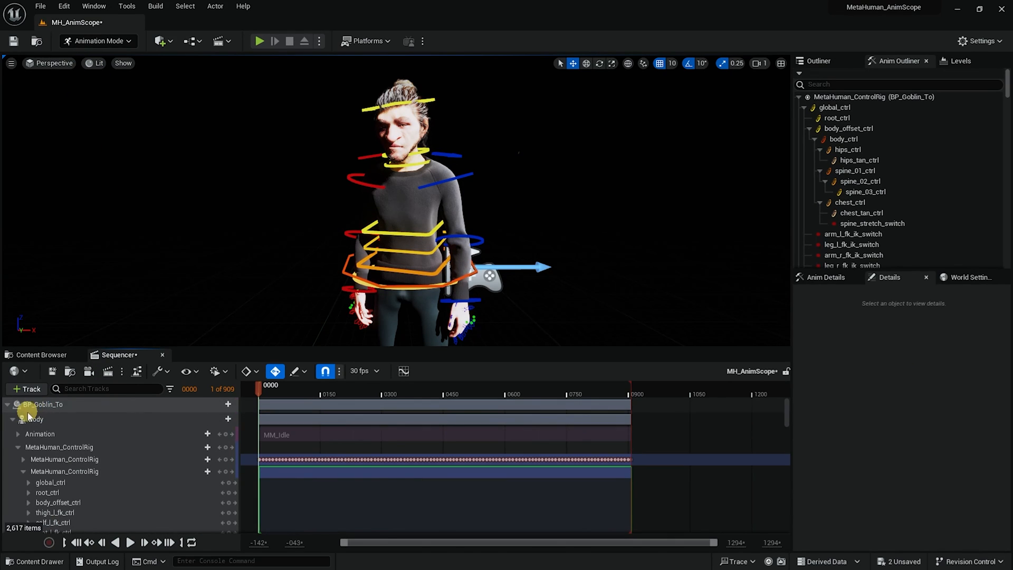
pyautogui.click(11, 422)
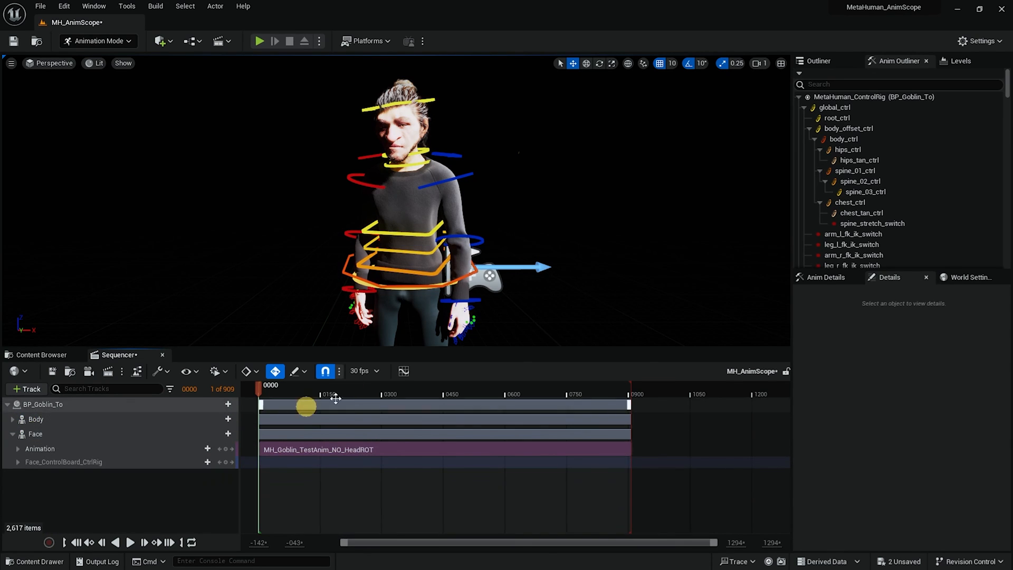
pyautogui.moveTo(276, 395); pyautogui.dragTo(408, 400)
pyautogui.click(452, 338)
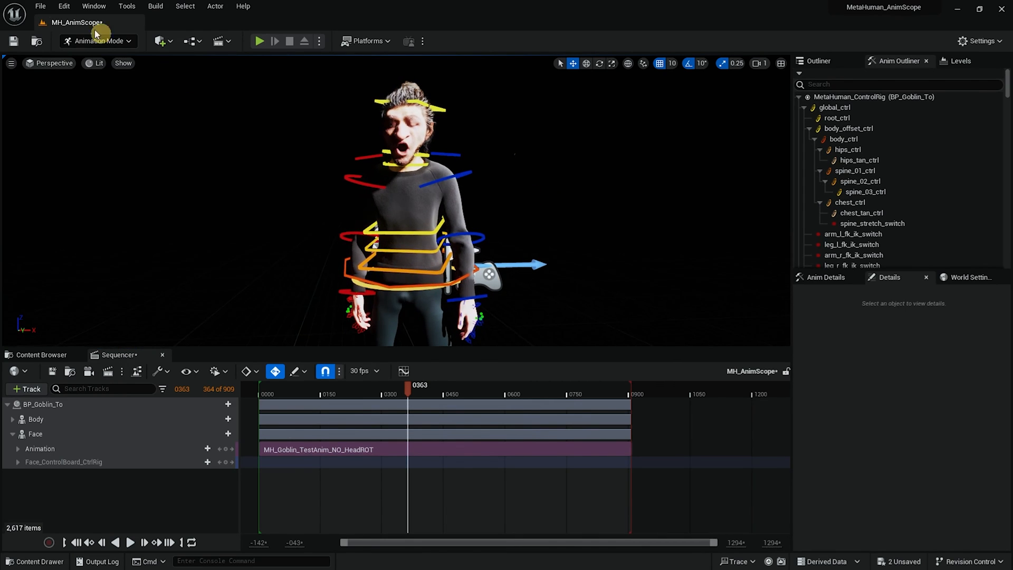
# Save the level and the sequence with Save All, and rewind the sequence to frame 0
pyautogui.click(39, 8)
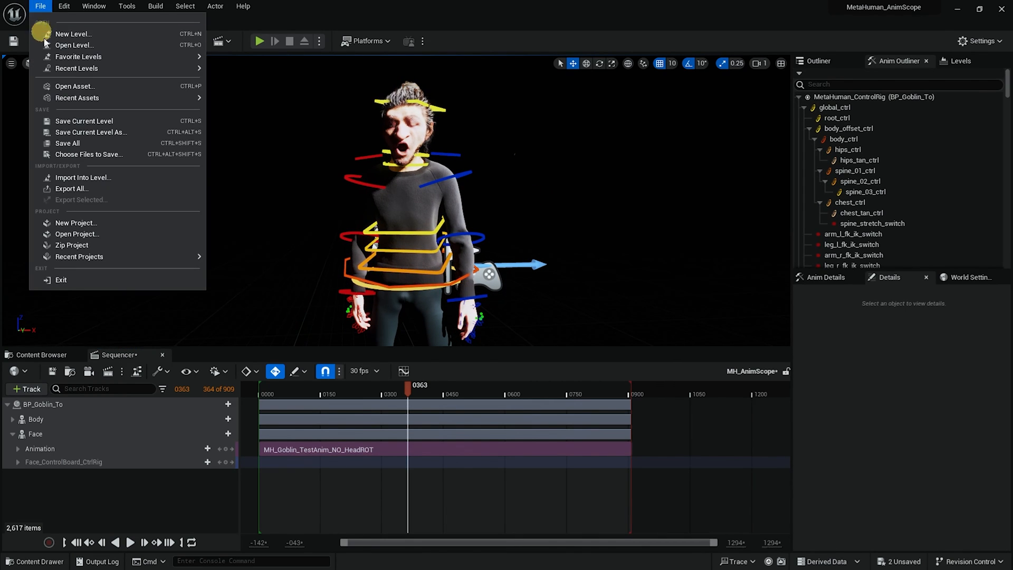
pyautogui.click(74, 142)
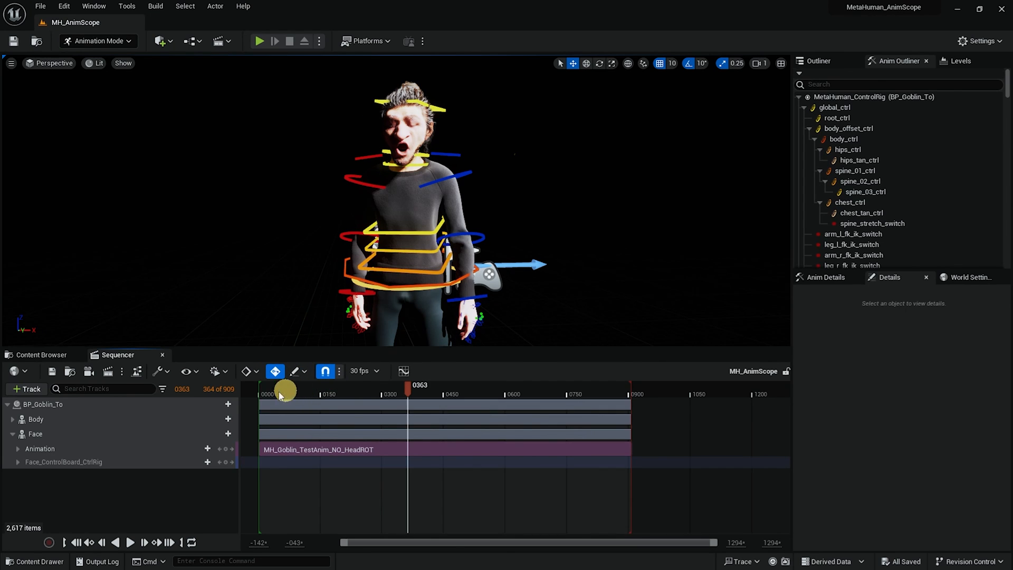
pyautogui.moveTo(278, 391); pyautogui.dragTo(242, 400)
# Expand BP_Goblin_To's Body tracks and collapse MetaHuman_ControlRig to review the body and face animation tracks together
pyautogui.click(86, 454)
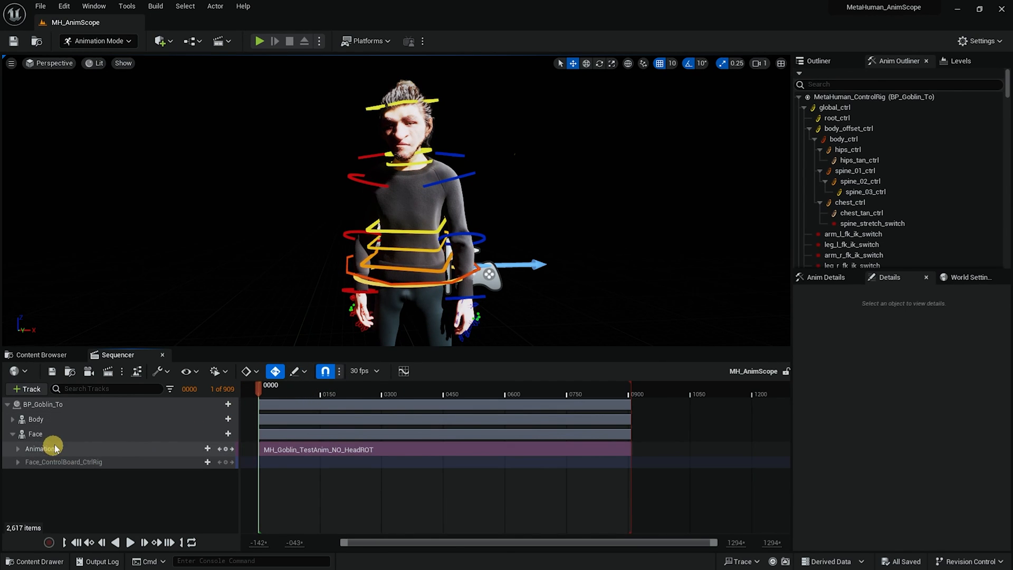
pyautogui.click(13, 419)
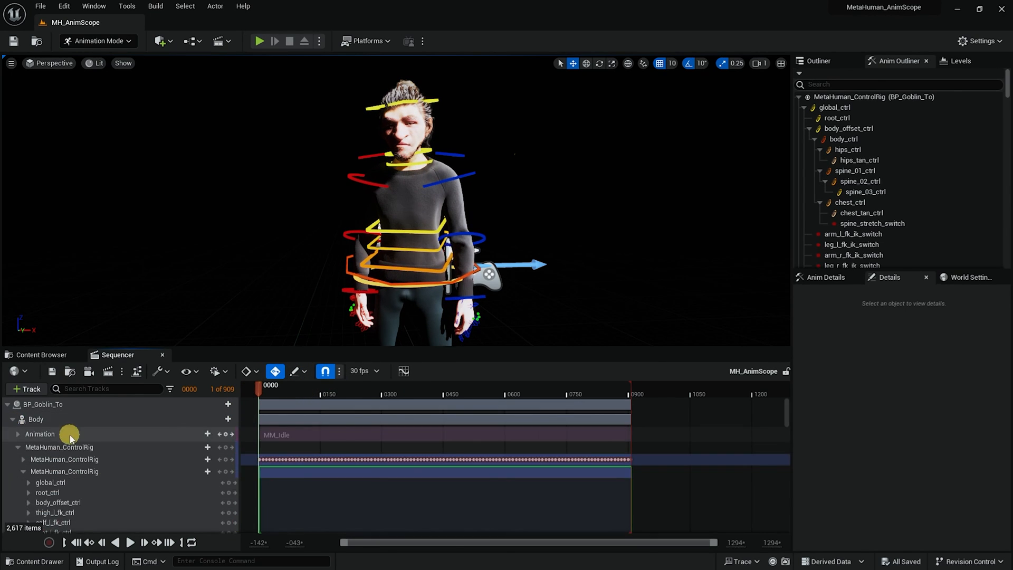
pyautogui.click(16, 447)
pyautogui.click(18, 448)
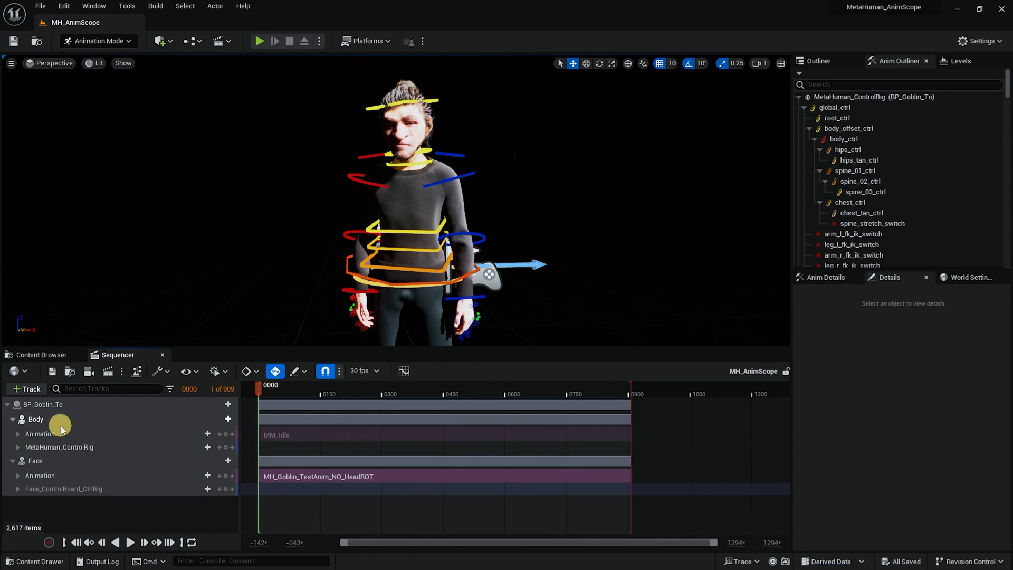
pyautogui.click(77, 420)
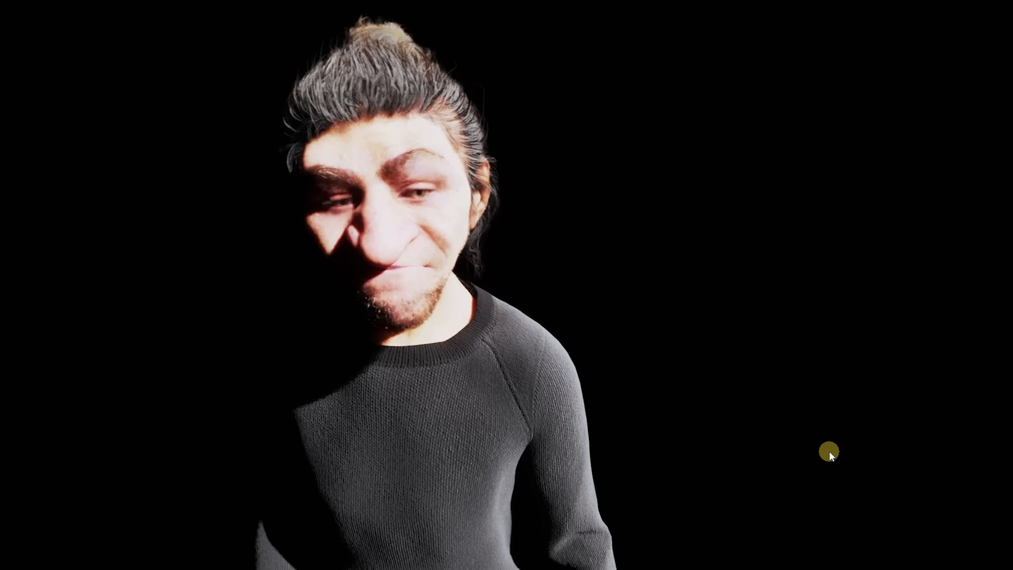